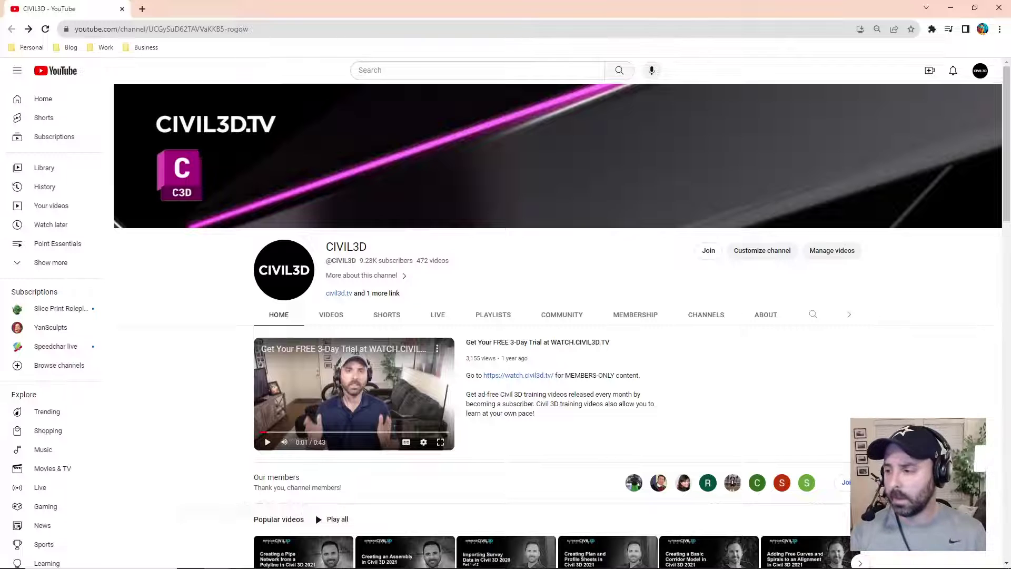
- Look through the CIVIL3D channel's home page and open the playlist Civil 3D 2023 to 2024 Grading Essentials
scroll(946, 412, down, 5)
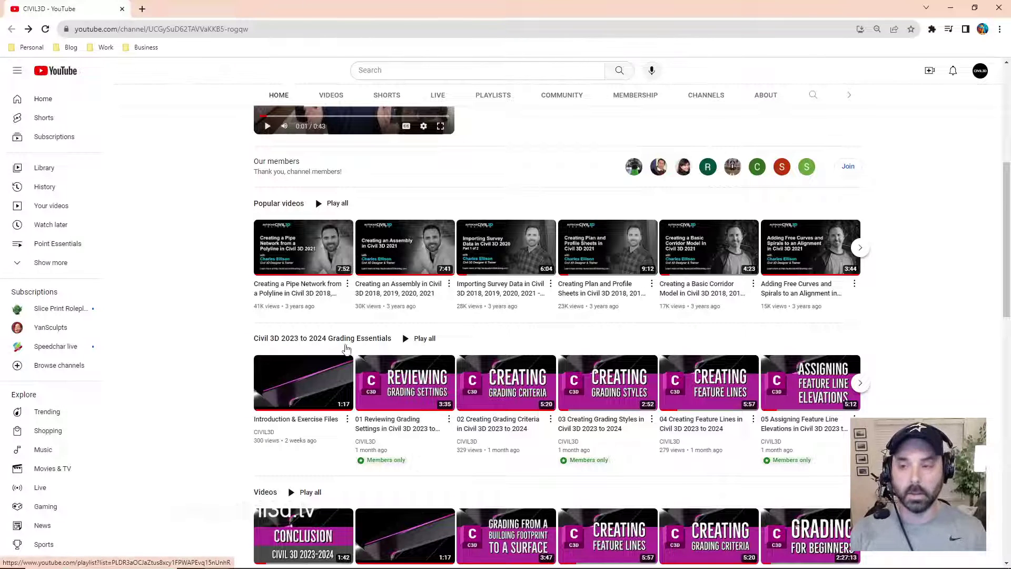
scroll(932, 367, up, 6)
scroll(938, 370, down, 4)
scroll(937, 370, down, 3)
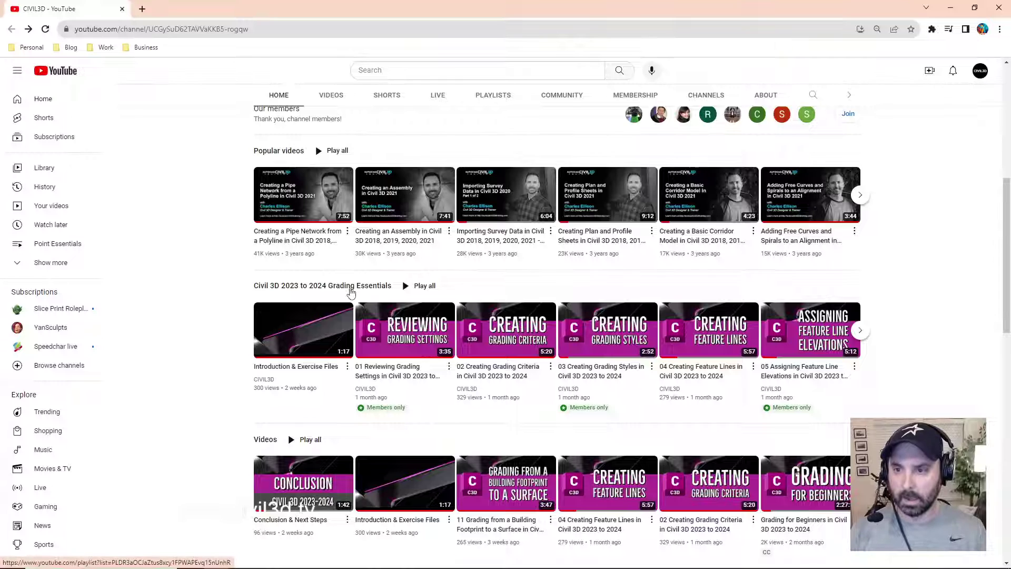
click(351, 287)
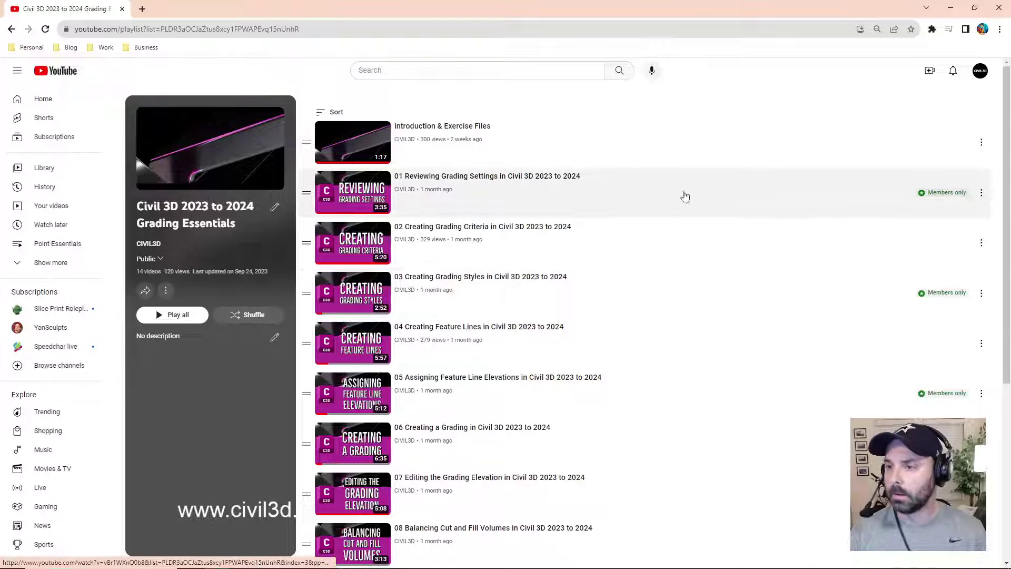
- Review the list of videos in the grading playlist and return to the channel's home page
scroll(641, 200, down, 5)
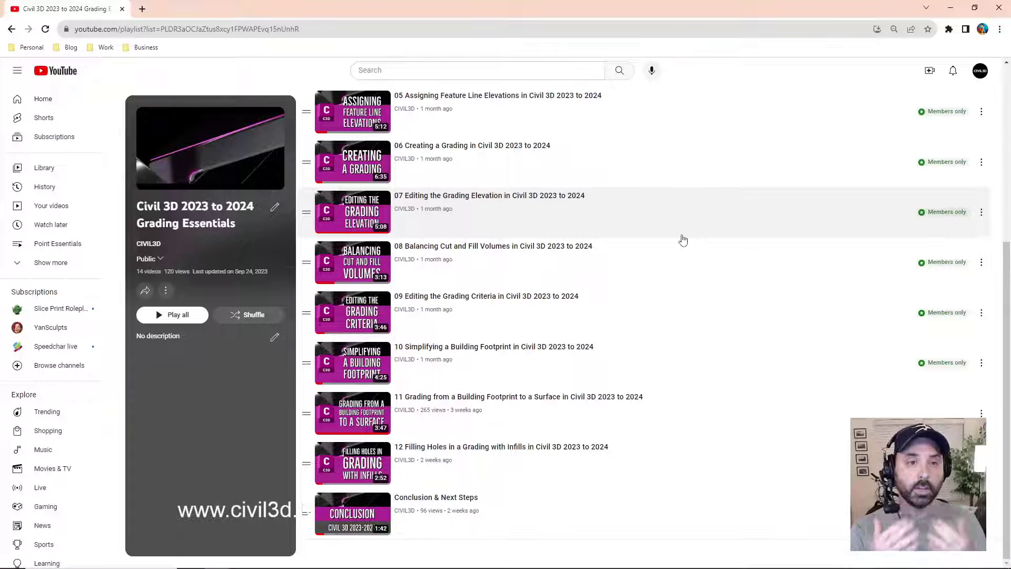
scroll(653, 318, up, 5)
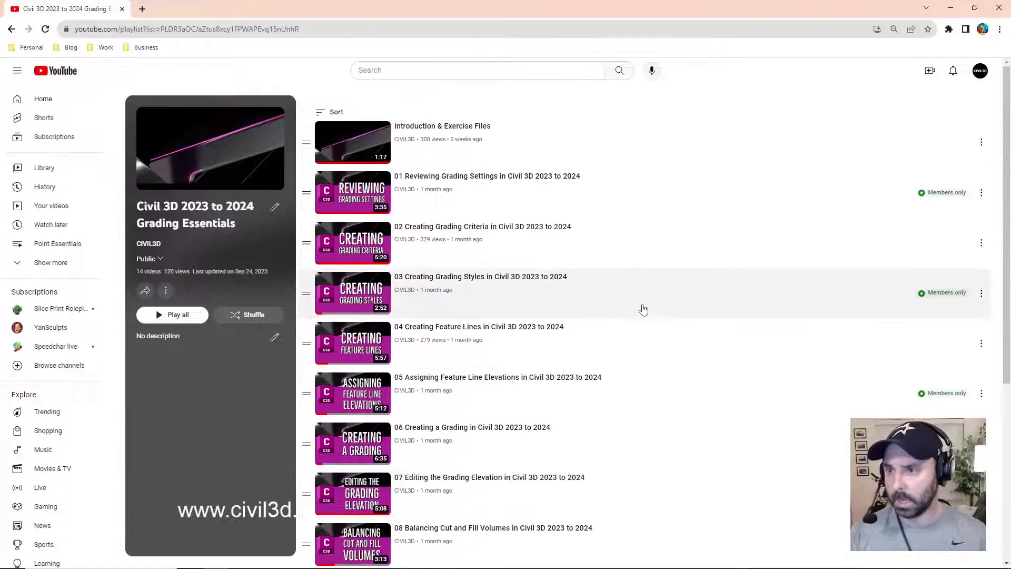
scroll(644, 307, down, 3)
scroll(643, 306, down, 3)
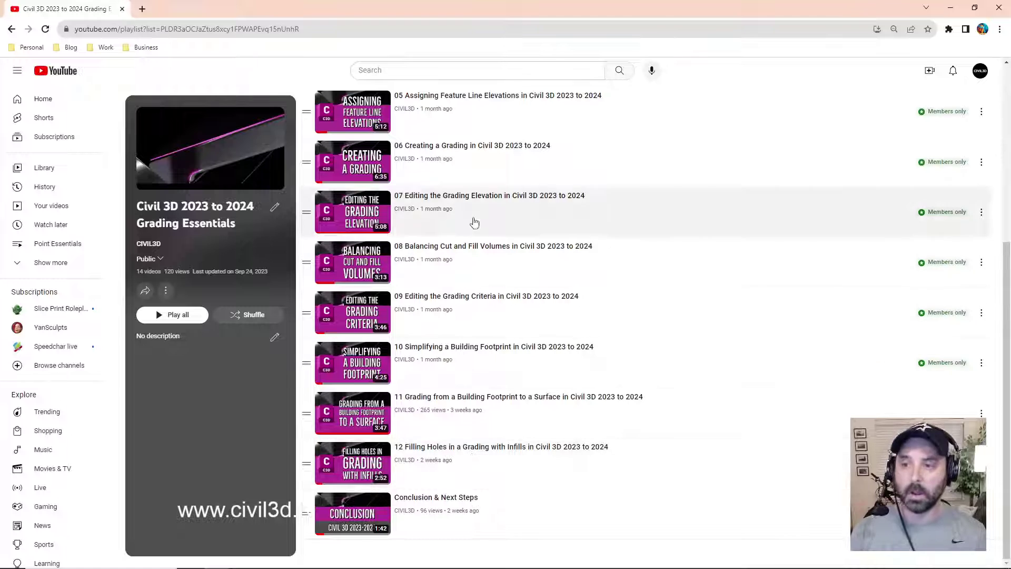
scroll(523, 415, up, 5)
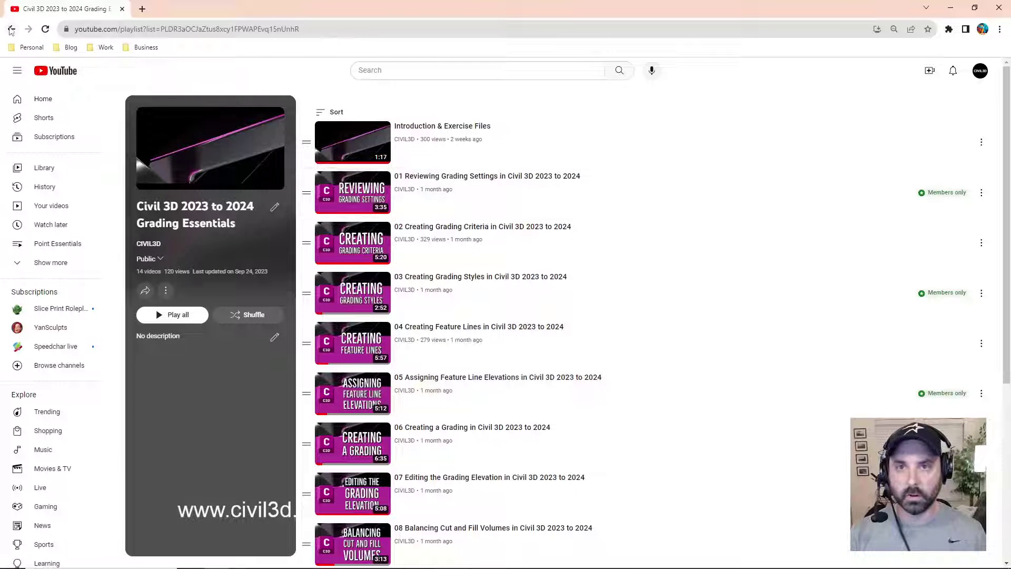
click(11, 29)
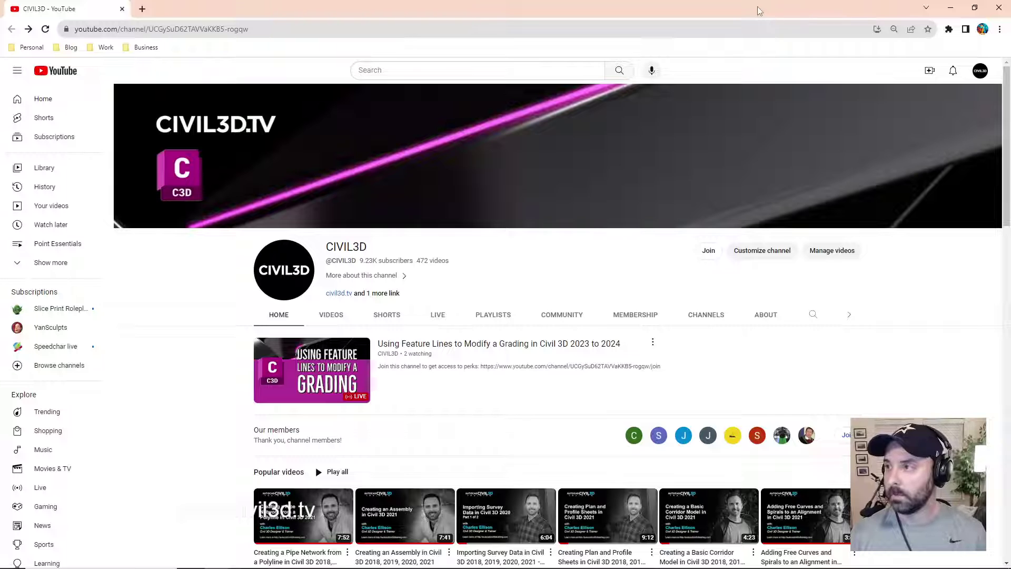
- Switch to Civil 3D and save the open drawing under the new name 13 Grading-6 FINAL
click(952, 9)
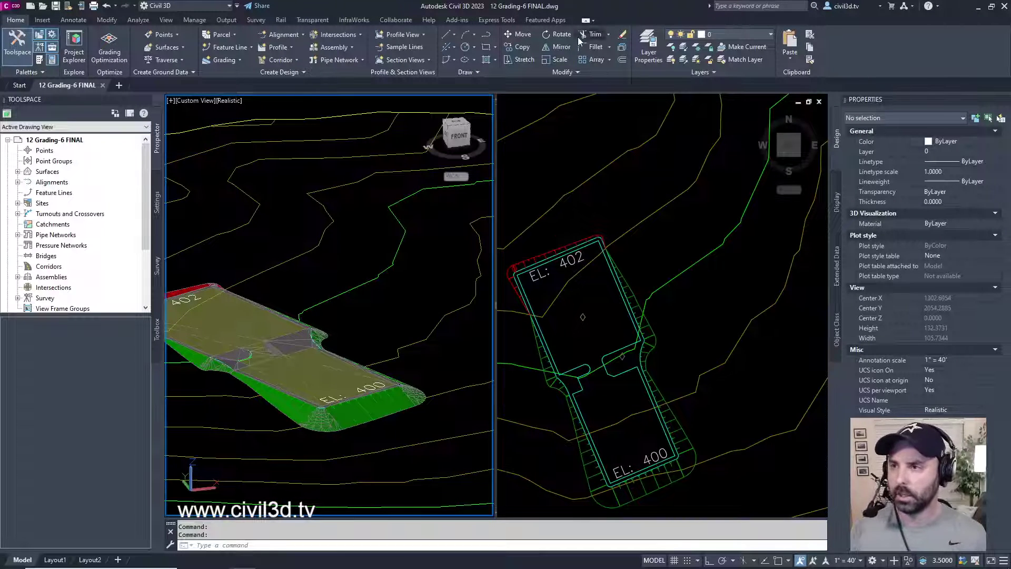
click(12, 7)
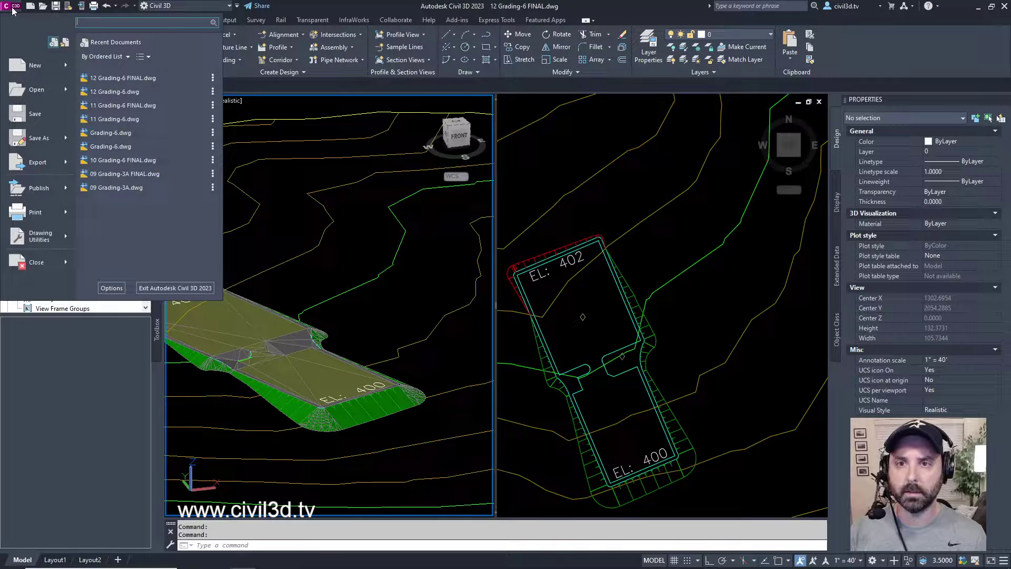
click(46, 139)
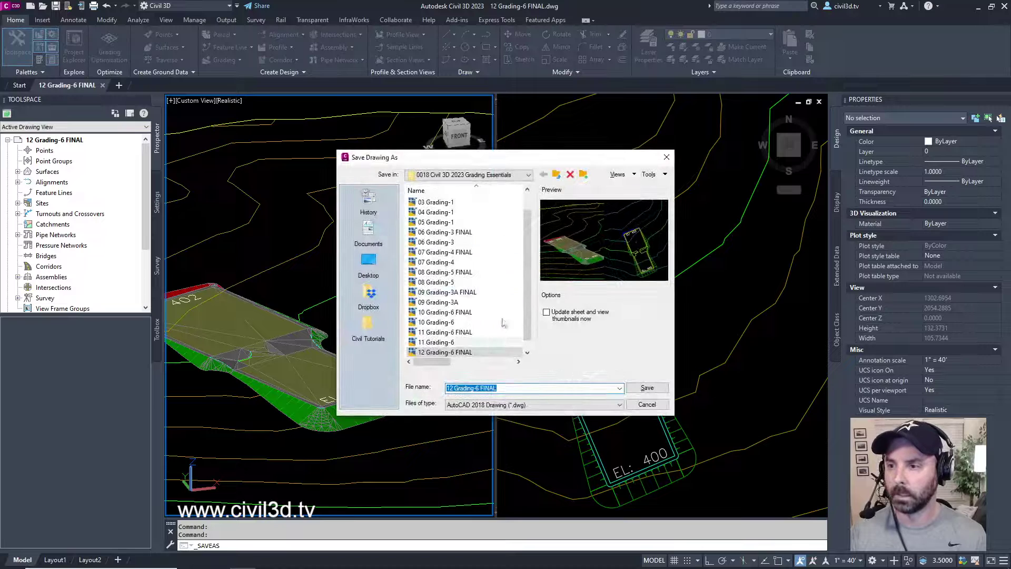
click(482, 388)
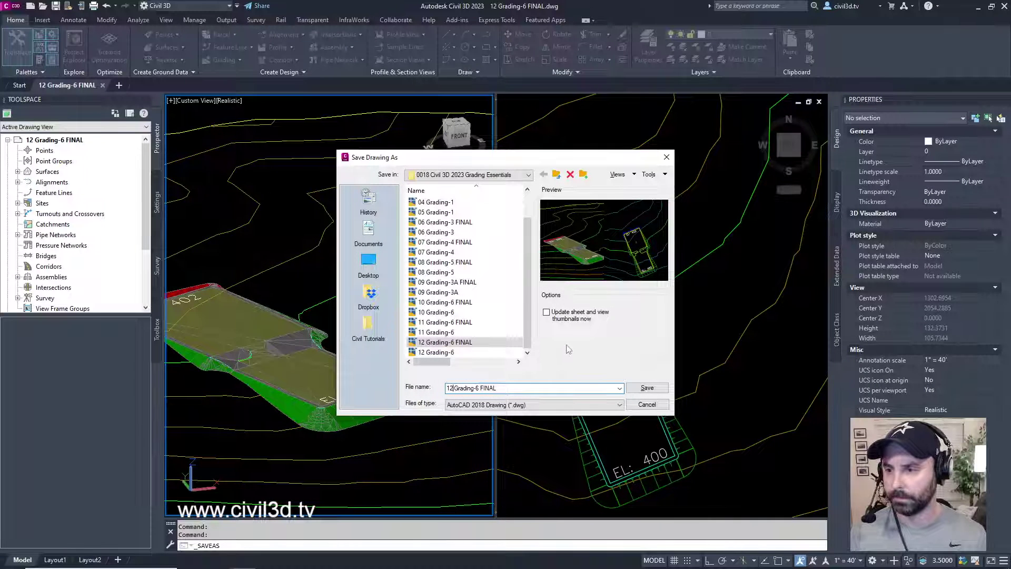
key(BackSpace)
text(3)
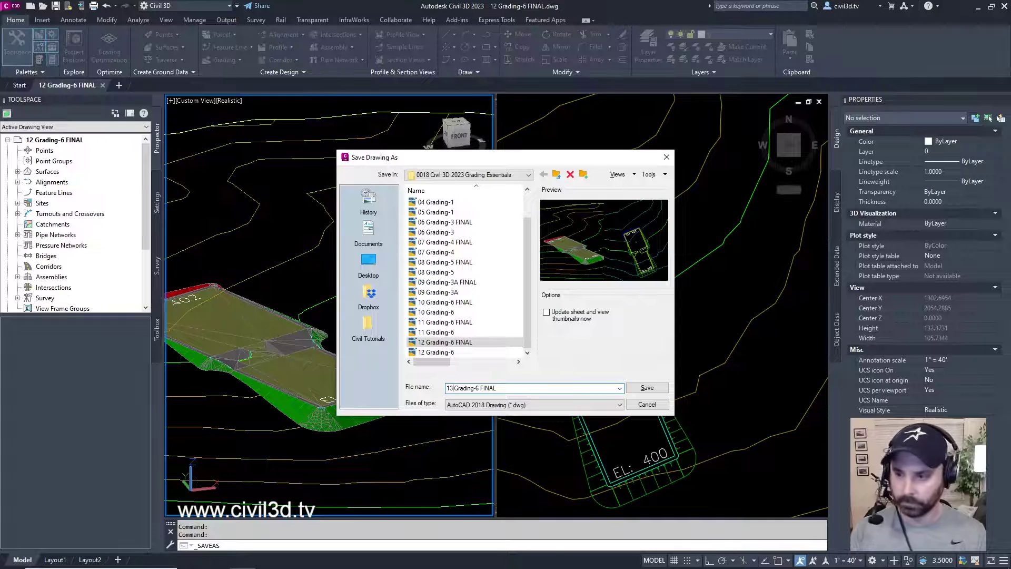
click(501, 390)
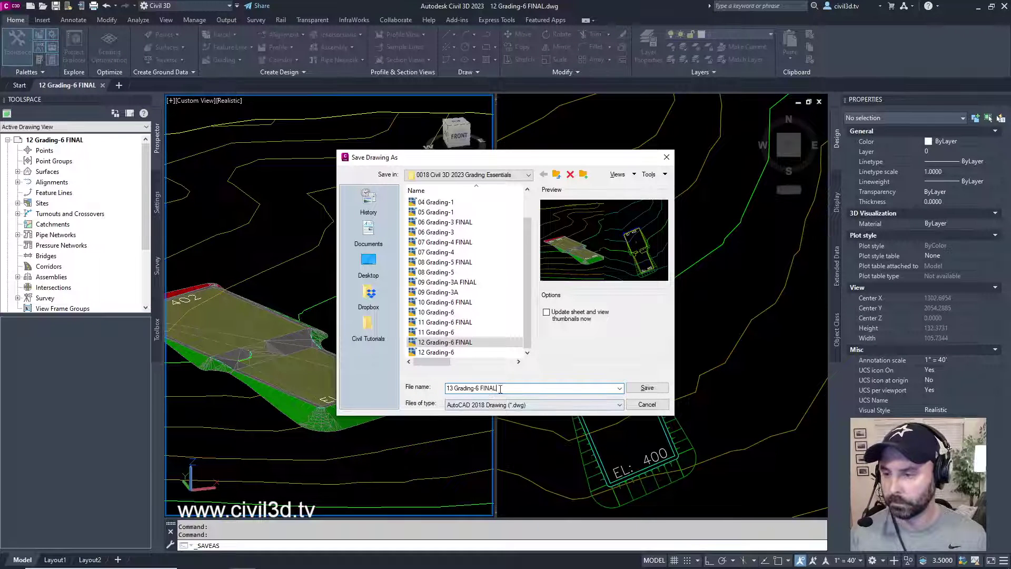
click(638, 393)
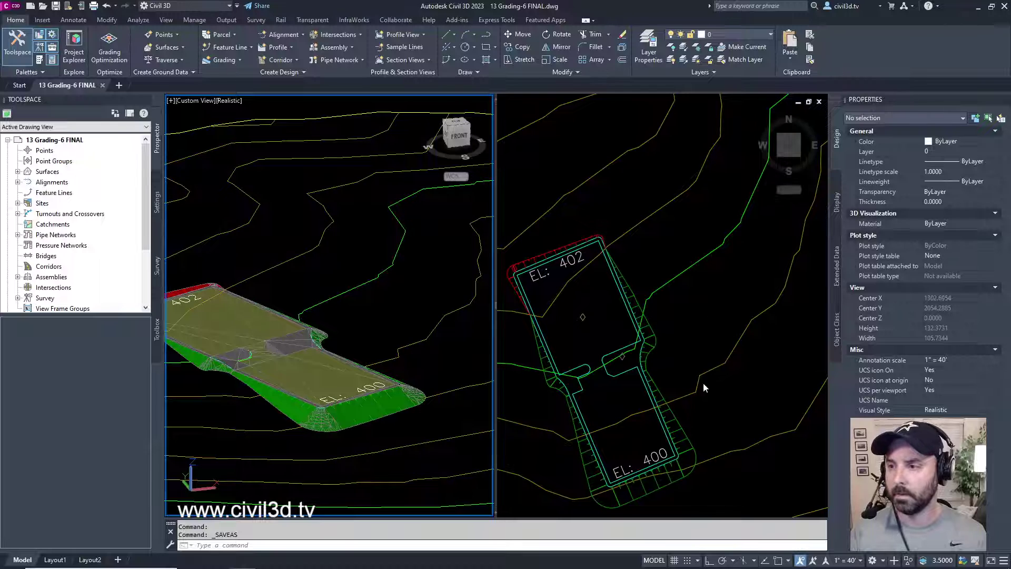
- Activate the plan viewport and examine the graded building pad and its outer daylight feature line
click(696, 329)
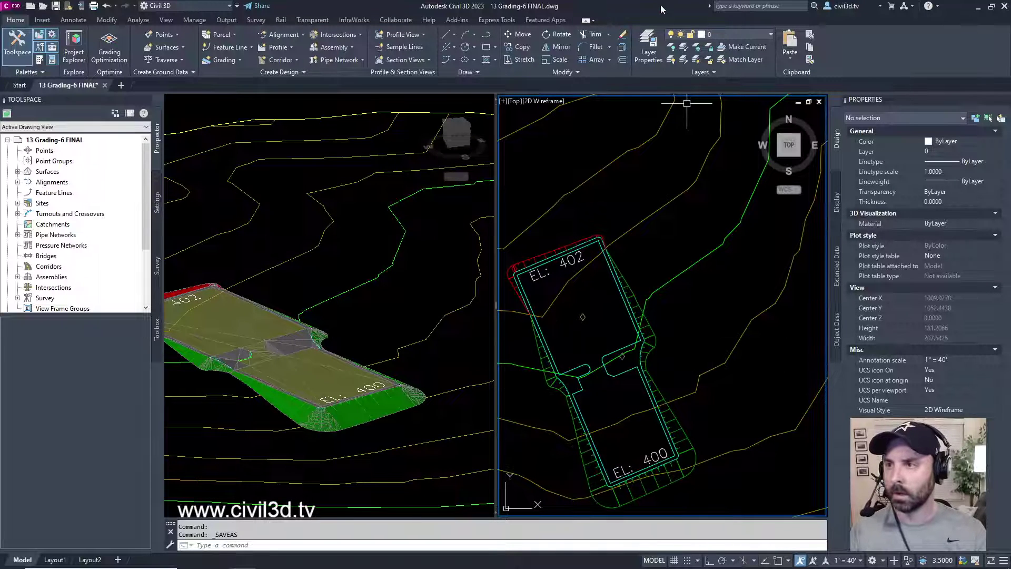
mouse_move(648, 190)
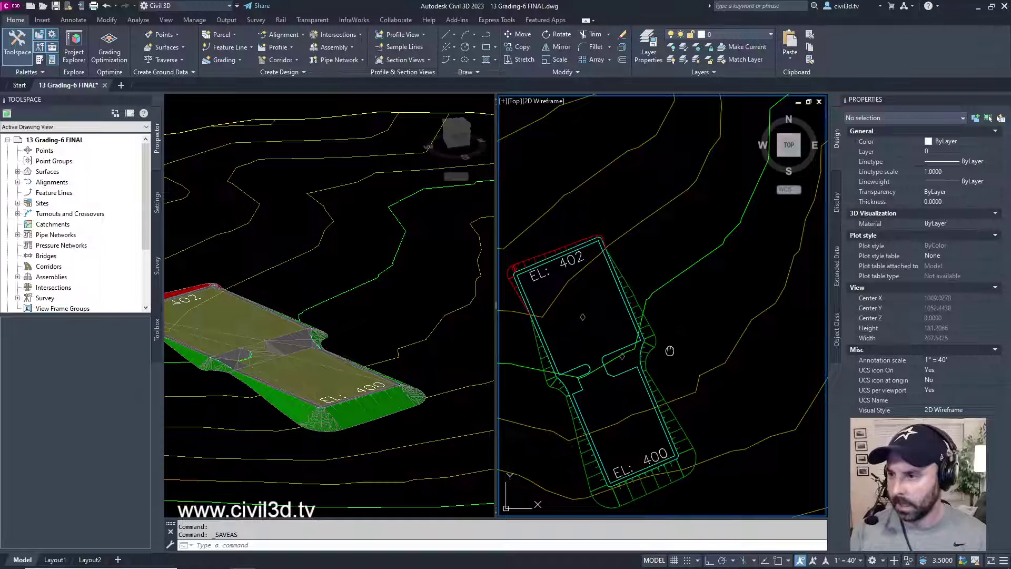
middle_drag(667, 352, 709, 296)
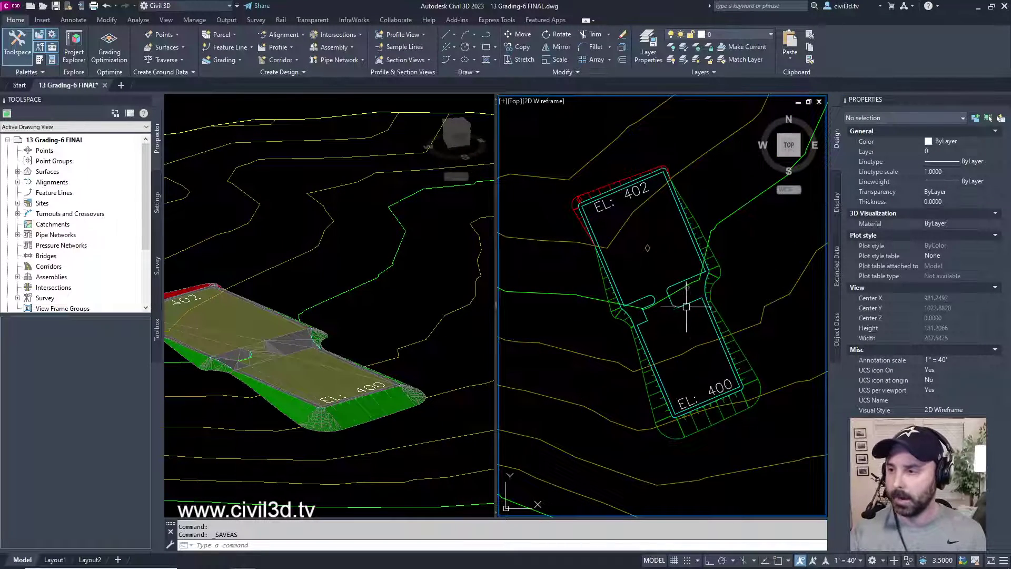
scroll(681, 307, up, 2)
scroll(658, 299, up, 2)
middle_drag(644, 312, 681, 262)
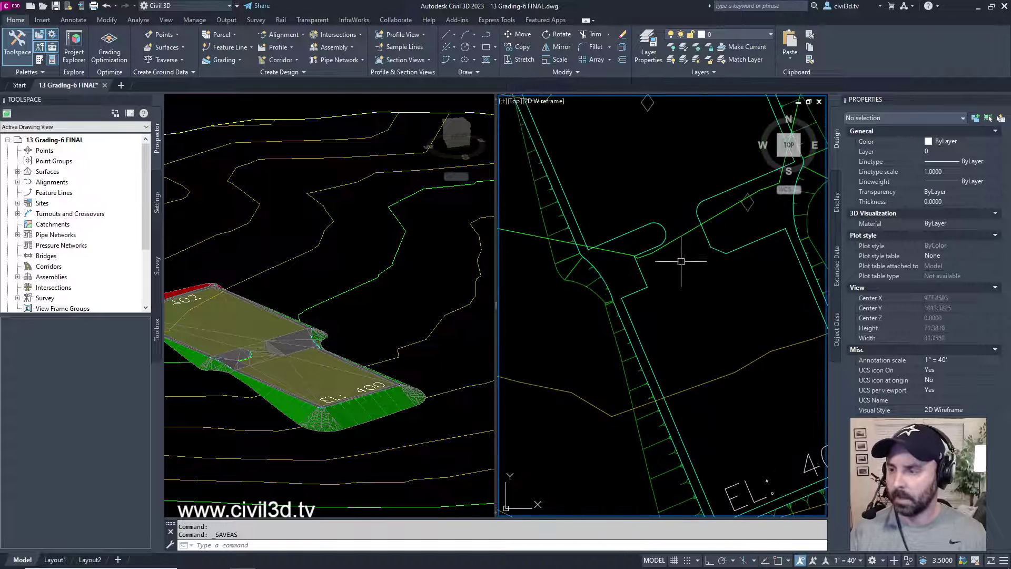
scroll(570, 252, down, 4)
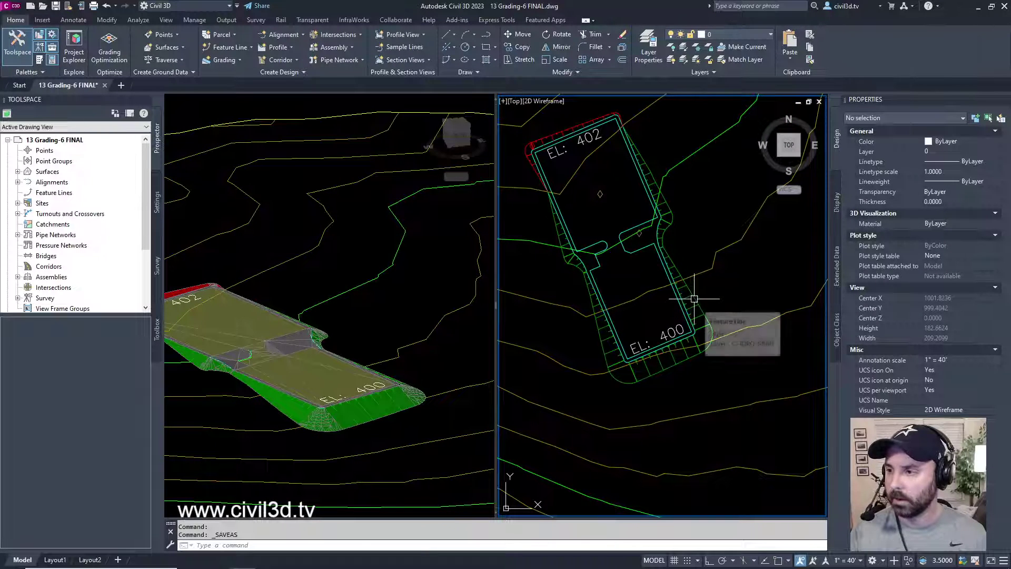
click(688, 315)
scroll(687, 315, up, 2)
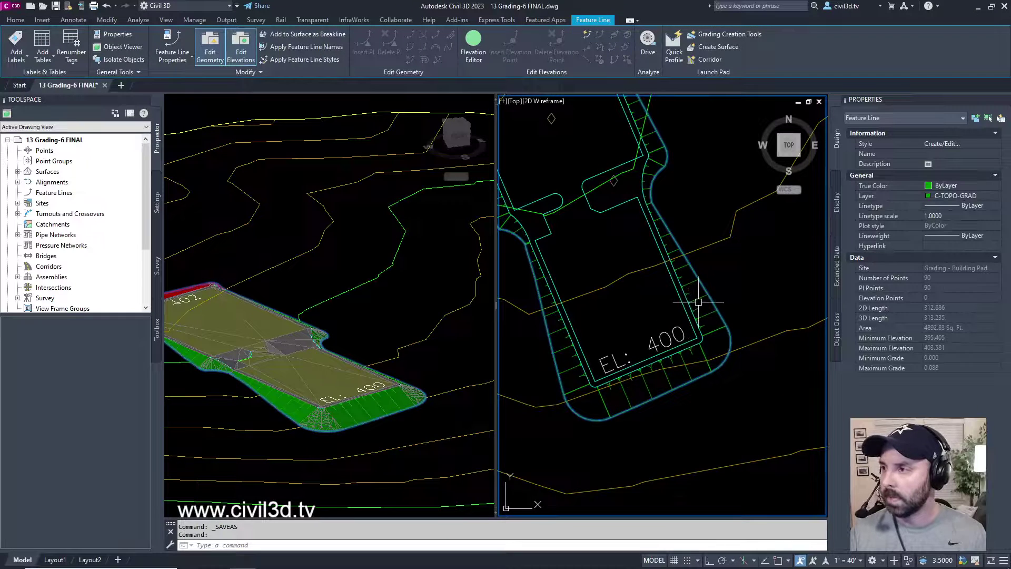
key(Escape)
- Examine the infill grading inside the pad and the Grade to Surface slope grading around it
middle_drag(627, 189, 671, 284)
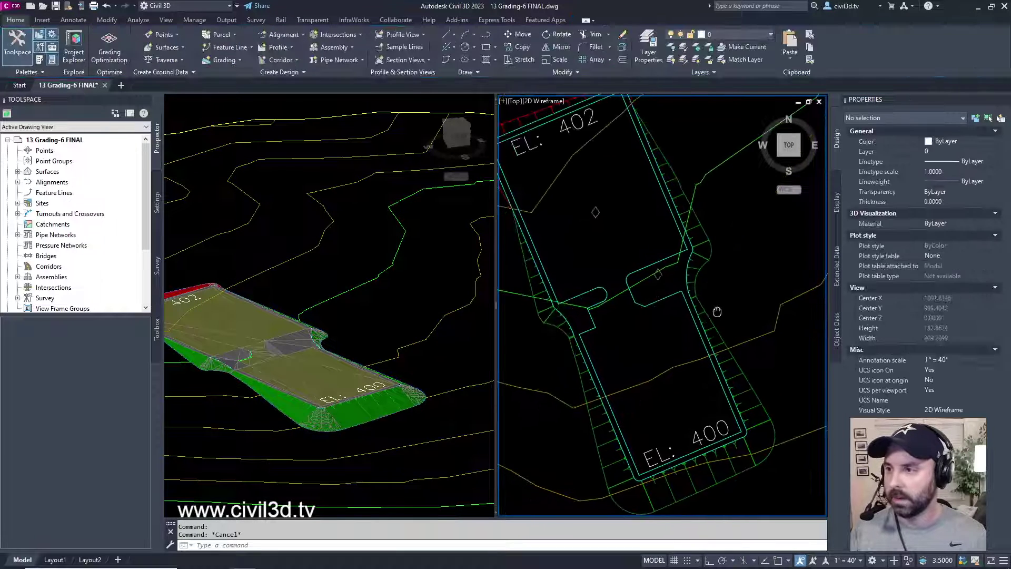
click(659, 276)
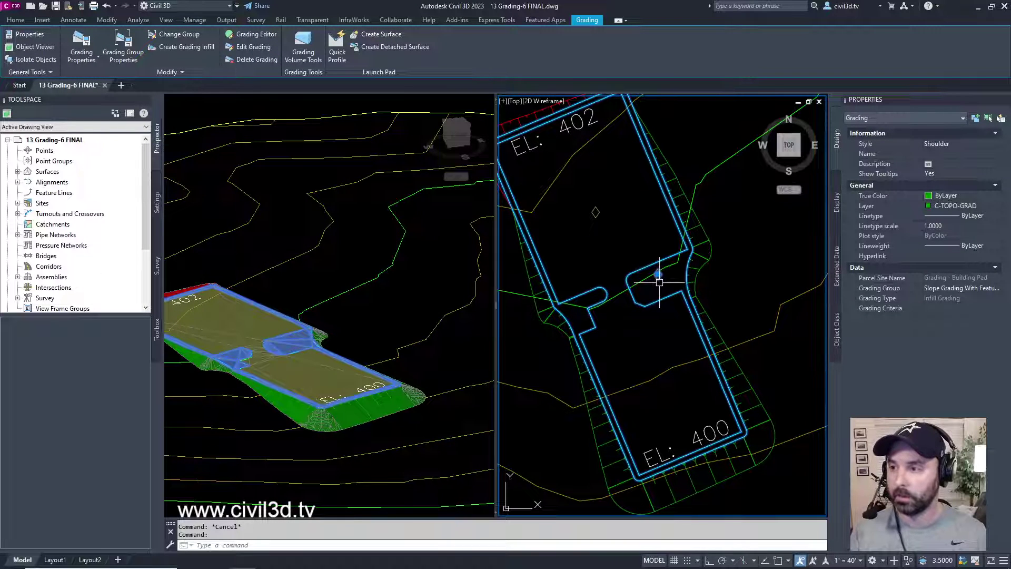
key(Escape)
mouse_move(672, 377)
middle_down()
mouse_move(711, 457)
mouse_move(726, 435)
middle_up()
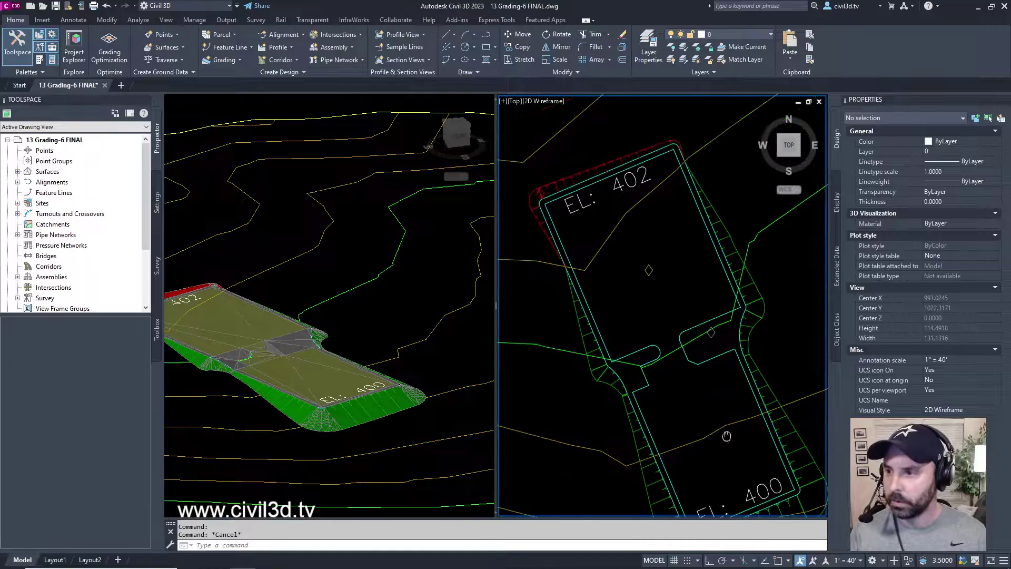
scroll(527, 193, up, 3)
click(593, 219)
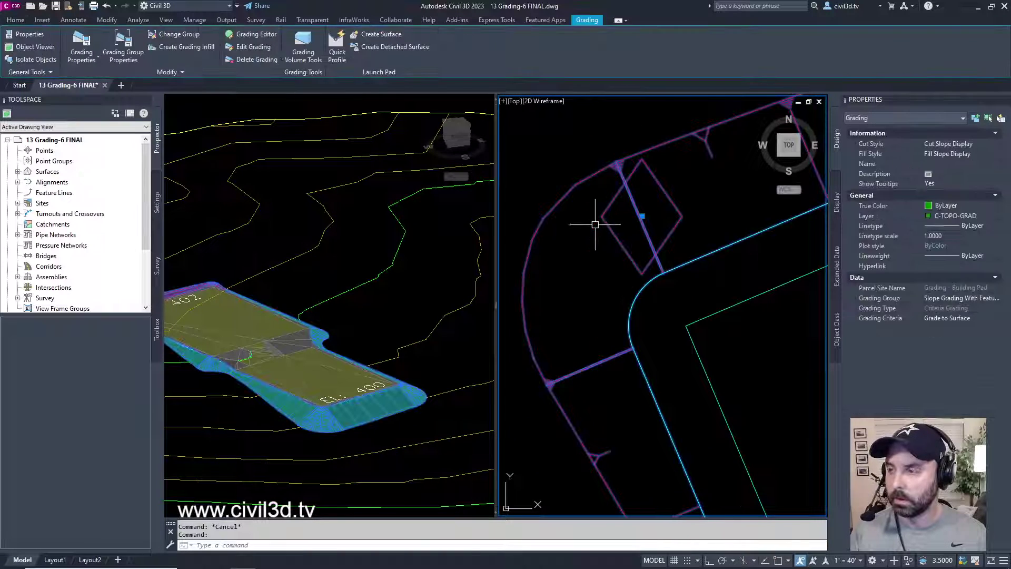
scroll(590, 216, up, 1)
scroll(591, 216, down, 4)
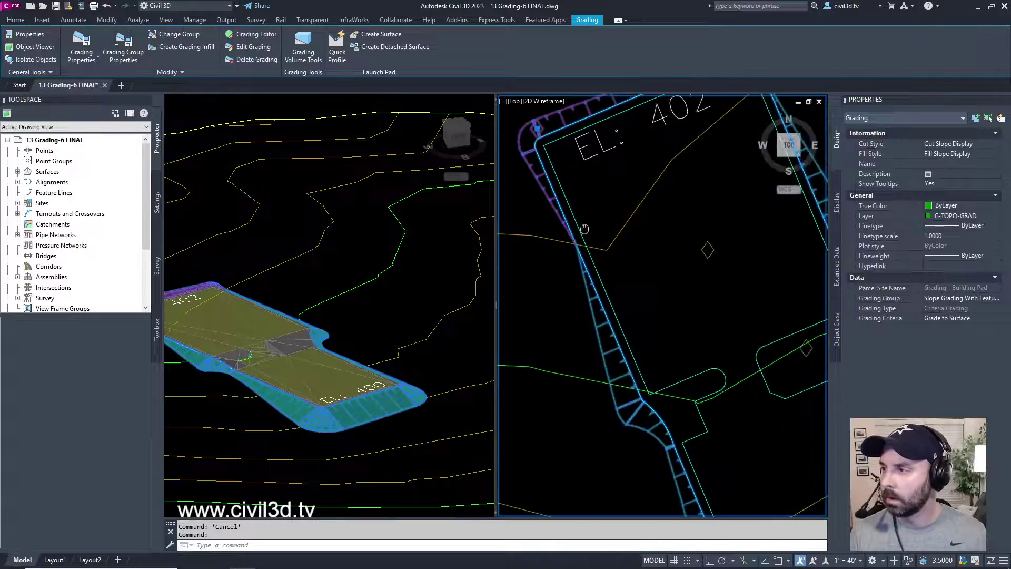
middle_drag(620, 261, 578, 226)
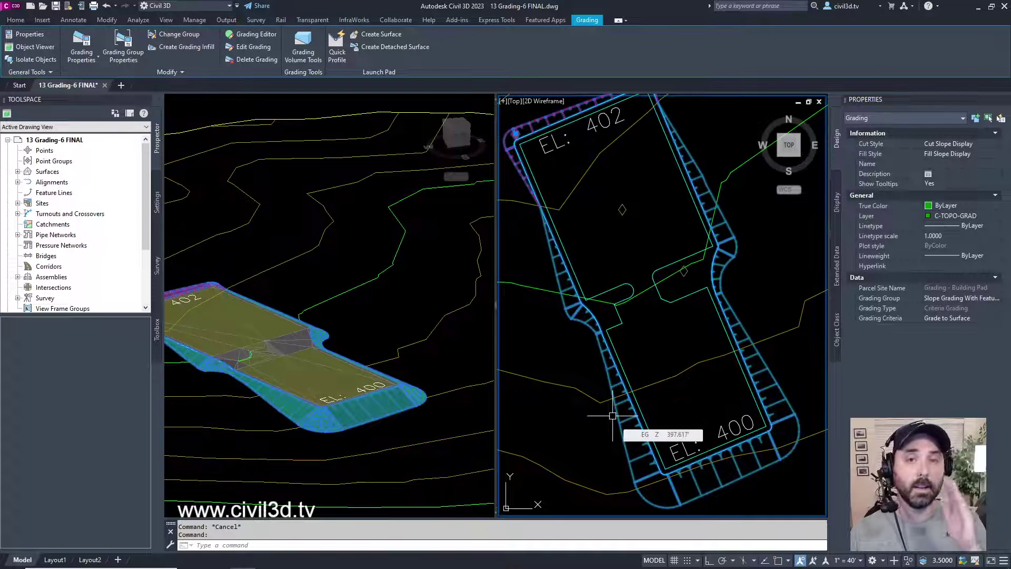
key(Escape)
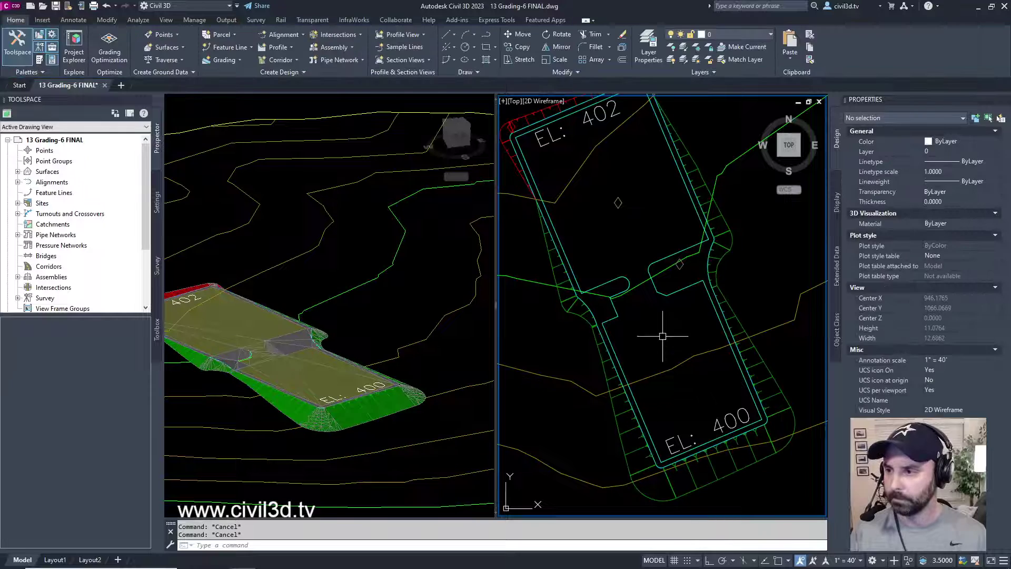
- Examine the building footprint feature line and the simplified feature line offset around it near the narrow middle section
click(614, 292)
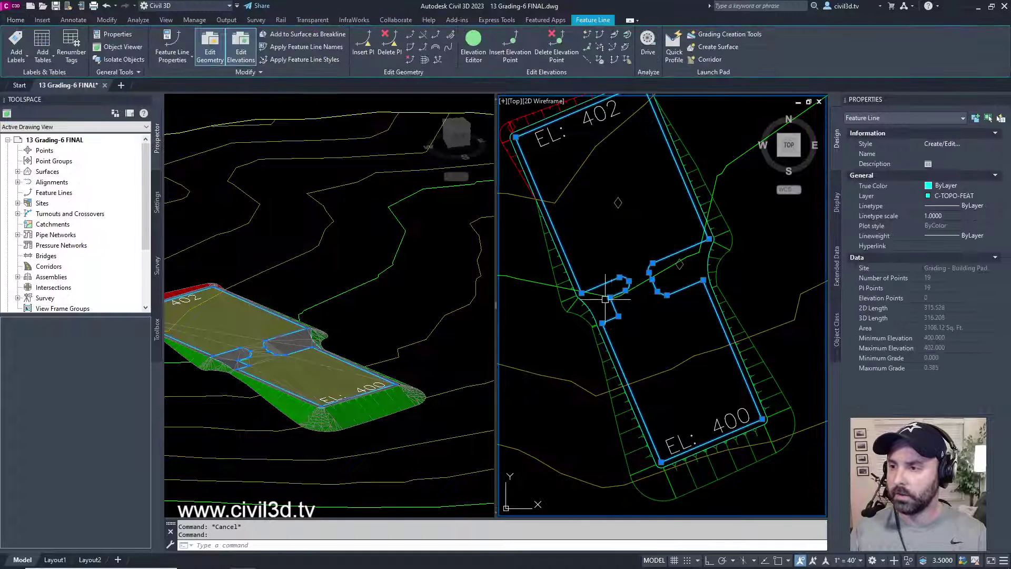
scroll(588, 335, up, 3)
key(Escape)
click(587, 326)
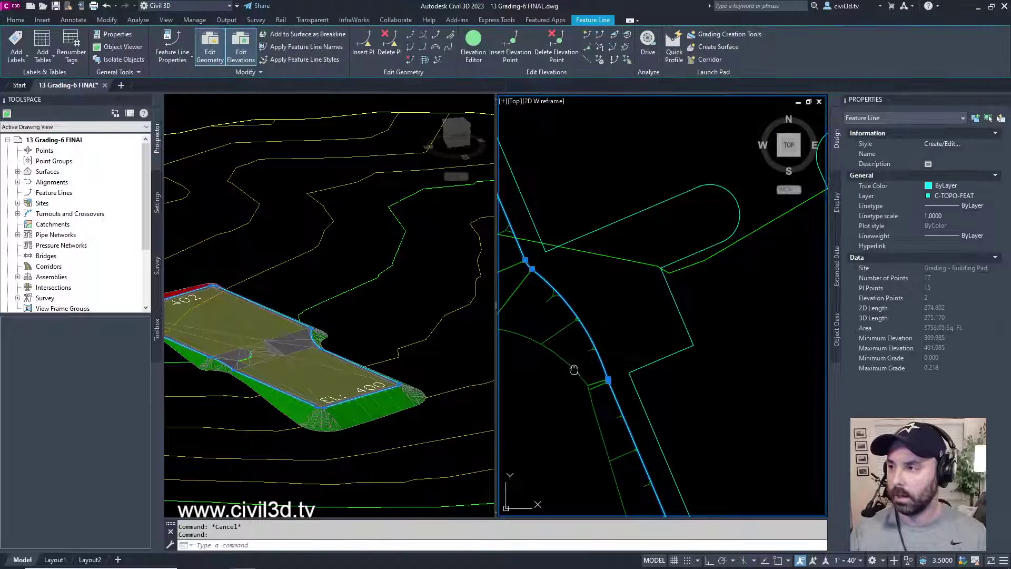
middle_drag(573, 368, 650, 319)
key(Escape)
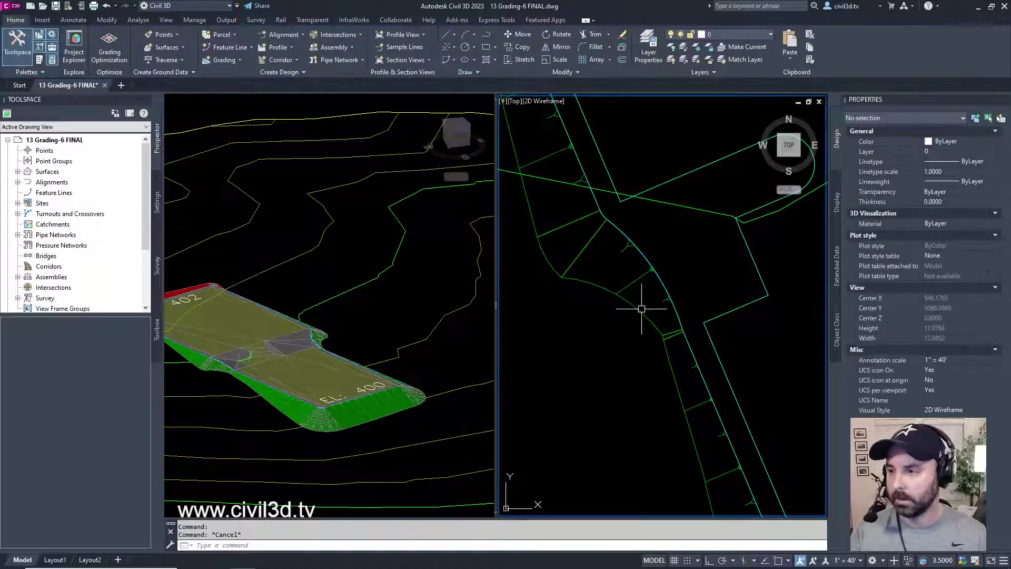
- Check the extent of the outer daylight feature line in plan, and select the inner building footprint feature line
click(640, 309)
scroll(608, 287, down, 2)
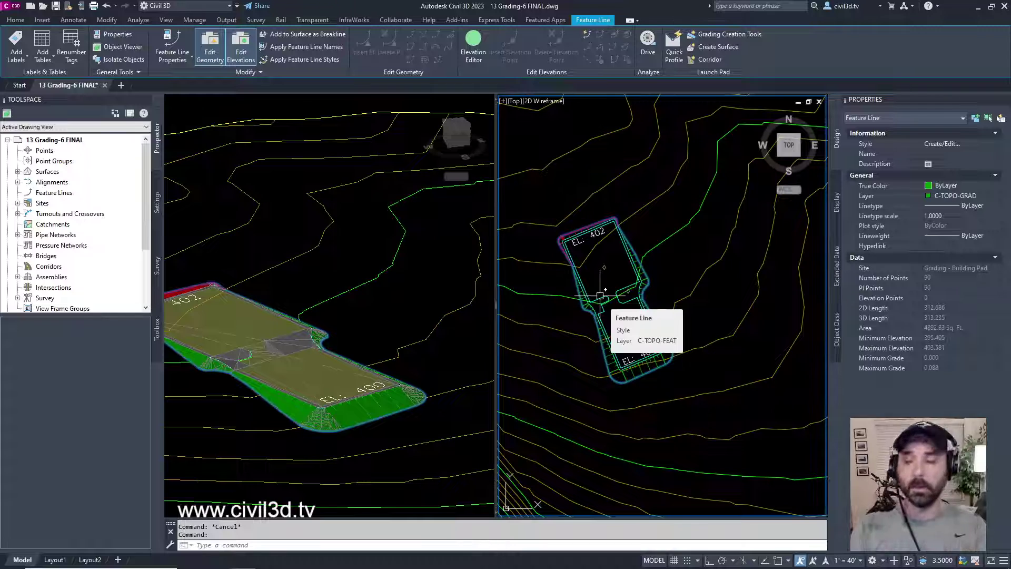
scroll(600, 296, up, 5)
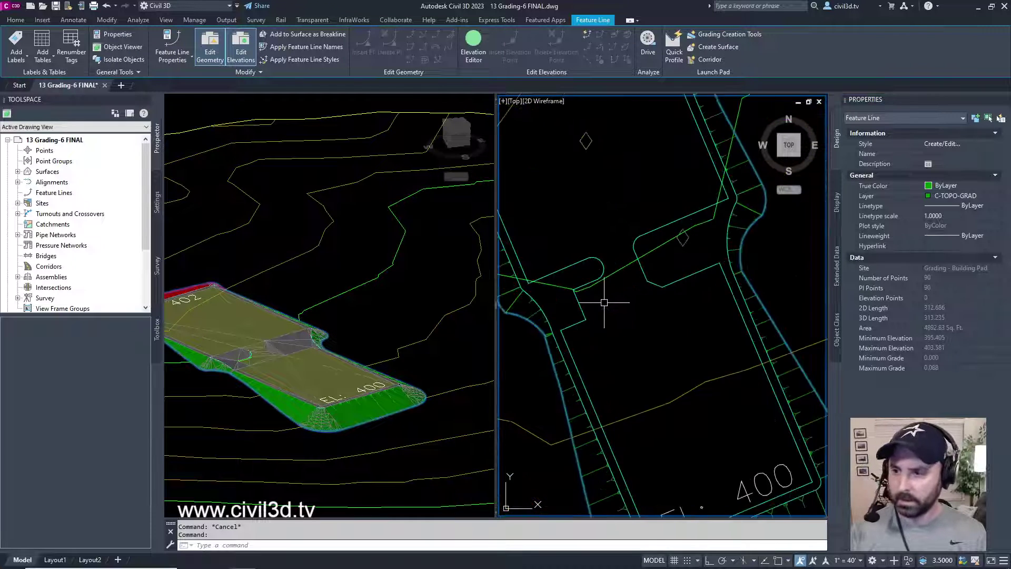
scroll(604, 302, down, 2)
scroll(626, 325, up, 2)
key(Escape)
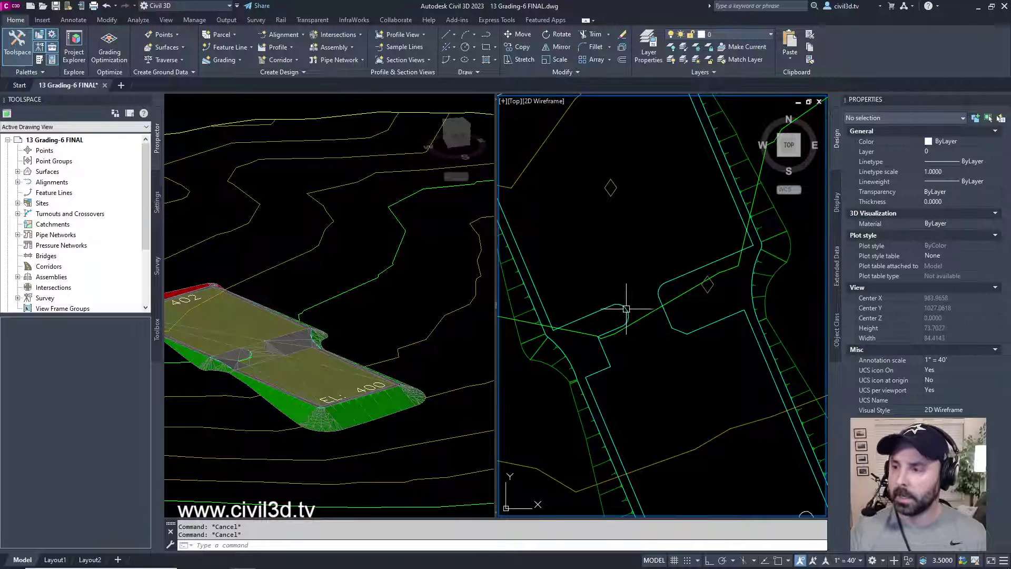
click(625, 306)
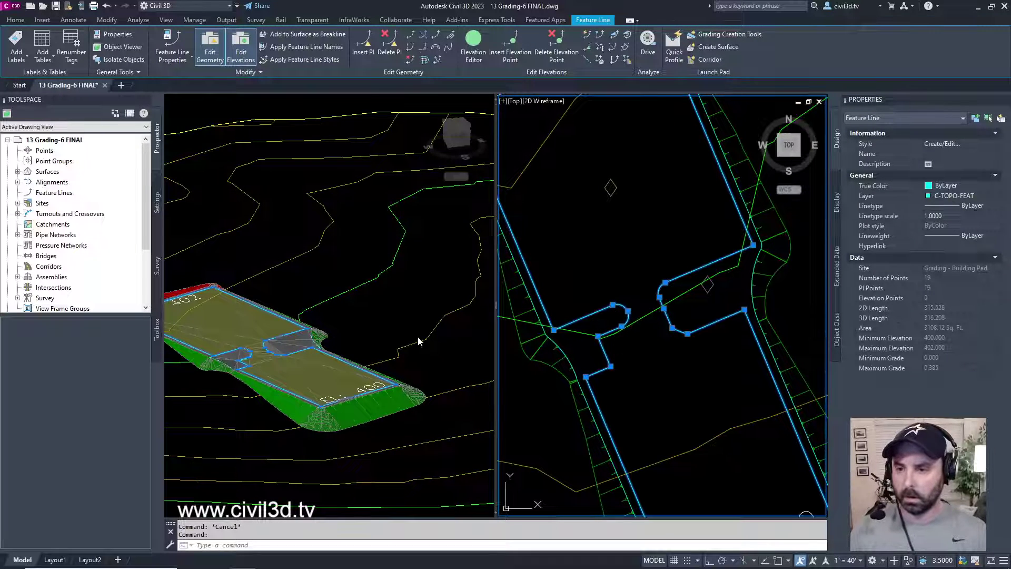
- Inspect the infill faces at the pad's narrow middle section in the 3D viewport and clear the feature line selection
click(398, 318)
scroll(241, 364, up, 3)
scroll(275, 331, up, 5)
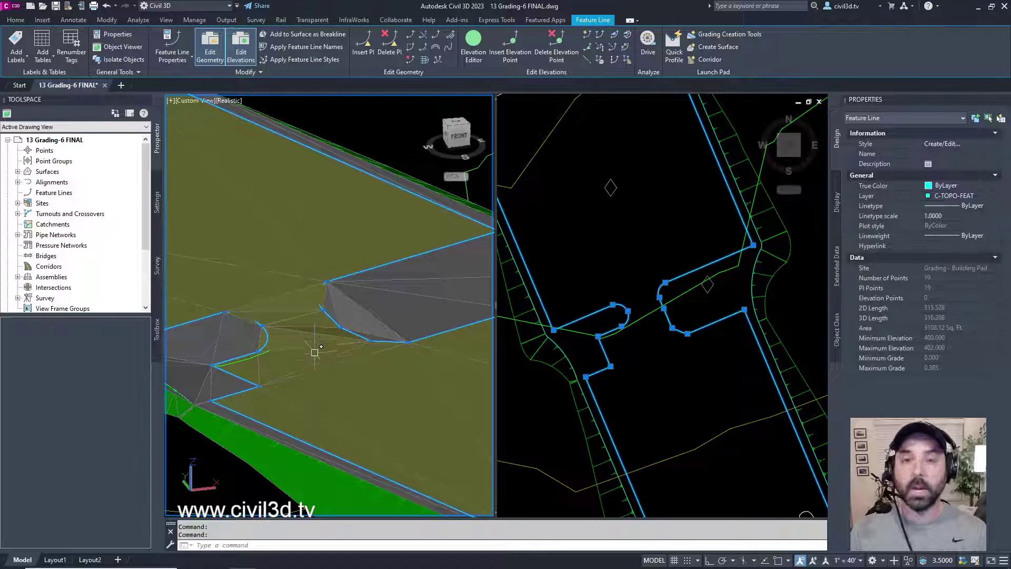
scroll(335, 351, up, 1)
key(Escape)
key(Escape)
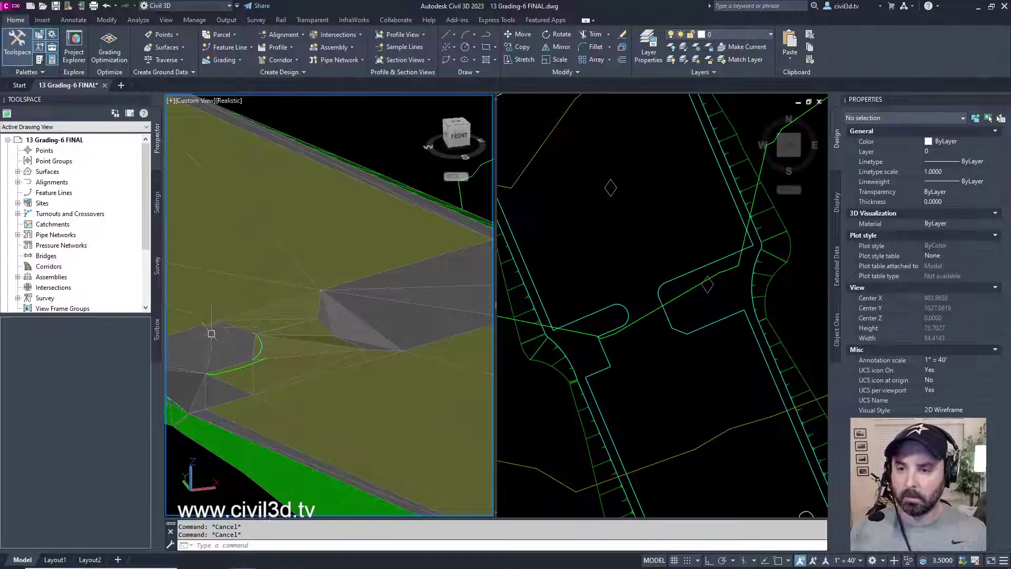
- Set the plan viewport's visual style to 3dWireframe
click(659, 250)
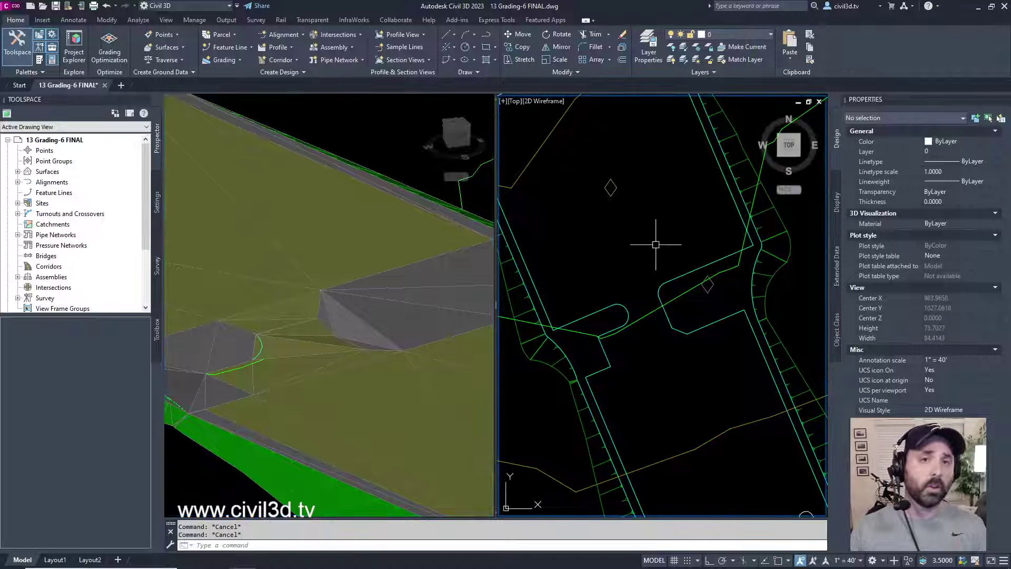
mouse_move(656, 244)
scroll(656, 244, down, 3)
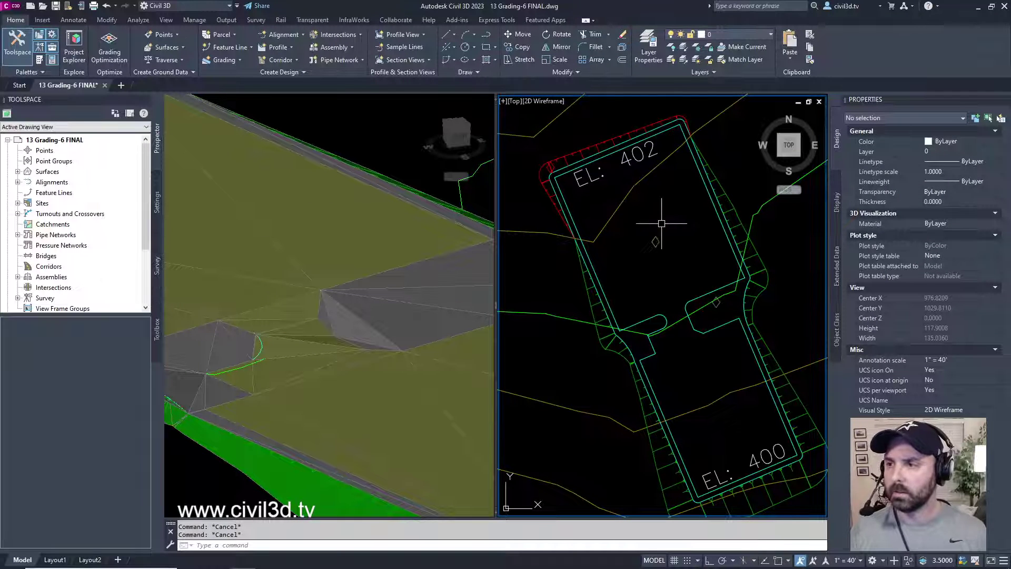
scroll(661, 263, up, 3)
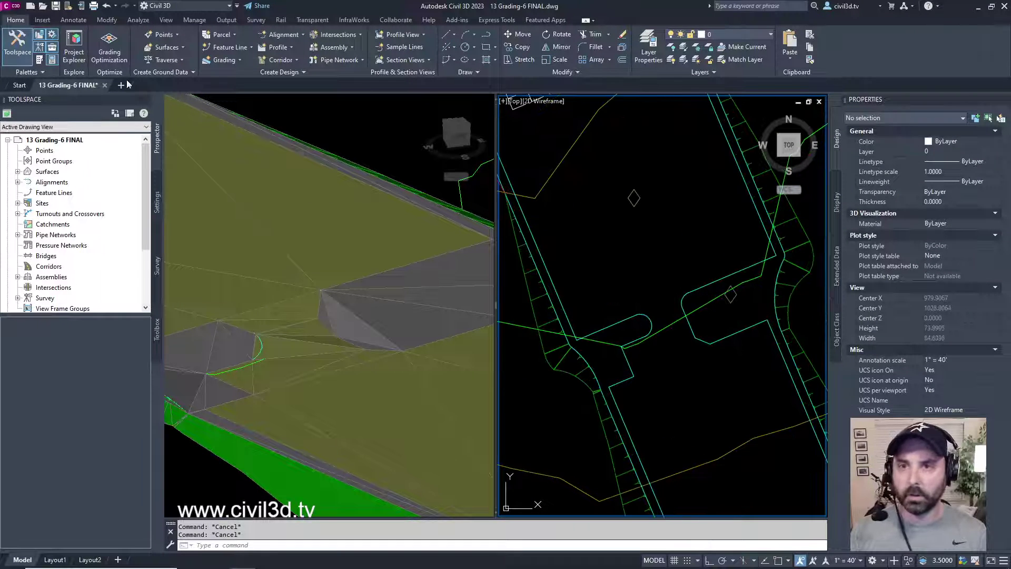
click(166, 20)
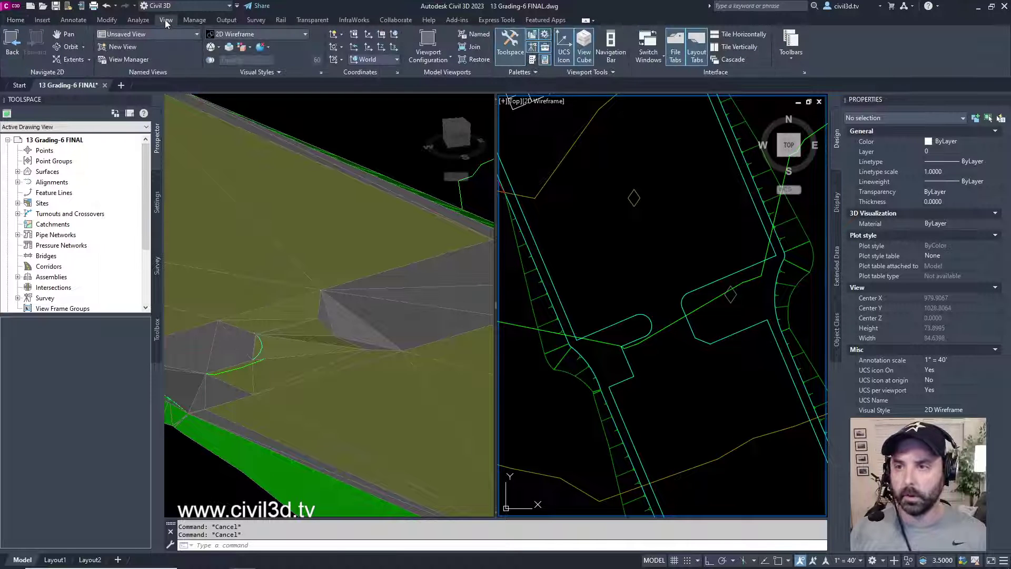
click(306, 35)
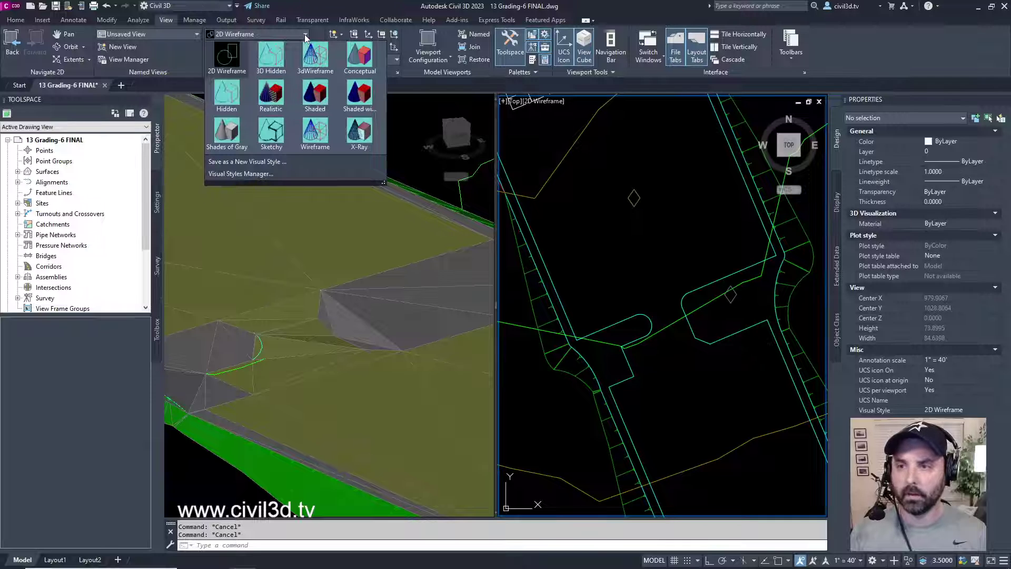
click(318, 62)
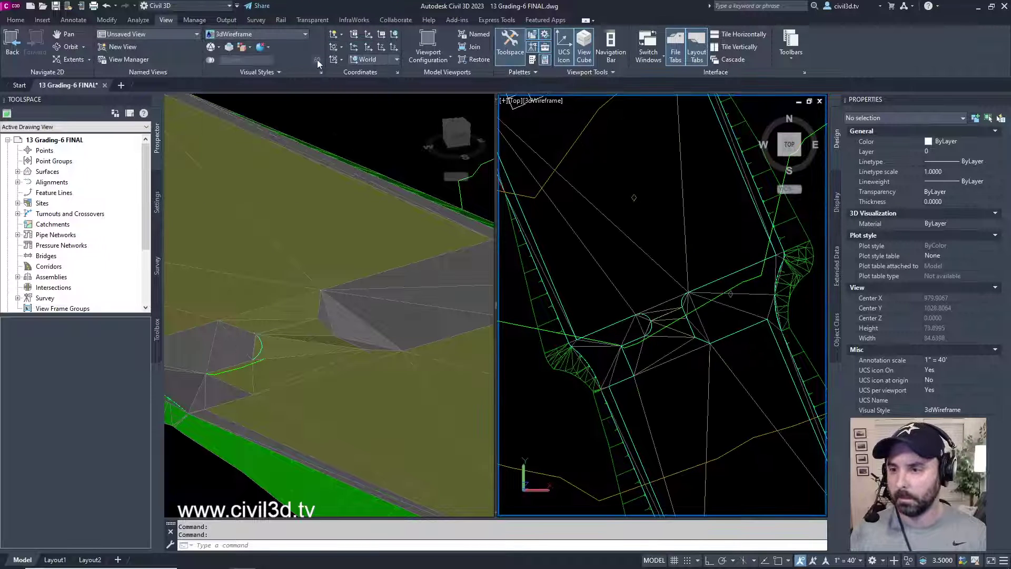
- Examine in plan how the grading triangulation follows the footprint's curved segments near the narrow middle section
middle_drag(740, 271, 738, 241)
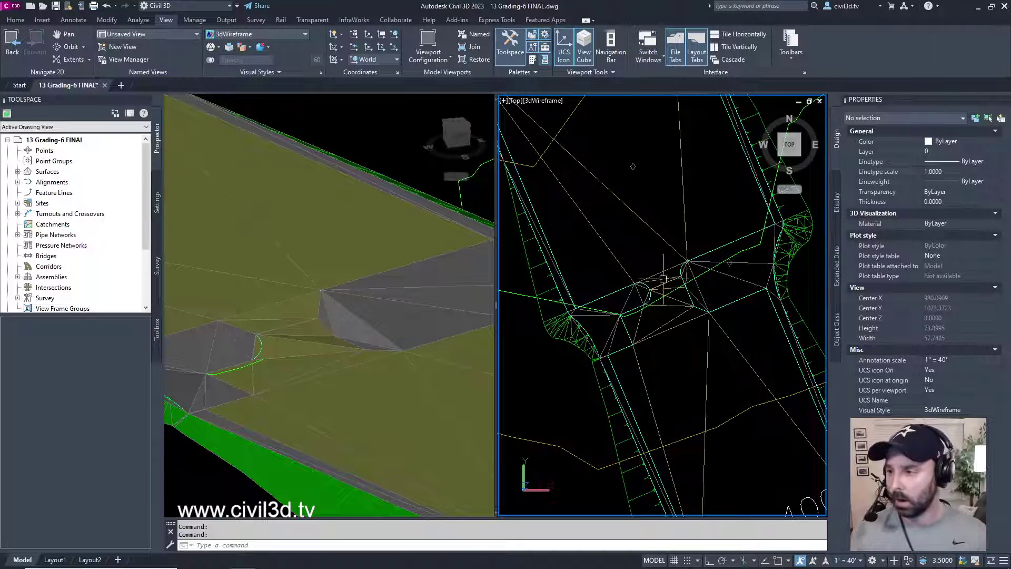
scroll(677, 266, up, 3)
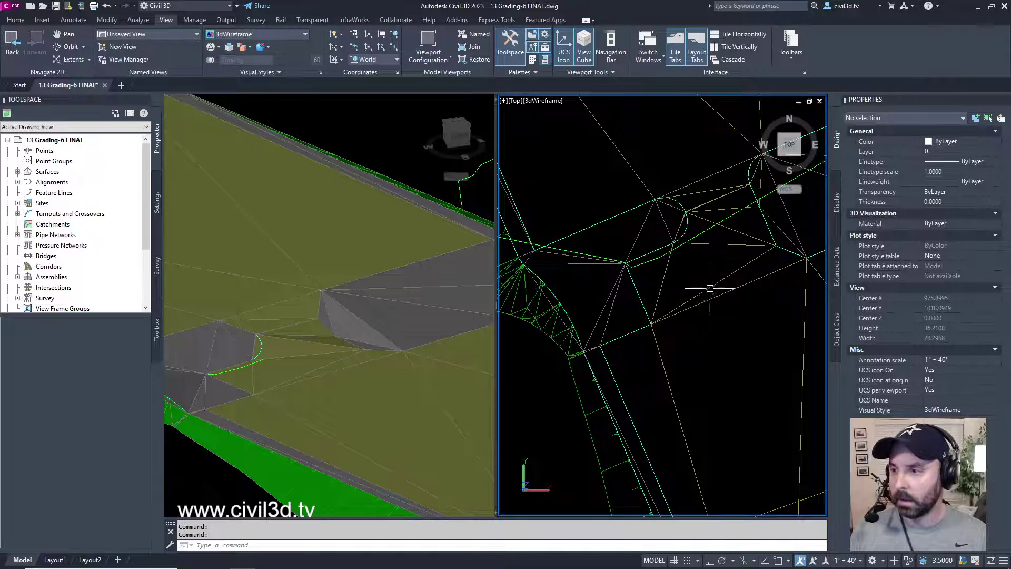
scroll(708, 289, down, 2)
middle_drag(756, 305, 661, 328)
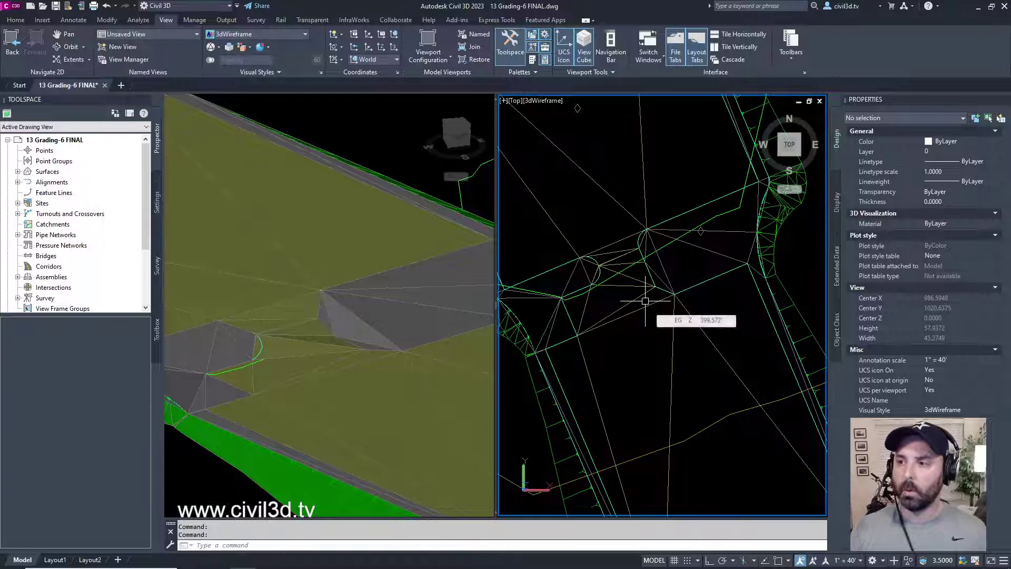
scroll(548, 290, up, 3)
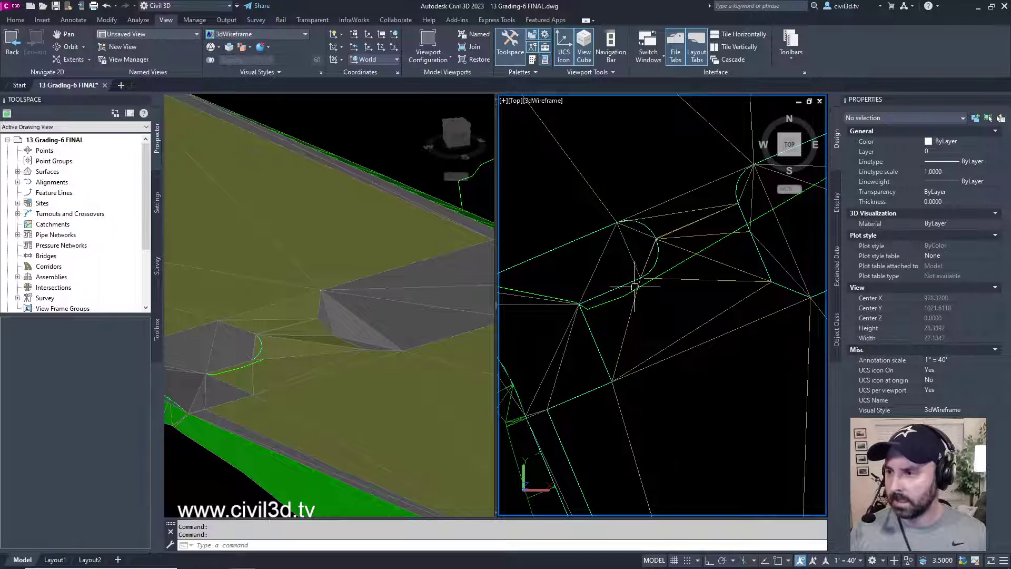
scroll(646, 241, up, 3)
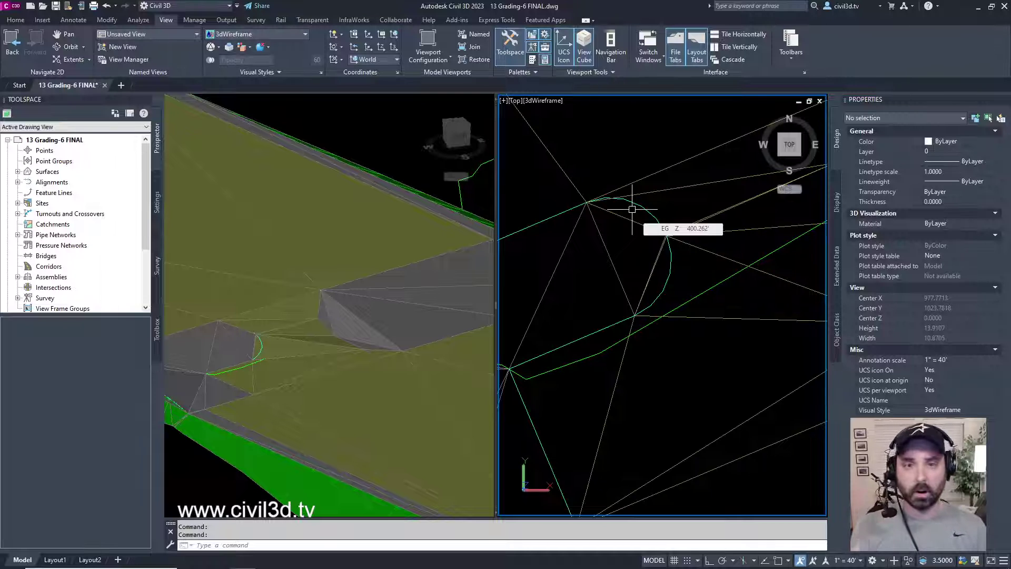
- Compare the triangulated faces along the footprint's curved notch in the 3D view, and reactivate the plan viewport
click(373, 139)
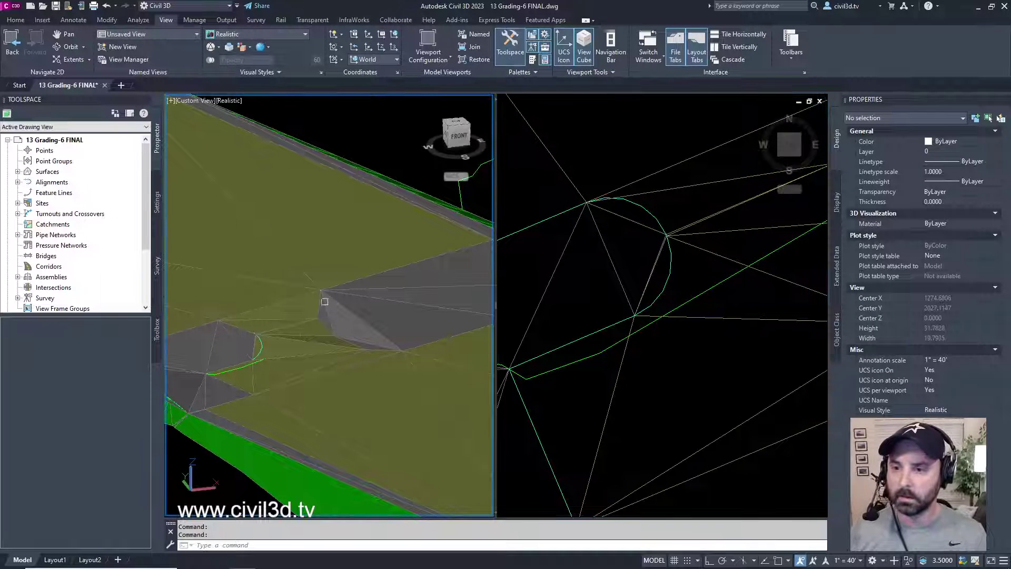
scroll(286, 353, up, 4)
scroll(384, 235, up, 2)
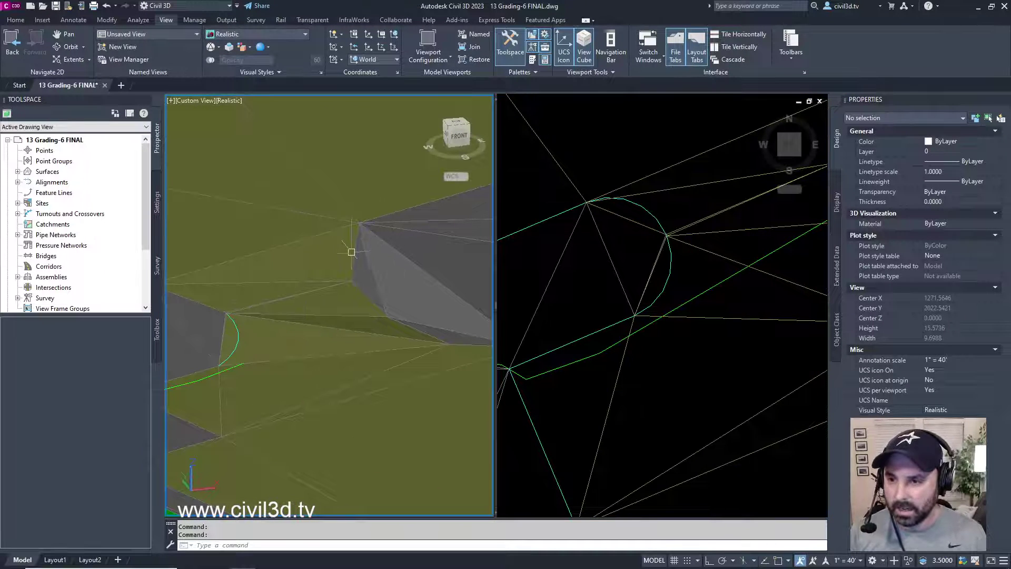
middle_drag(356, 289, 266, 196)
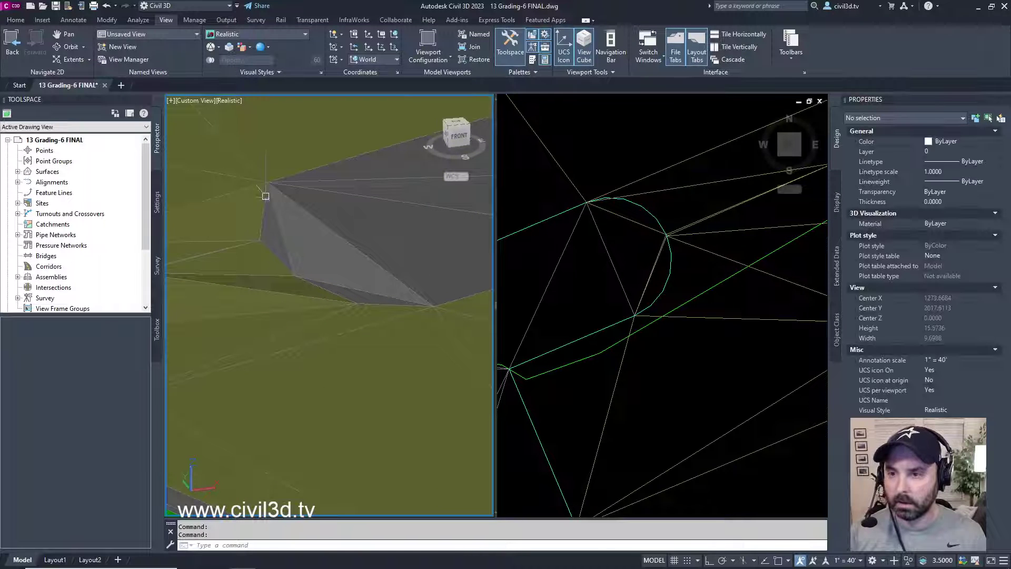
click(642, 258)
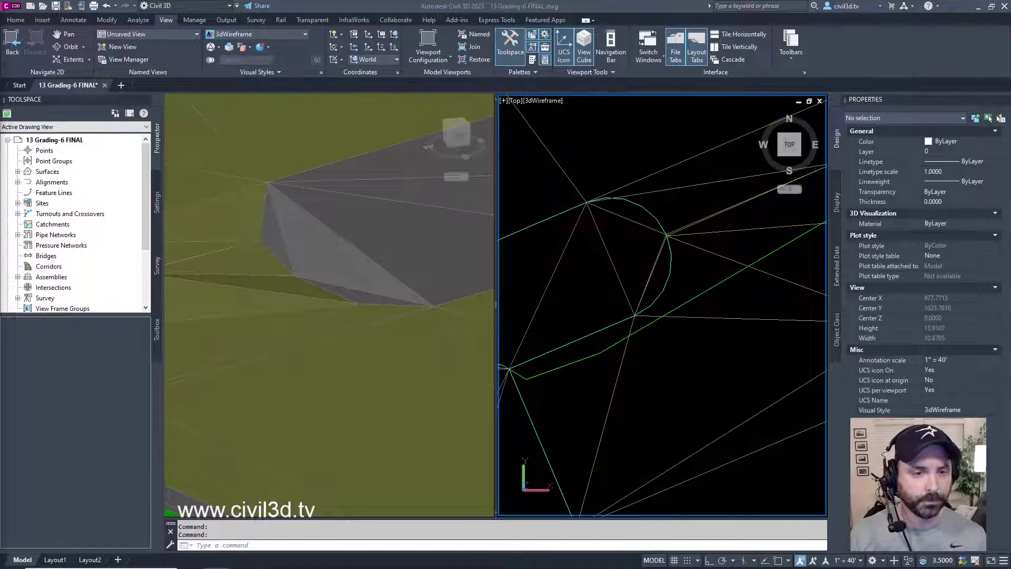
click(620, 4)
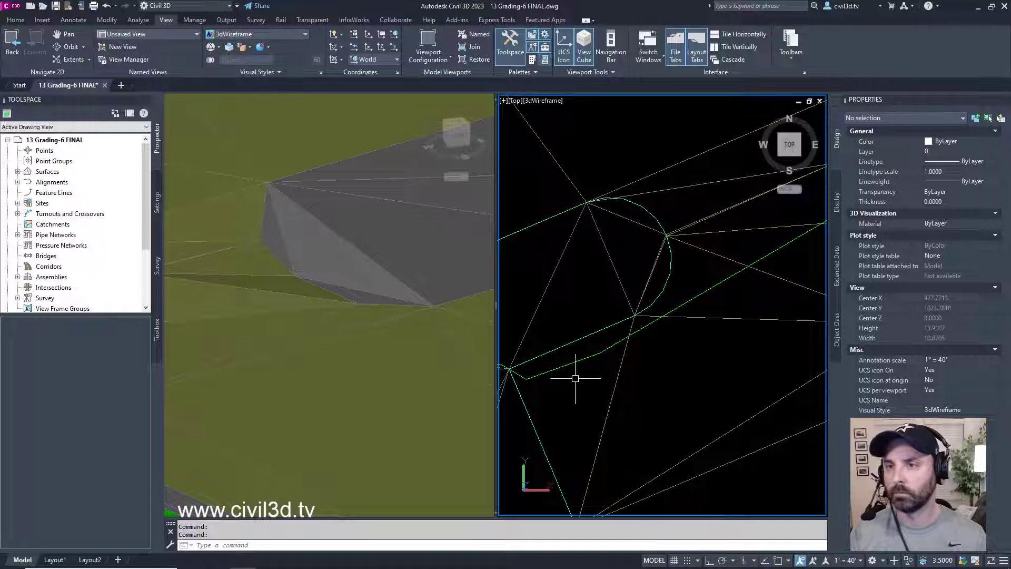
- Open the Grading Creation Tools and set the grading group to Slope Grading With Feature Lines in the Grading - Building Pad site
click(14, 21)
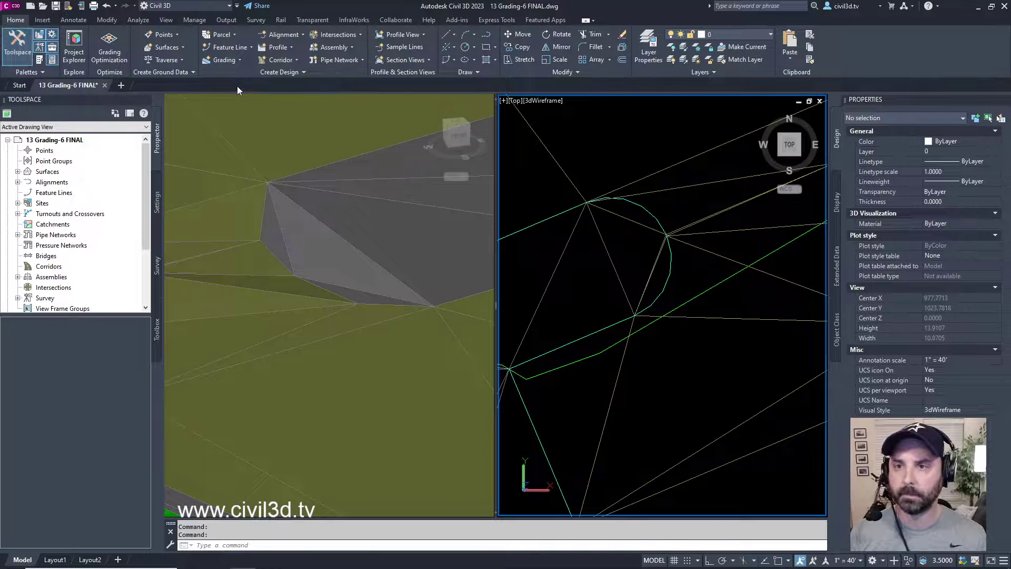
click(241, 60)
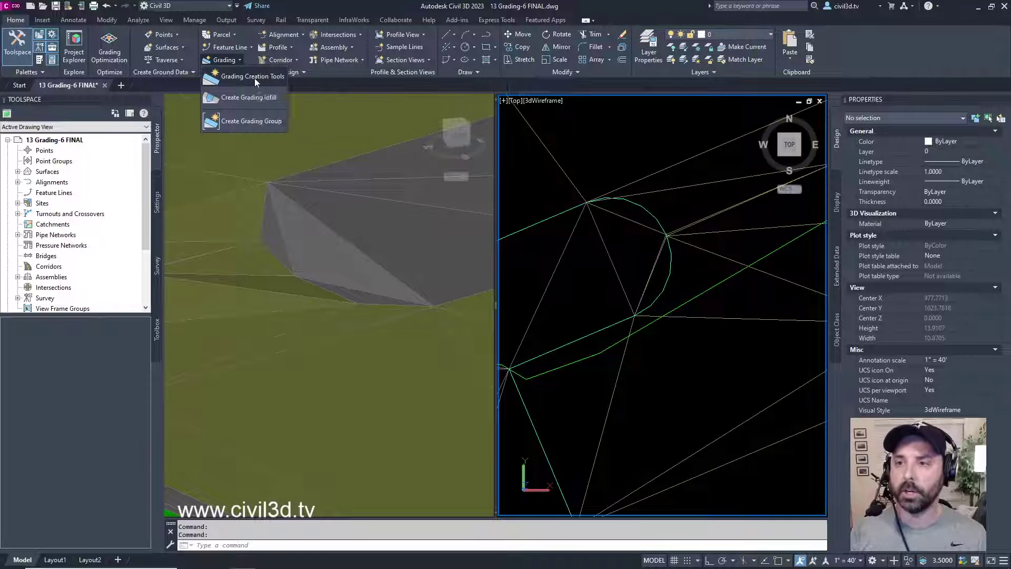
click(254, 77)
drag(677, 34, 224, 20)
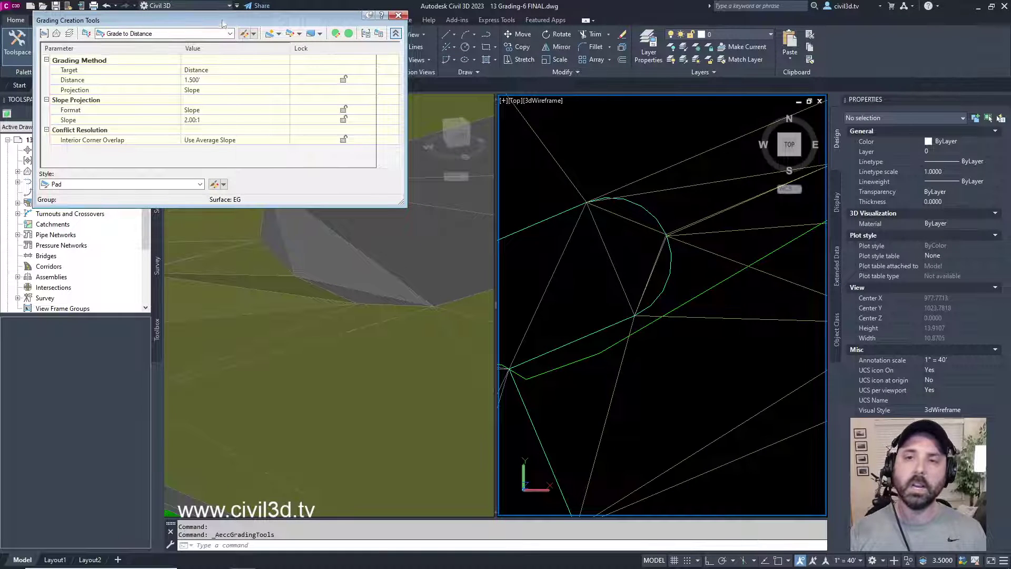
click(366, 34)
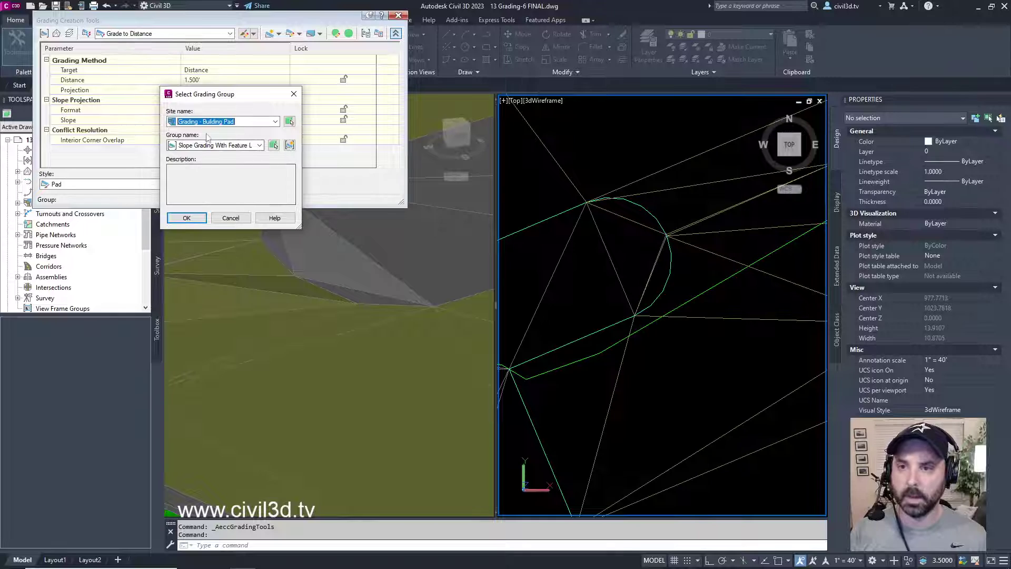
click(188, 218)
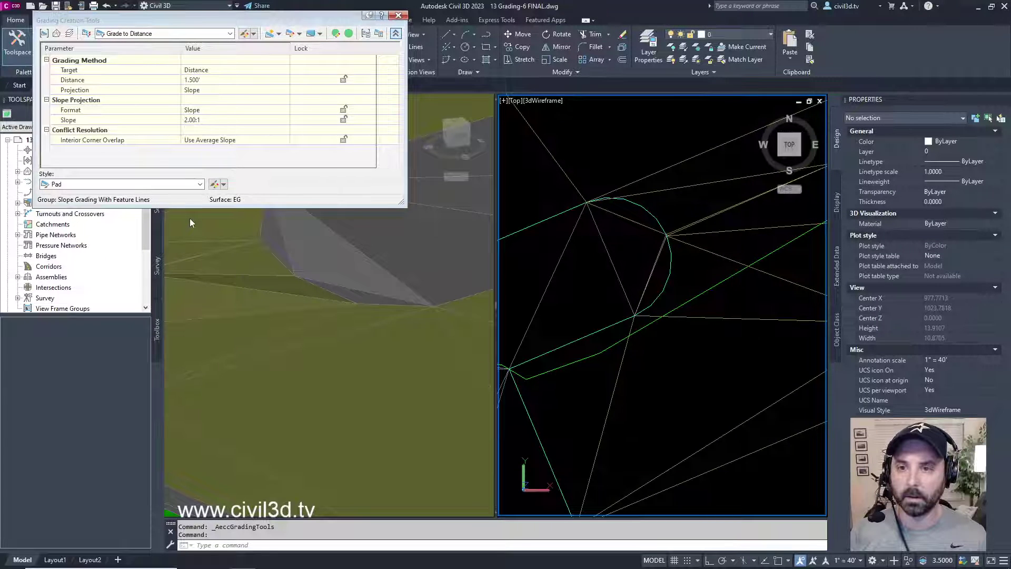
- Enable automatic surface creation for the grading group, creating the TIN surface Slope Grading With Feature Lines with style Contours 1' and 5' (Design)
click(367, 34)
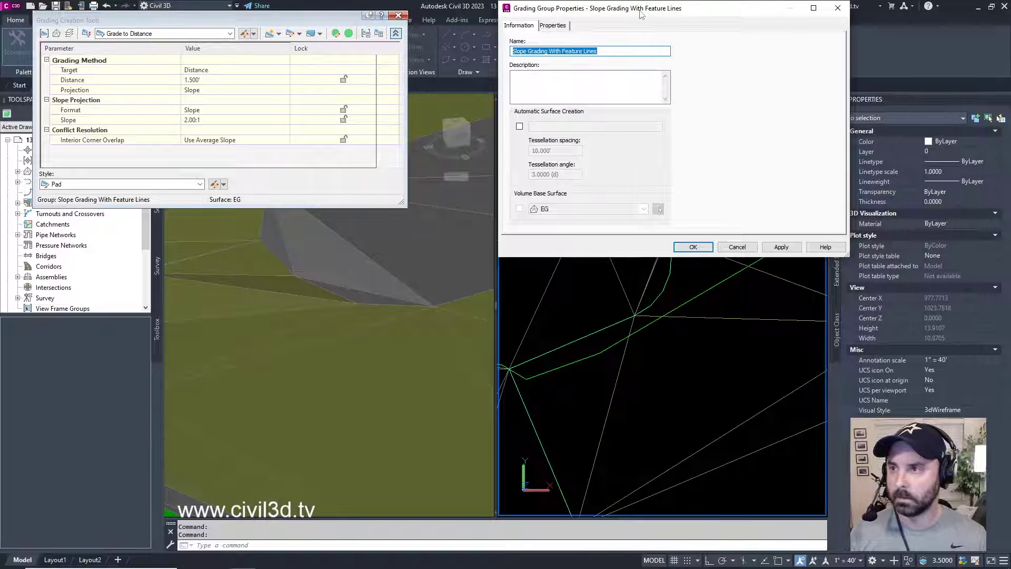
drag(641, 14, 156, 14)
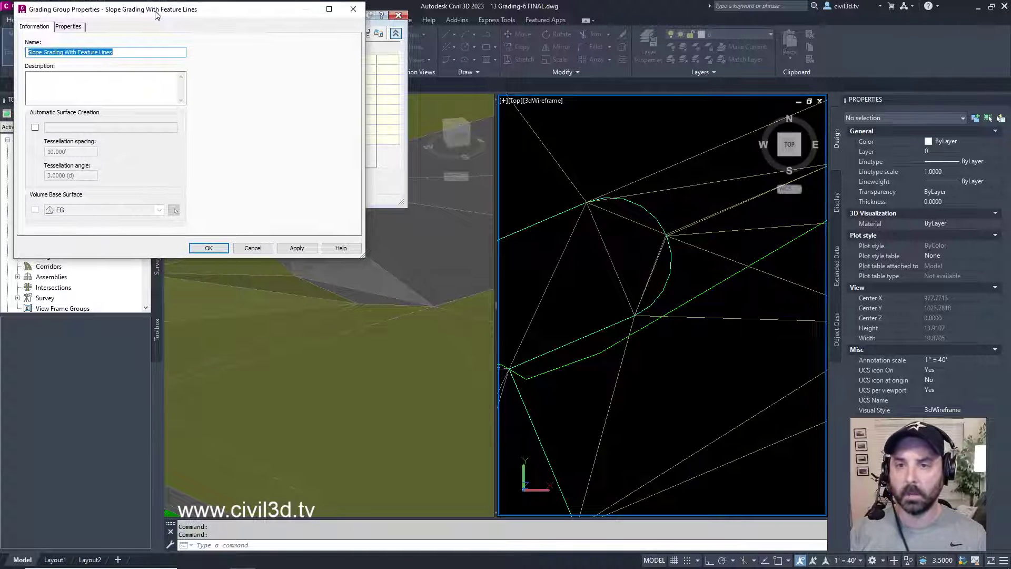
click(35, 127)
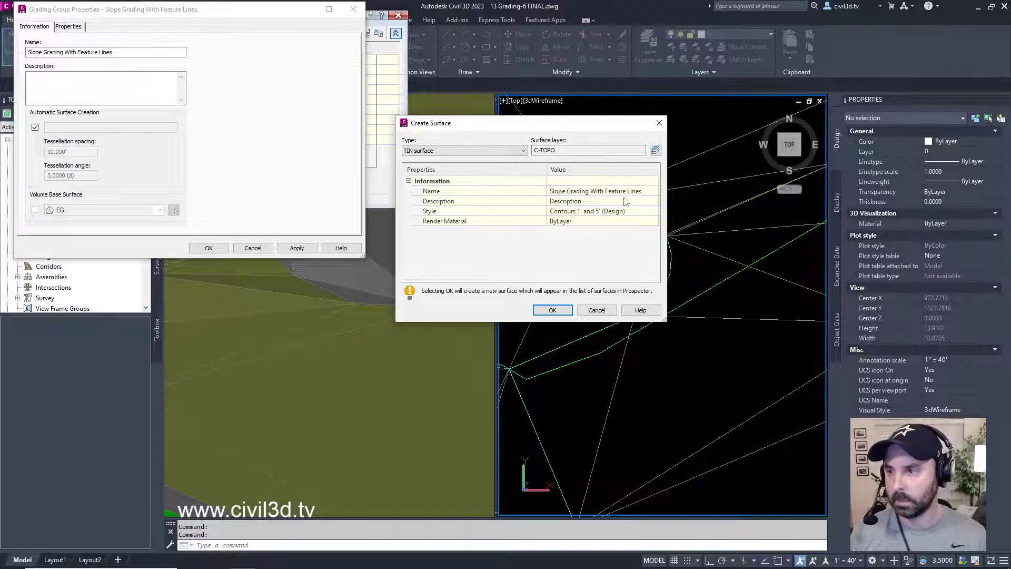
click(553, 311)
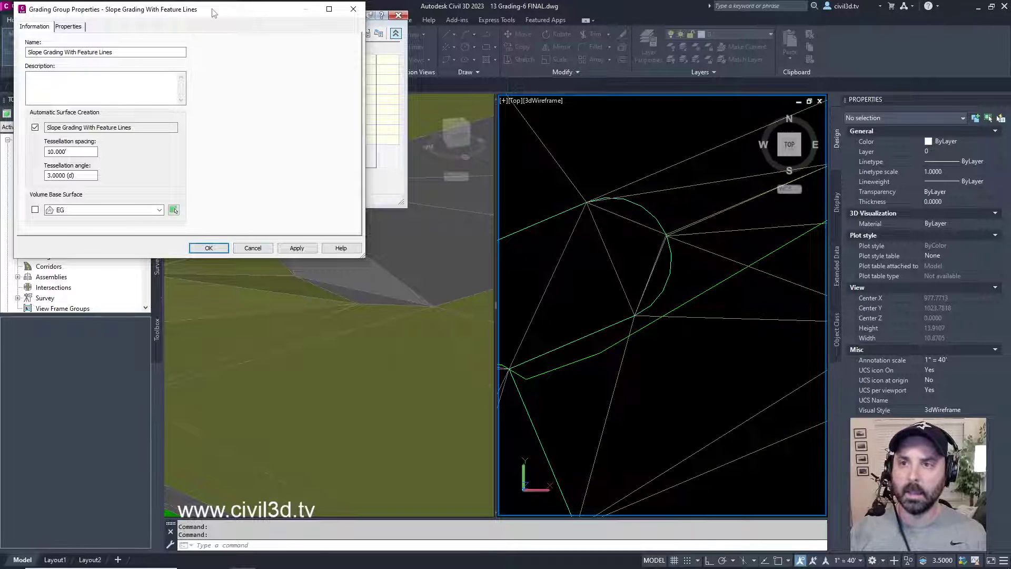
- Set the grading group surface's tessellation spacing to 1, apply the properties and close the Grading Creation Tools
drag(213, 13, 270, 40)
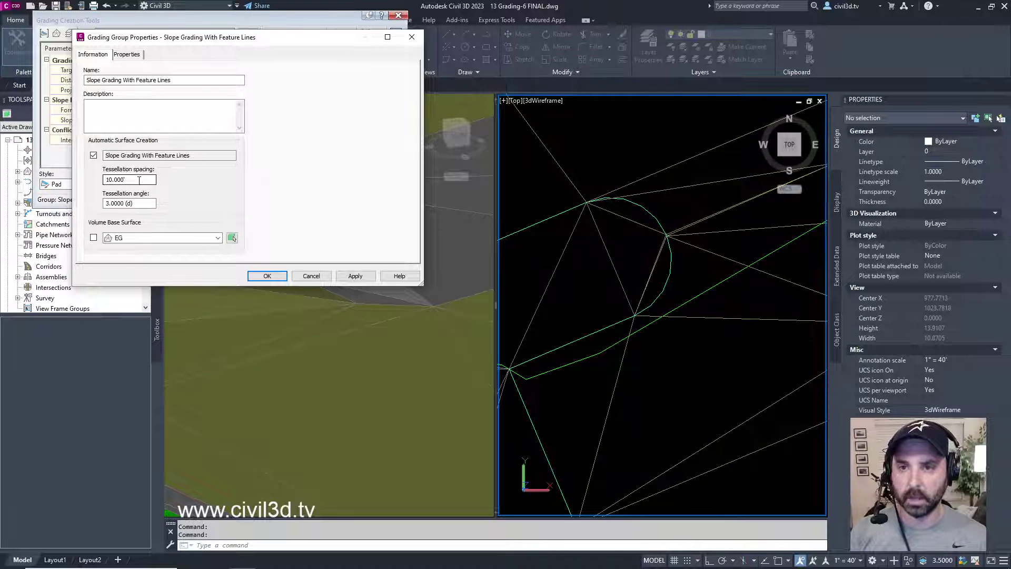
drag(139, 180, 105, 180)
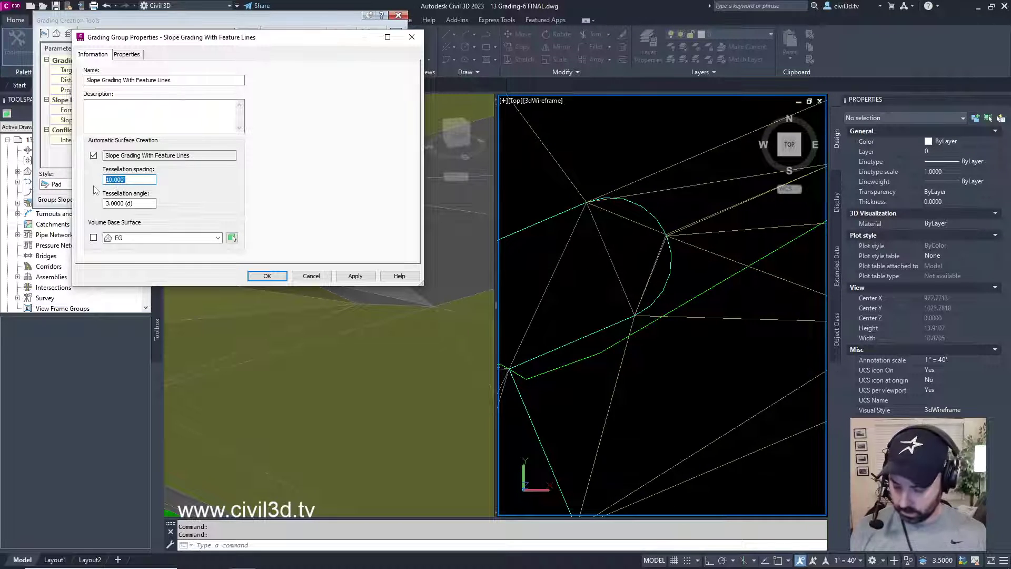
text(1)
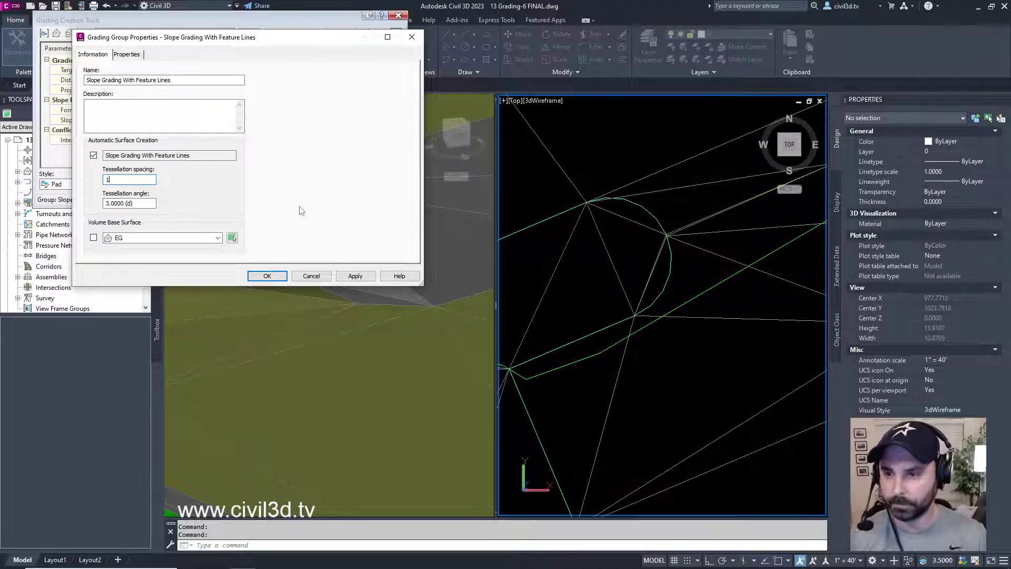
click(277, 277)
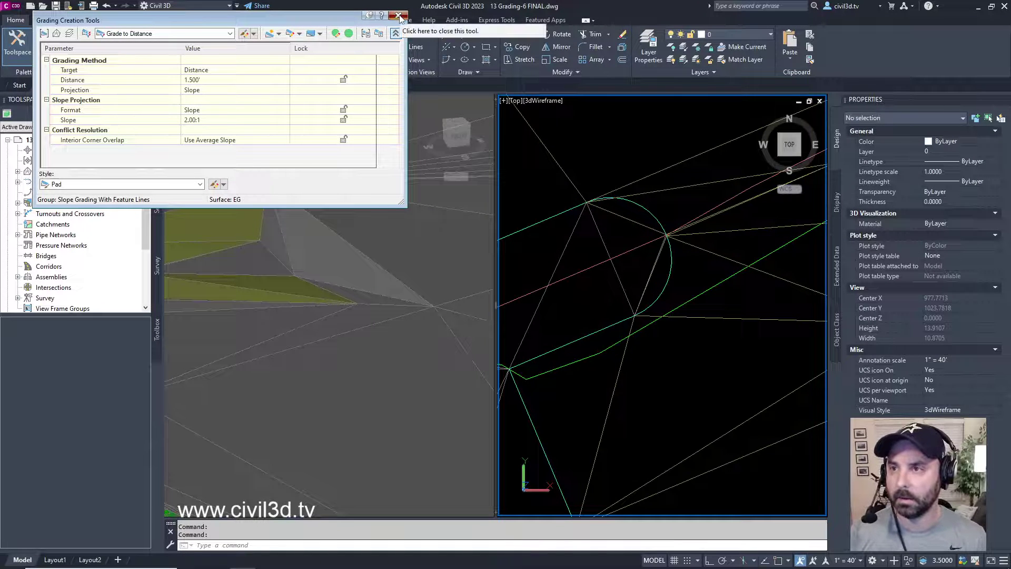
click(398, 15)
- Move the building footprint feature line by a zero displacement to force the grading surface to rebuild
scroll(665, 255, down, 2)
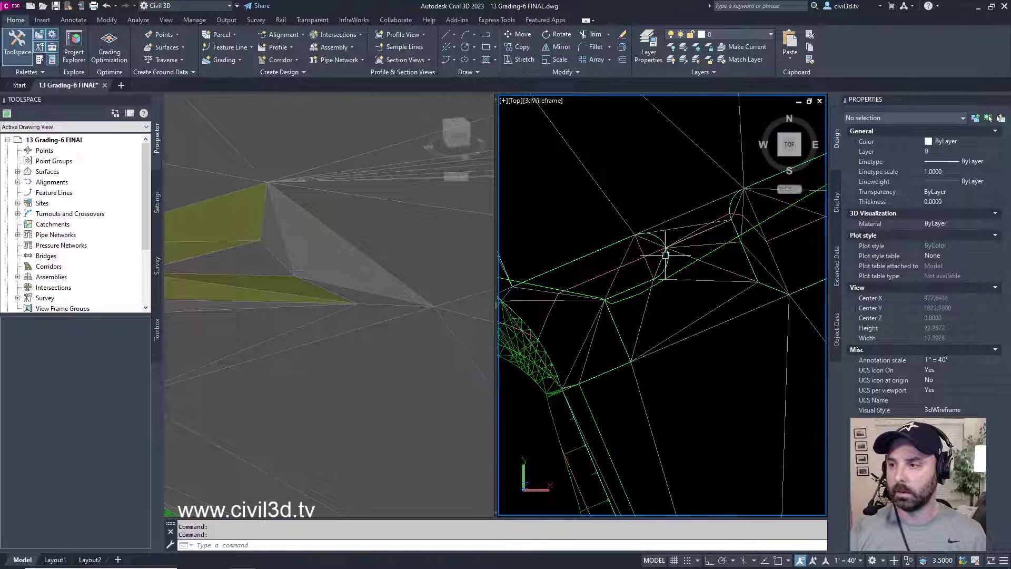
scroll(666, 256, up, 3)
middle_drag(662, 253, 682, 278)
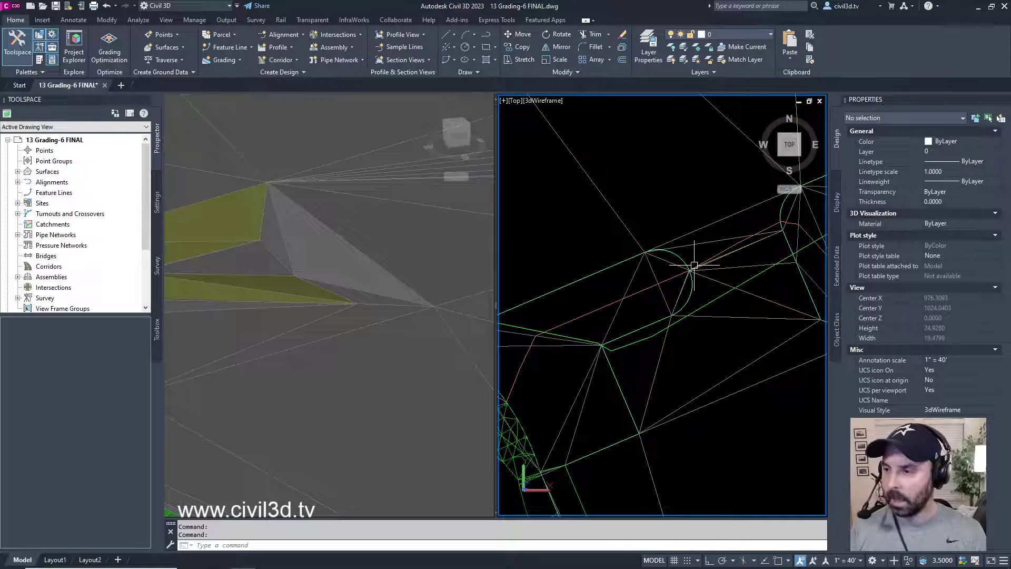
text(M)
key(Return)
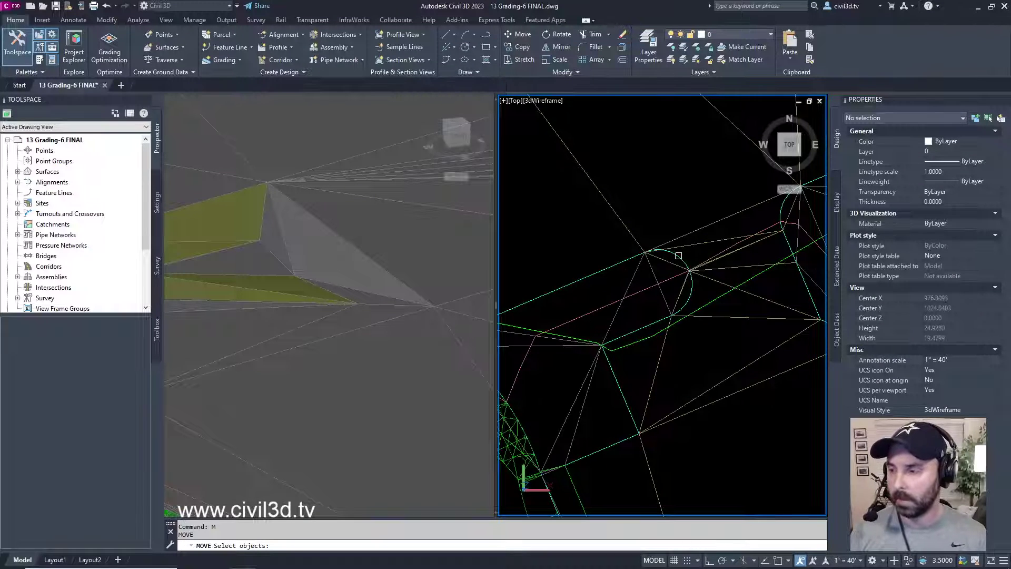
click(678, 255)
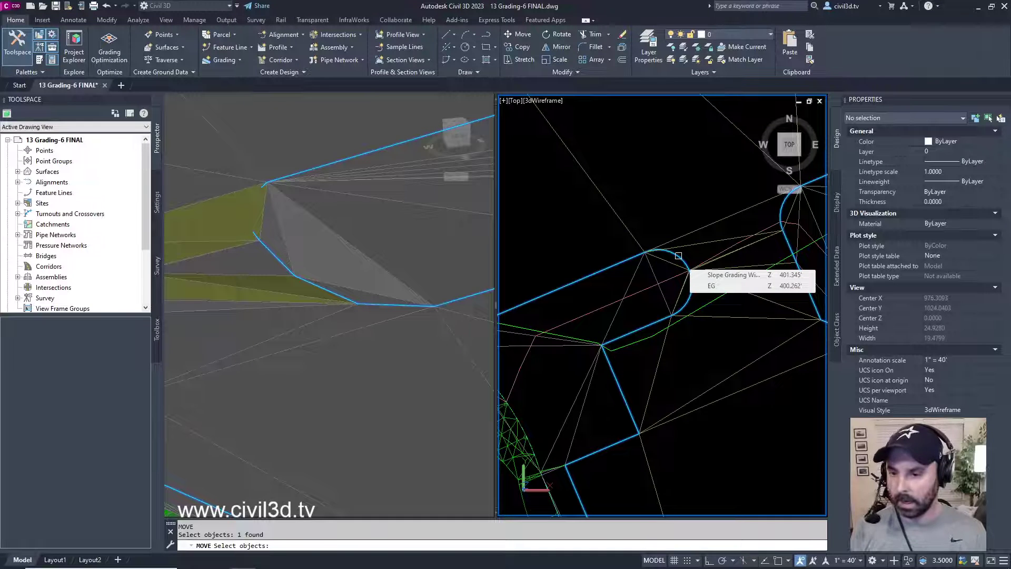
key(Return)
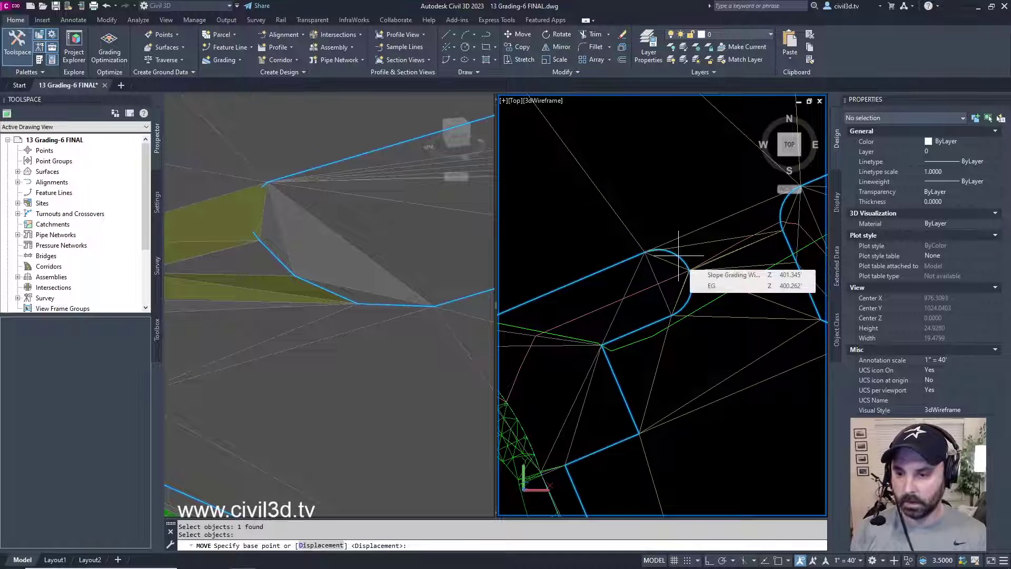
click(679, 255)
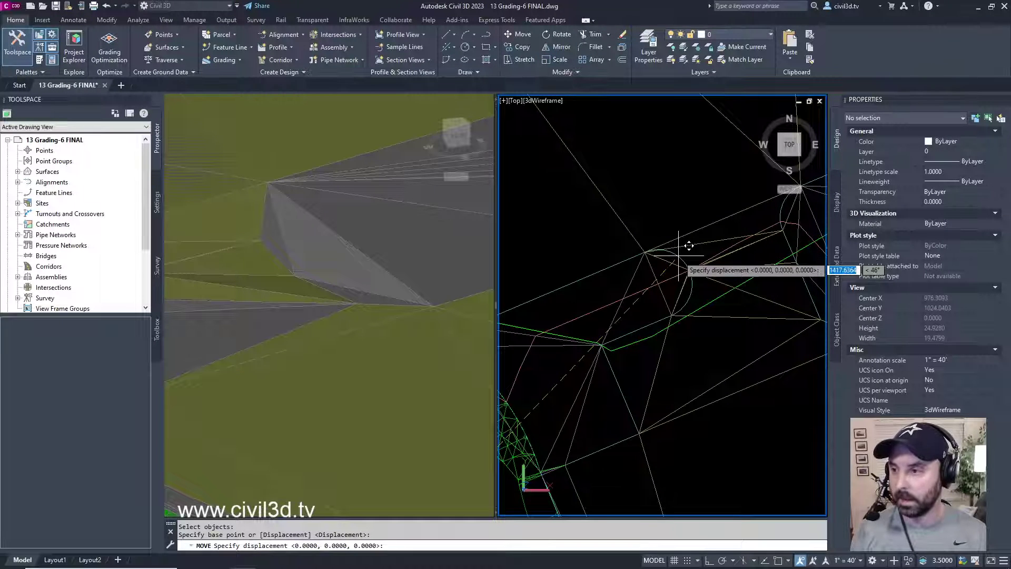
click(679, 255)
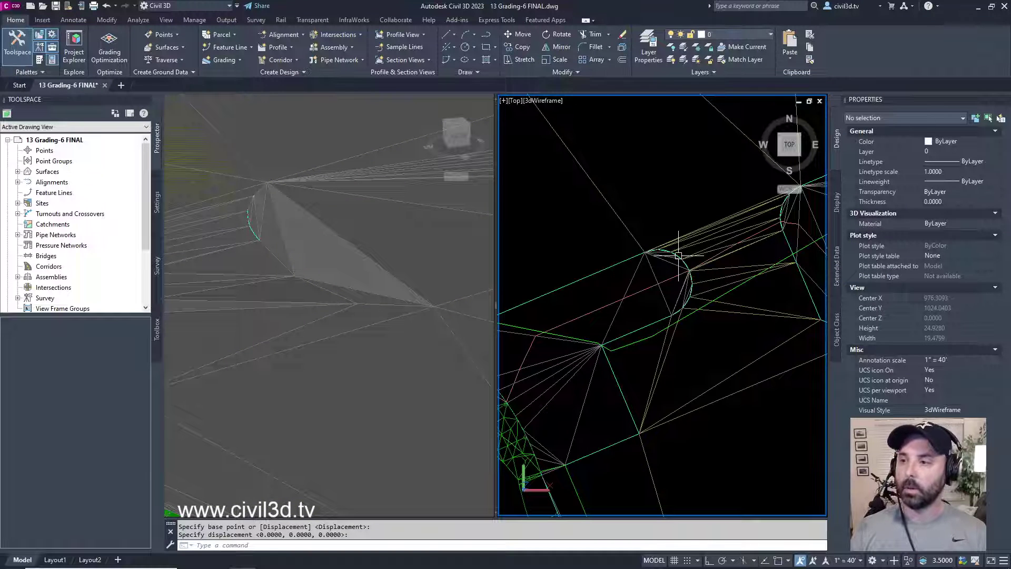
- Examine the surface triangulation along the footprint's curved notch and the opposite arc in the plan view
middle_drag(721, 239, 702, 249)
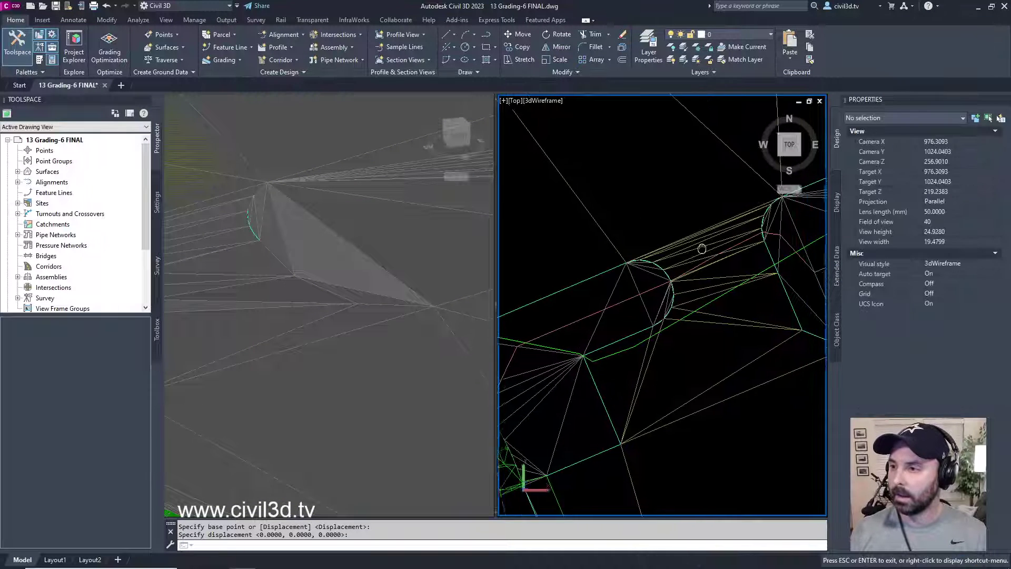
scroll(695, 251, up, 3)
key(Escape)
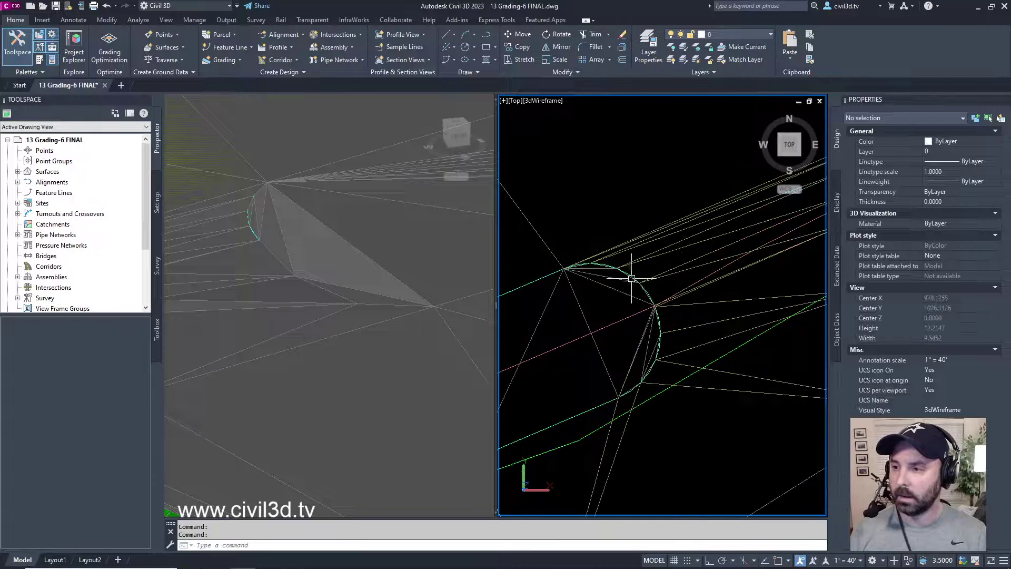
scroll(631, 278, up, 2)
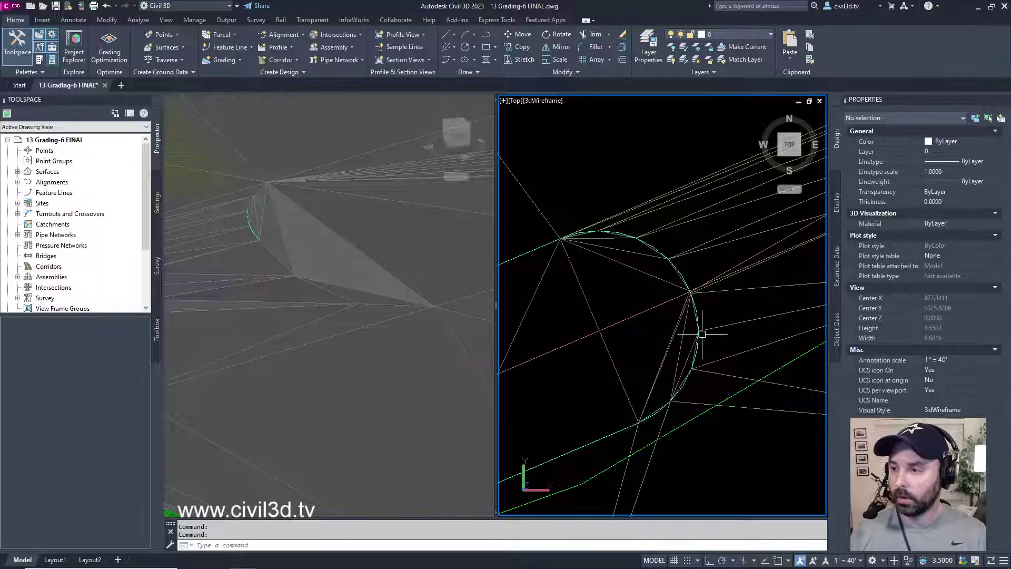
scroll(693, 367, down, 2)
middle_drag(734, 317, 635, 343)
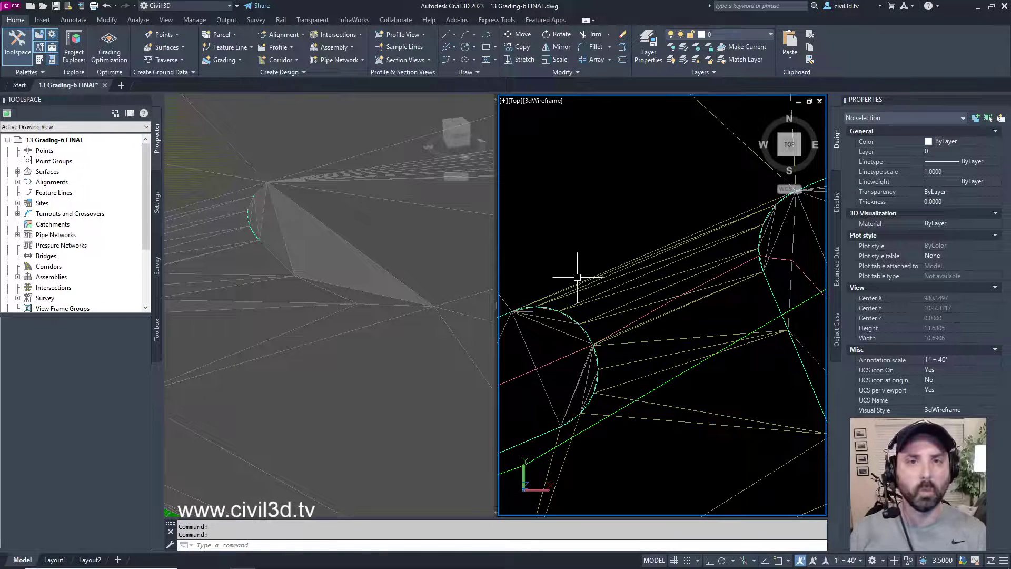
scroll(632, 284, down, 2)
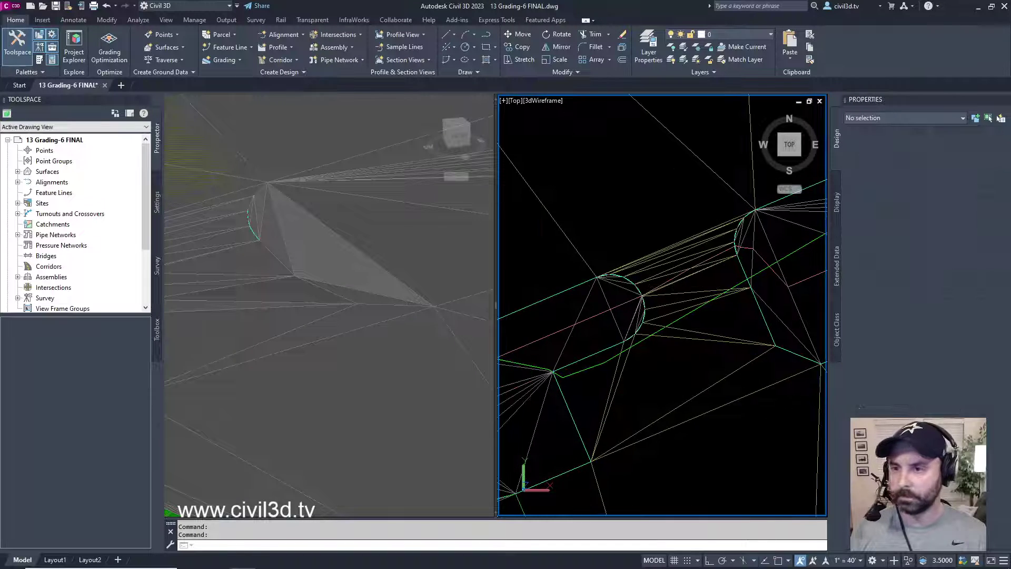
- Inspect the triangulated faces along the curved notch up close in the 3D view
click(245, 252)
scroll(251, 255, down, 6)
middle_drag(251, 255, 395, 301)
scroll(362, 292, up, 3)
scroll(332, 311, up, 5)
scroll(356, 310, down, 2)
scroll(356, 309, up, 3)
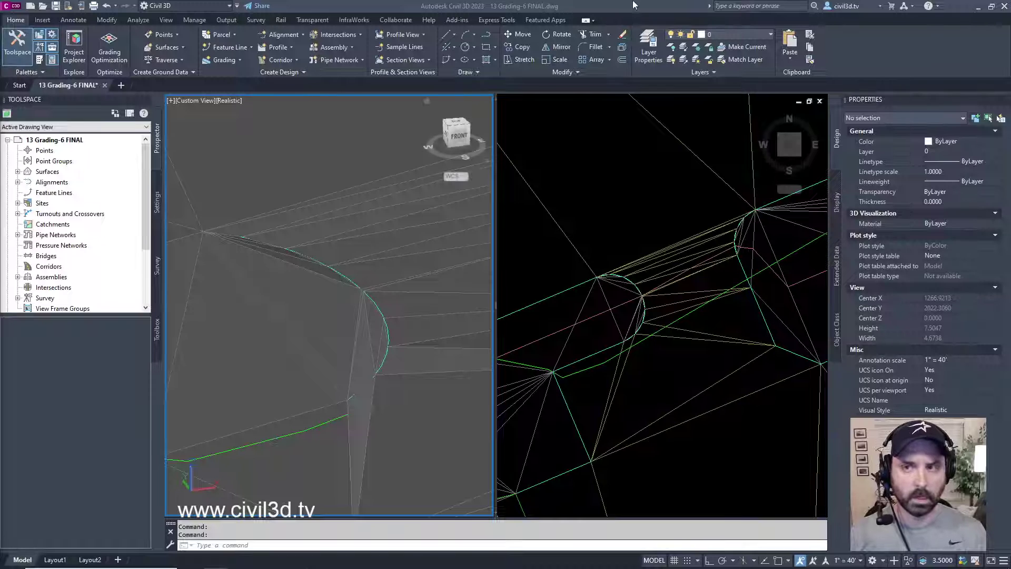
- Check the notch arcs against the surrounding pad in plan, and compare the faces between both arcs in 3D
click(635, 208)
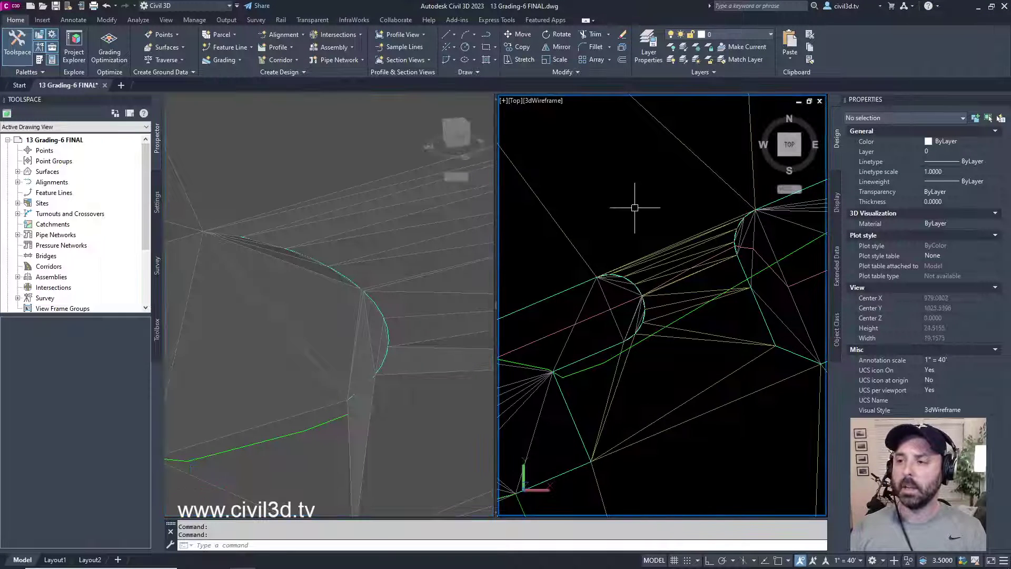
mouse_move(634, 208)
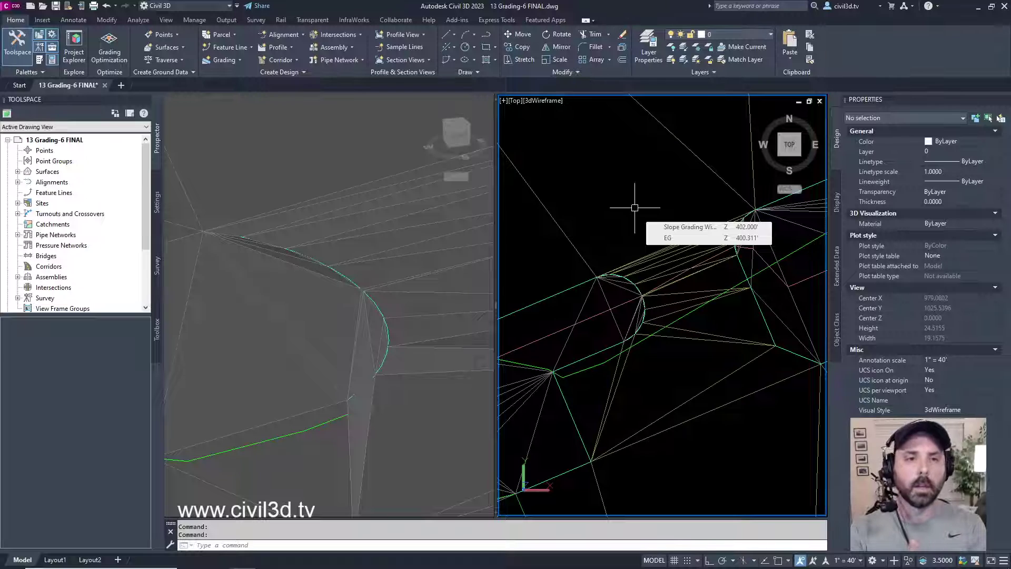
scroll(624, 208, down, 5)
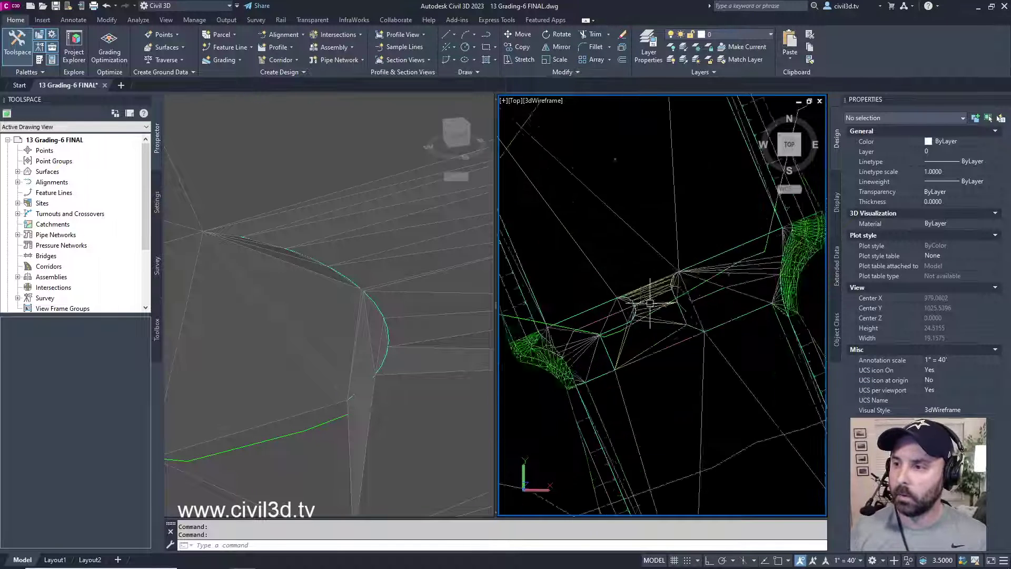
middle_drag(652, 313, 659, 290)
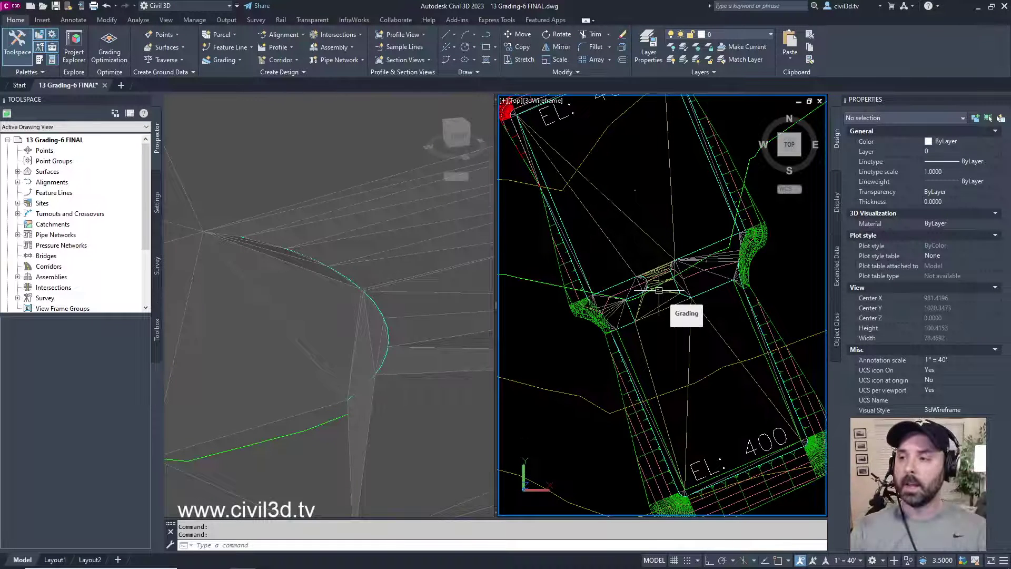
scroll(659, 290, up, 4)
middle_drag(658, 289, 664, 307)
scroll(658, 302, up, 5)
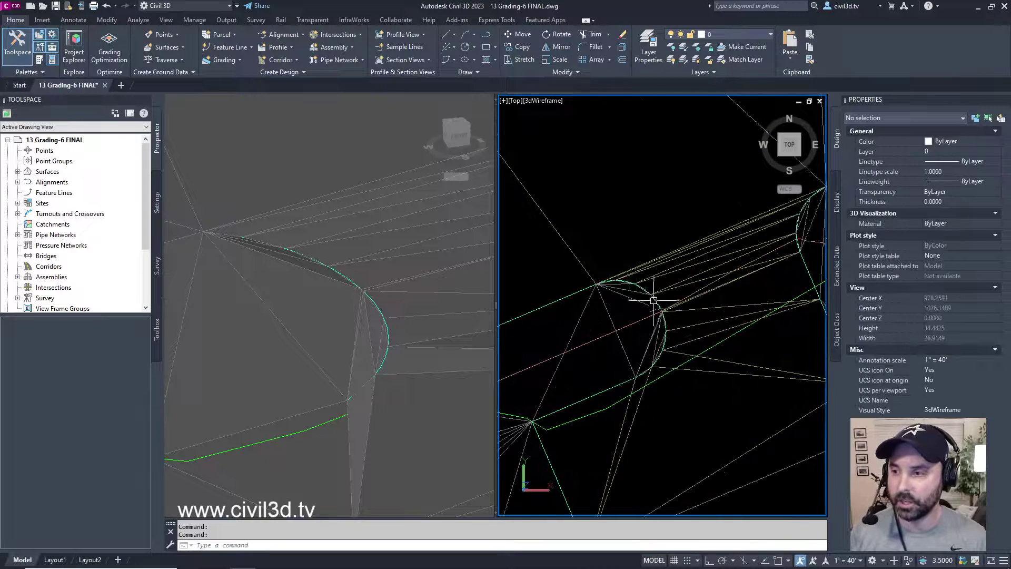
mouse_move(649, 292)
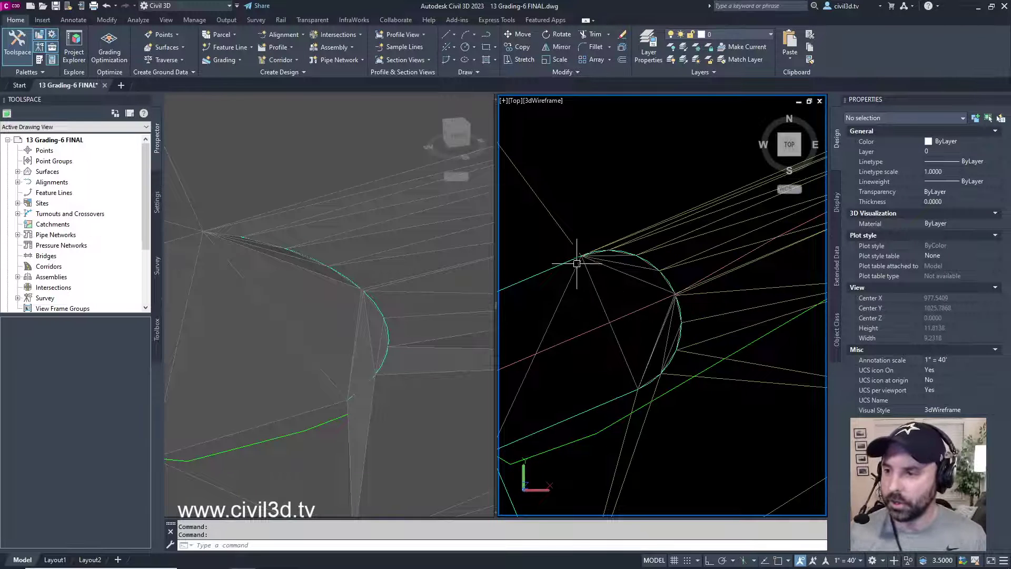
middle_drag(700, 310, 690, 366)
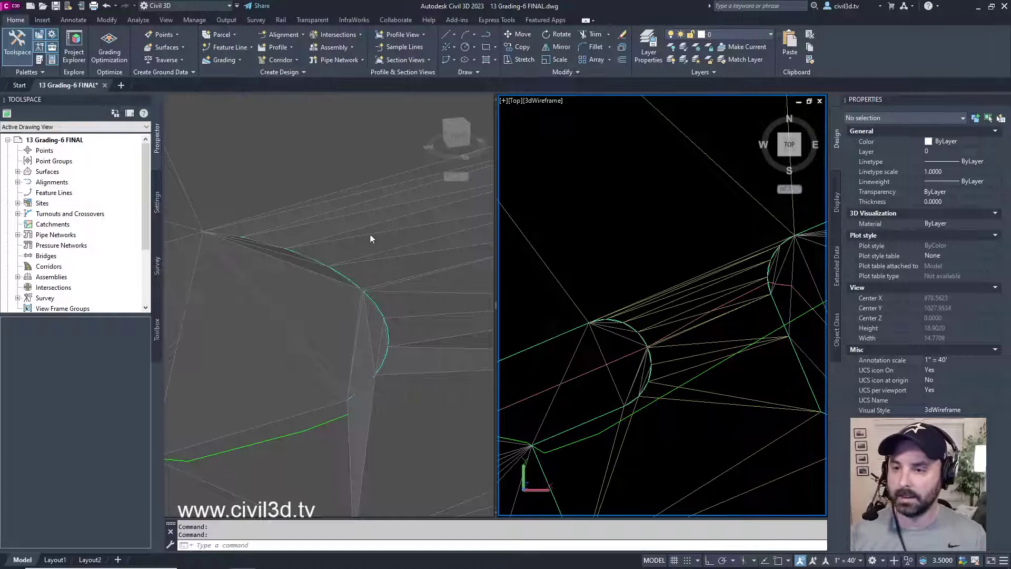
click(355, 226)
scroll(342, 242, down, 4)
middle_drag(389, 237, 340, 302)
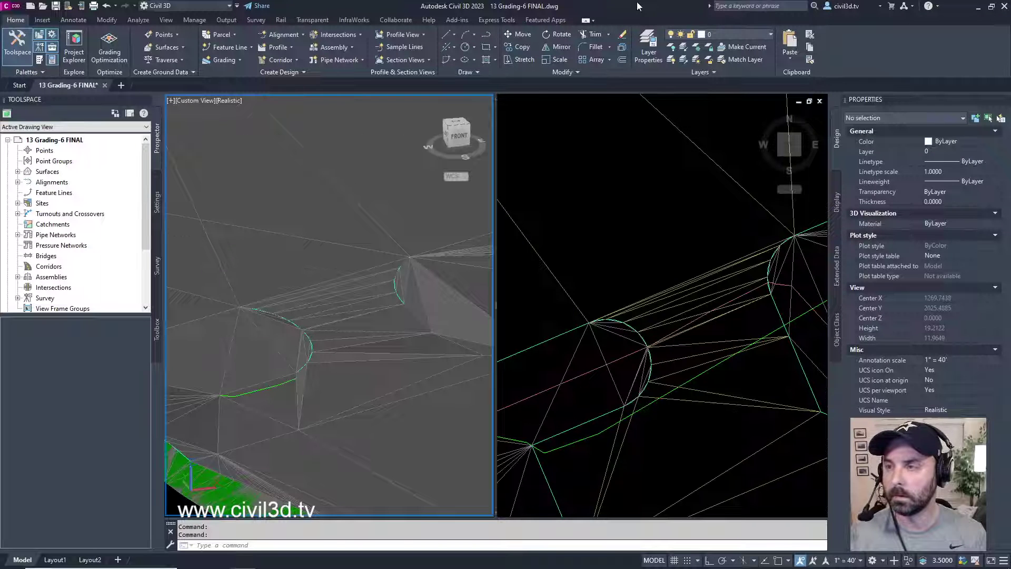
- Save the drawing under the new name 14 Grading-7 in the 0018 Civil 3D 2023 Grading Essentials folder
click(12, 6)
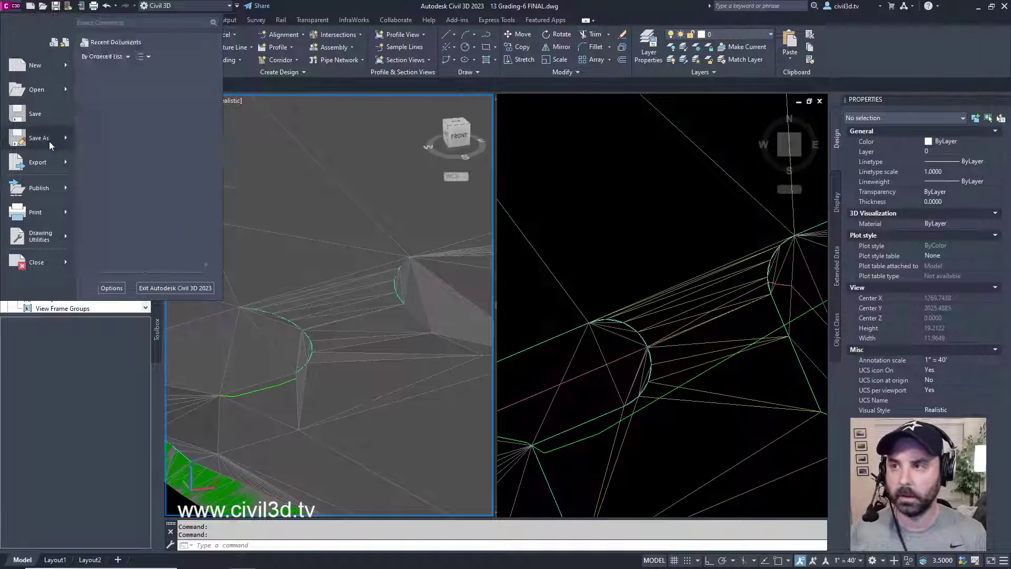
click(49, 142)
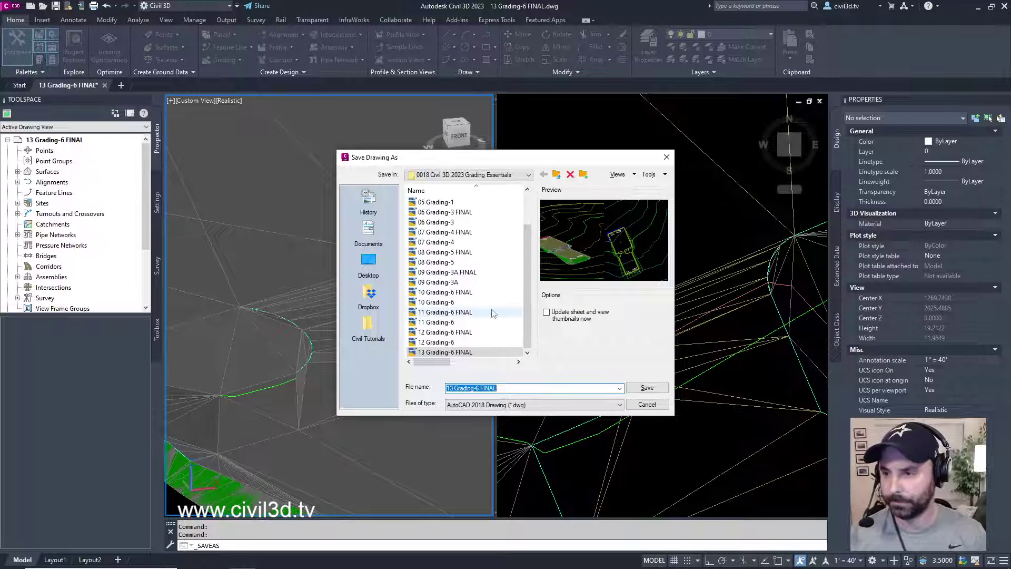
click(466, 387)
click(452, 388)
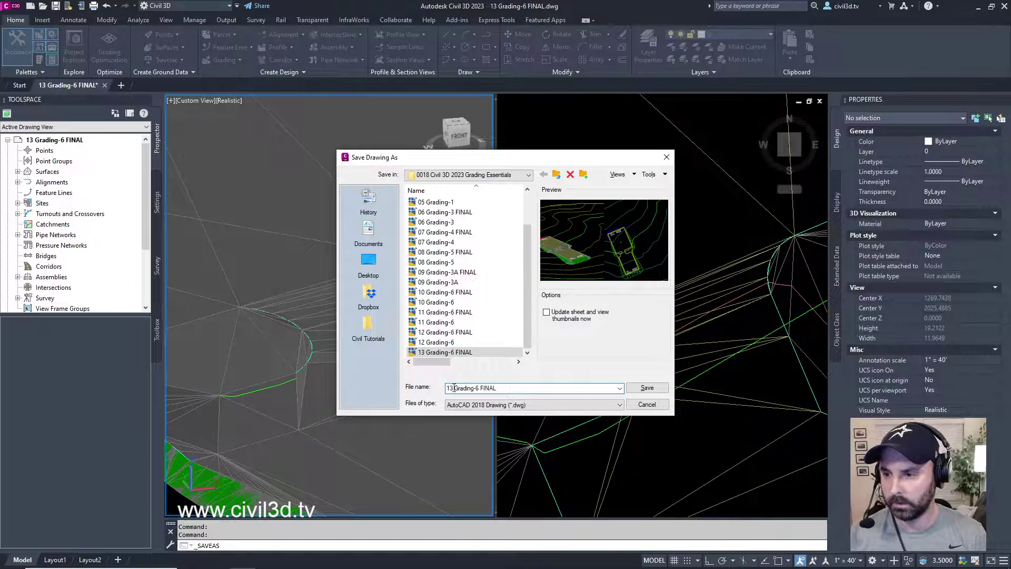
key(shift+Left)
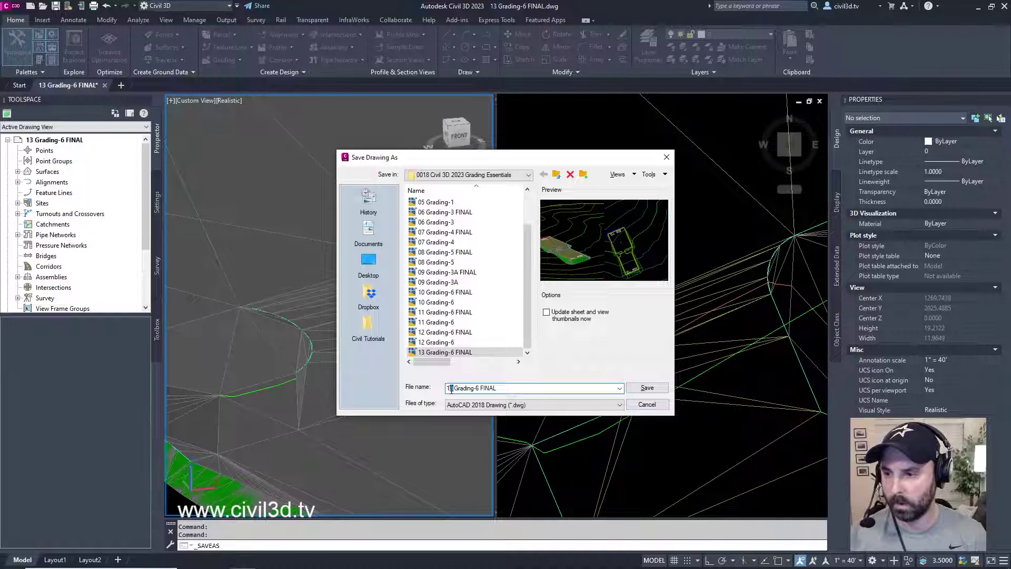
text(4)
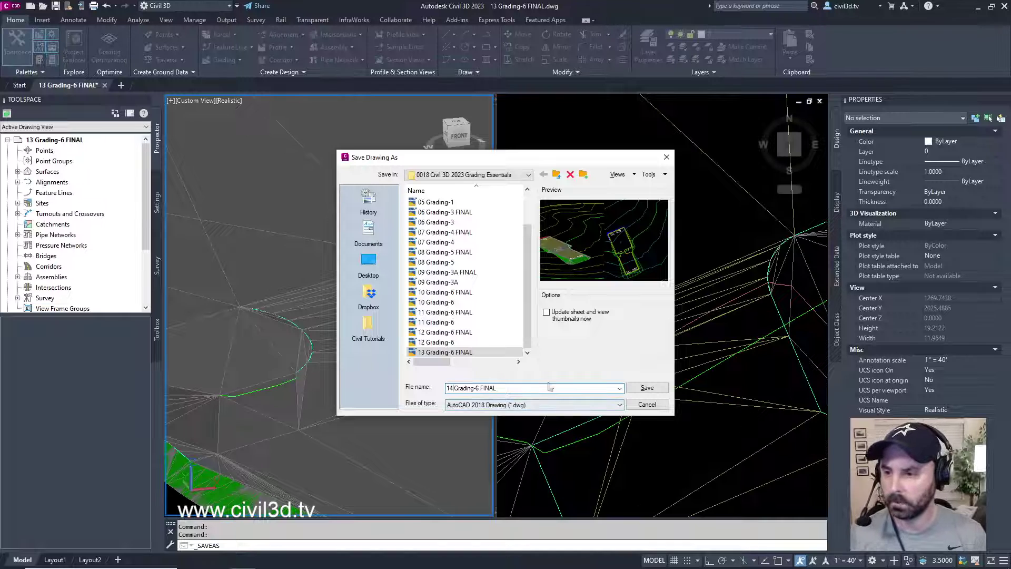
key(shift+Left)
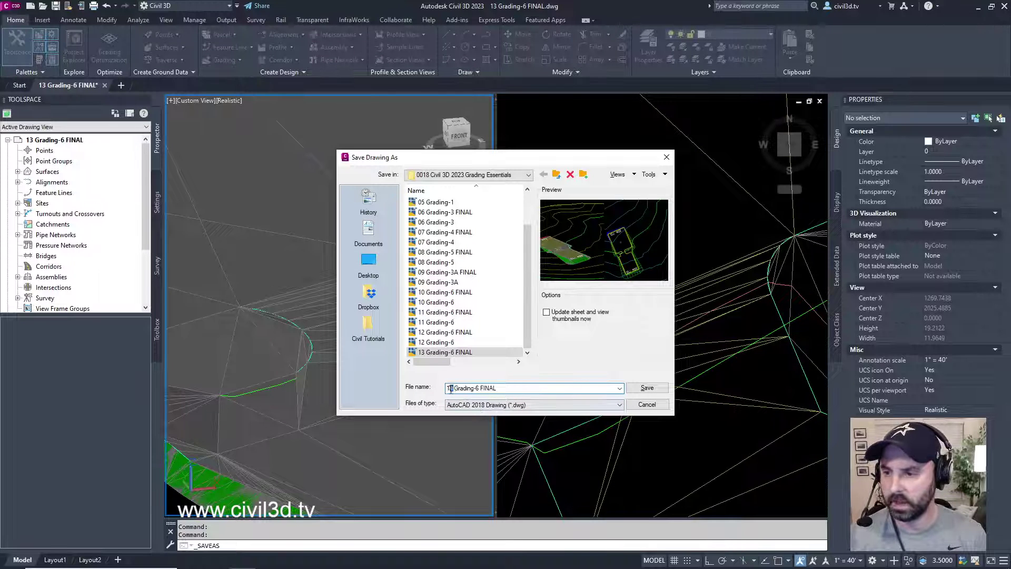
key(End)
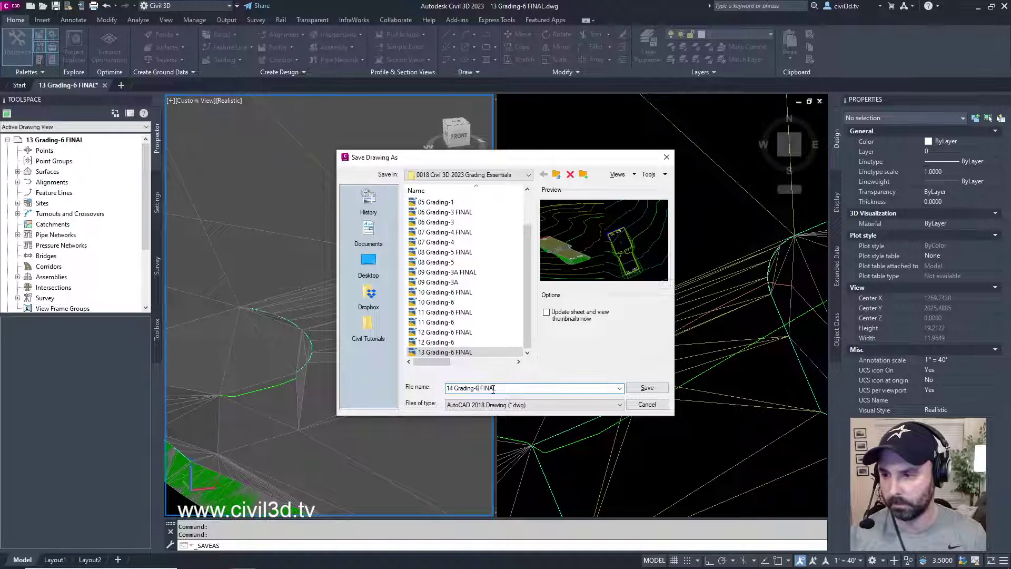
key(shift+Left)
key(shift+Left)
key(shift+Left)
key(shift+Left)
key(shift+Left)
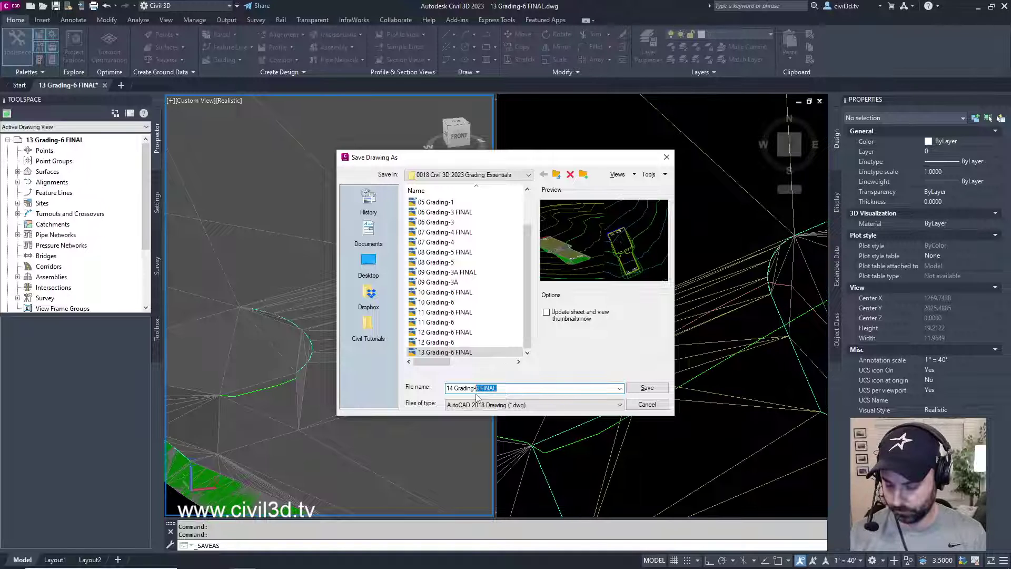
text(7)
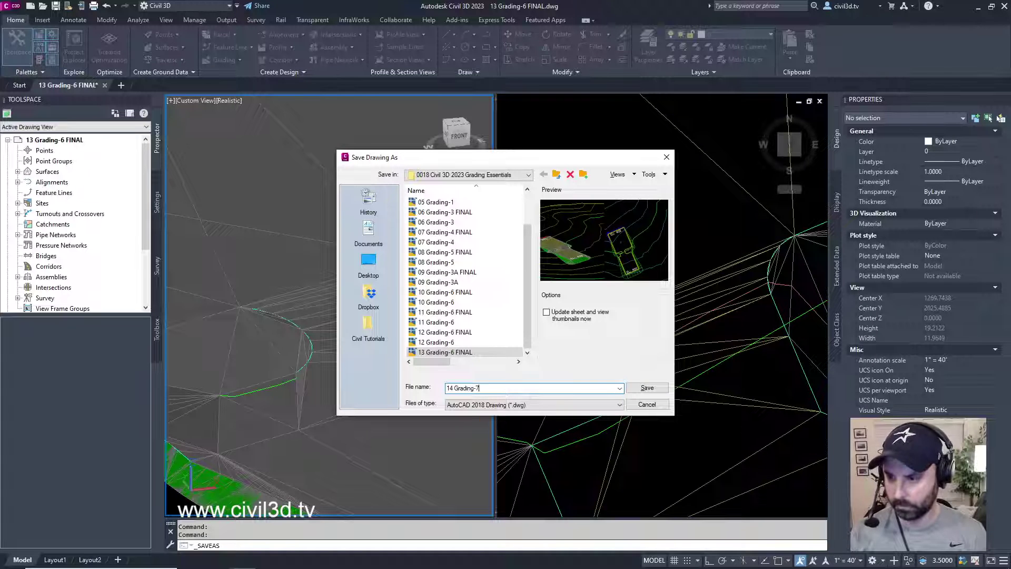
click(653, 389)
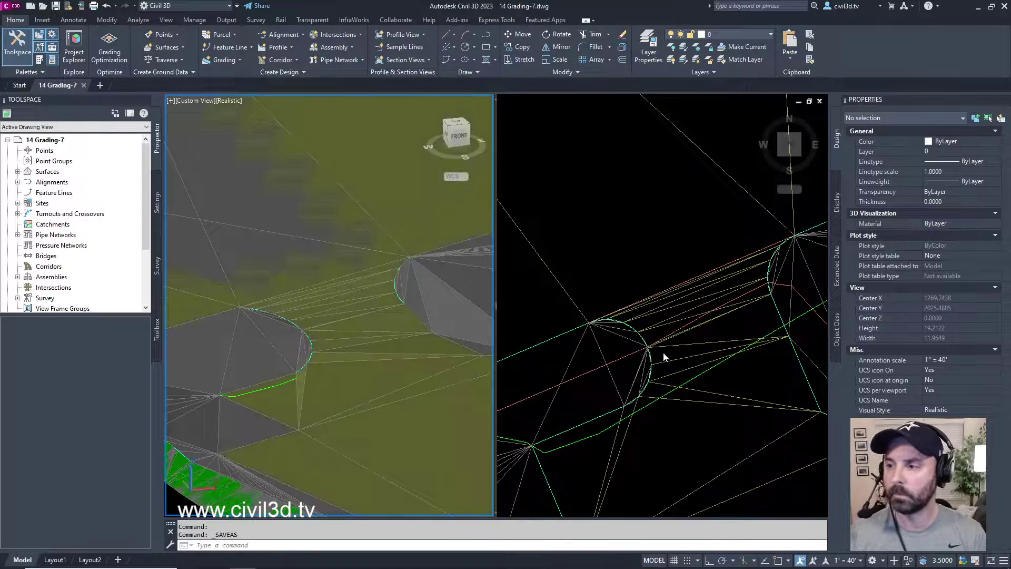
- Review the whole building pad in plan and the wider pad area around the notch in the 3D view
click(648, 226)
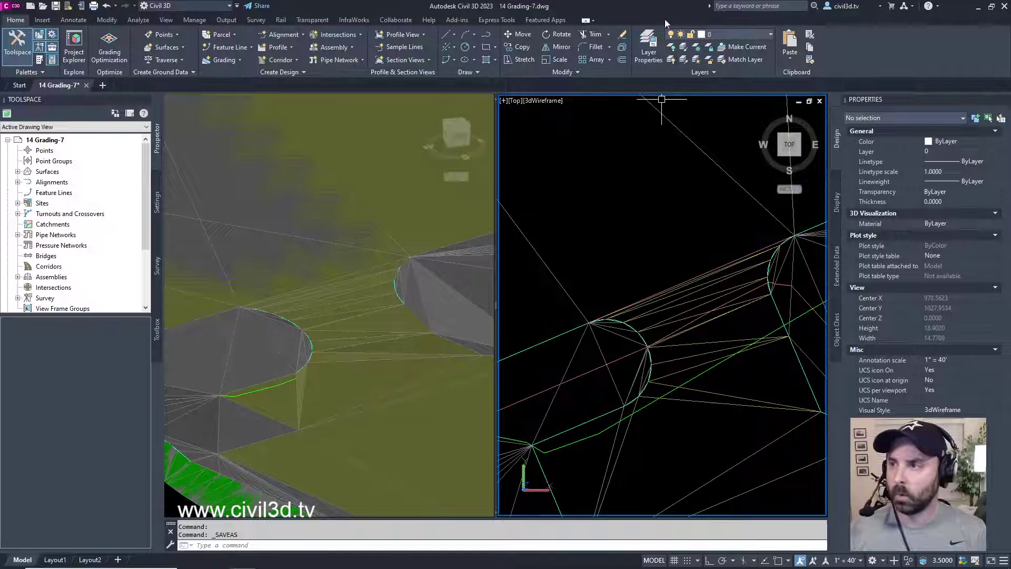
scroll(667, 294, down, 5)
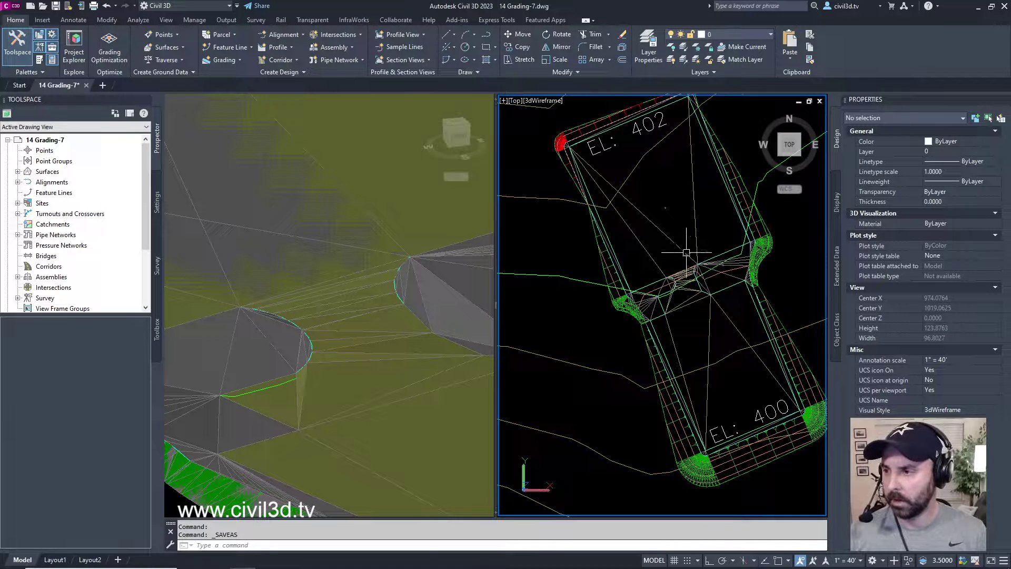
middle_drag(671, 285, 666, 293)
key(Escape)
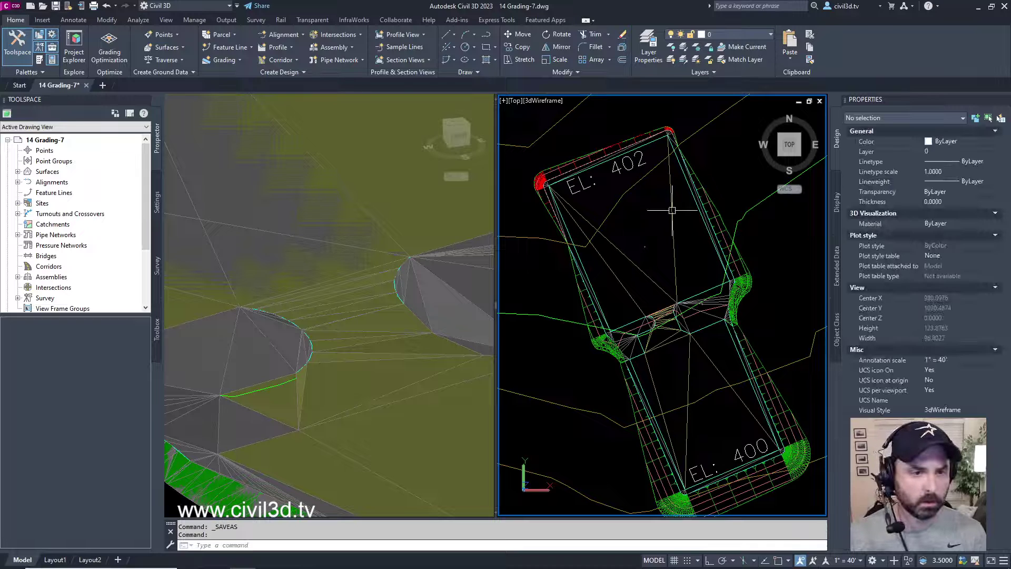
click(238, 282)
scroll(352, 255, down, 3)
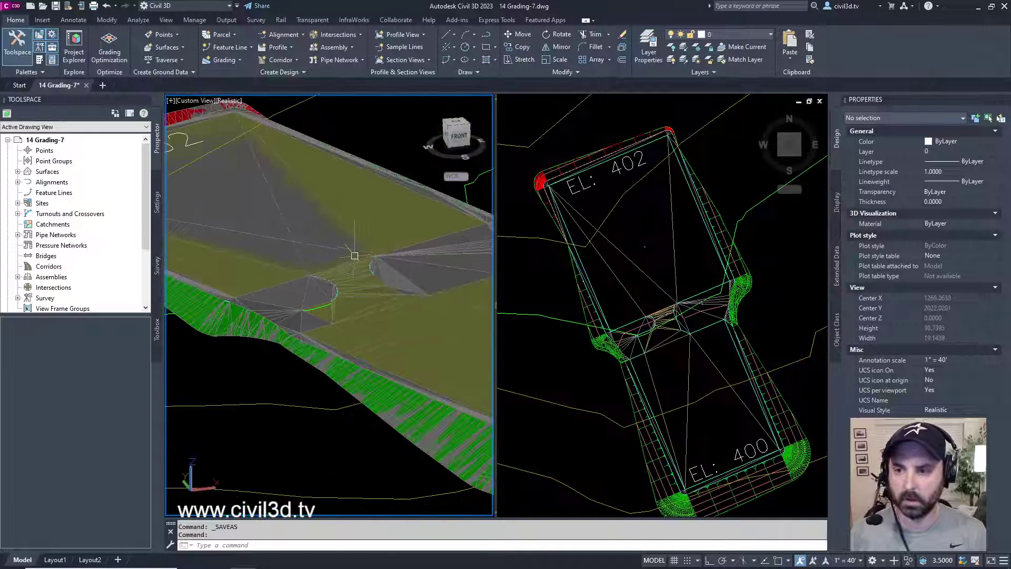
- Look over the whole building pad and the transition between the EL: 402 and EL: 400 areas in the 3D view
scroll(310, 337, down, 3)
shift+middle_drag(314, 348, 377, 336)
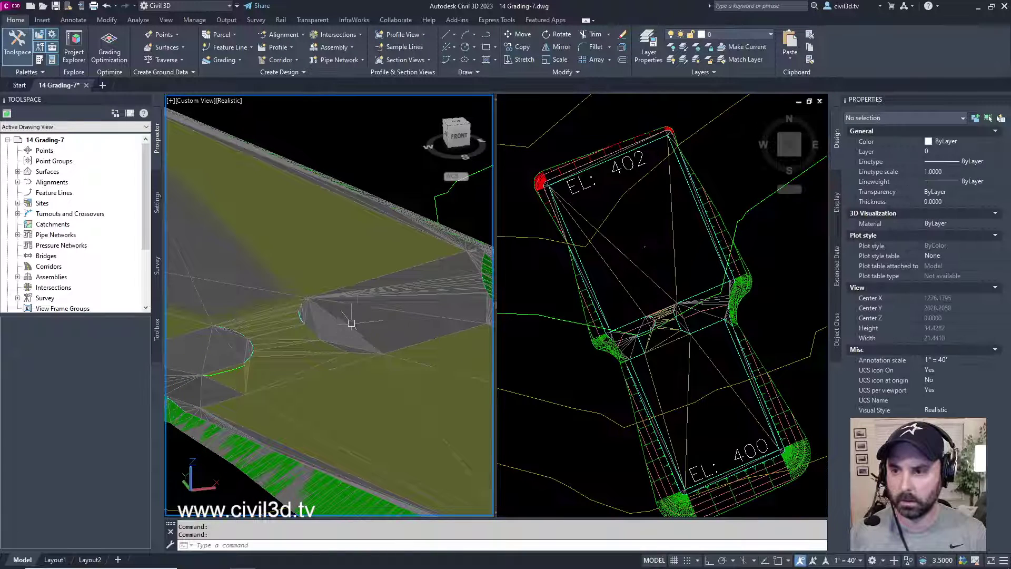
scroll(346, 314, down, 5)
middle_drag(346, 294, 376, 317)
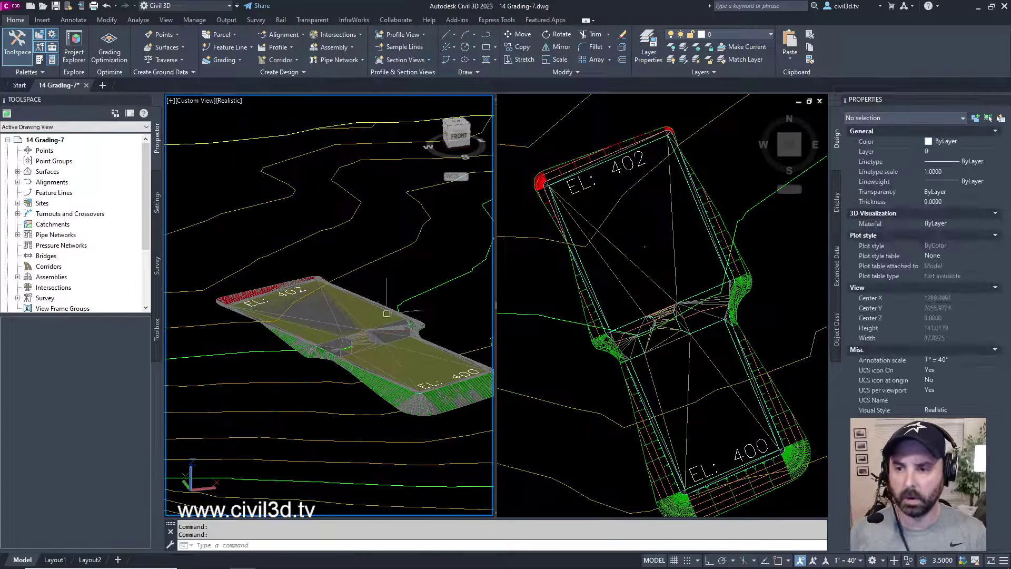
middle_drag(380, 363, 360, 357)
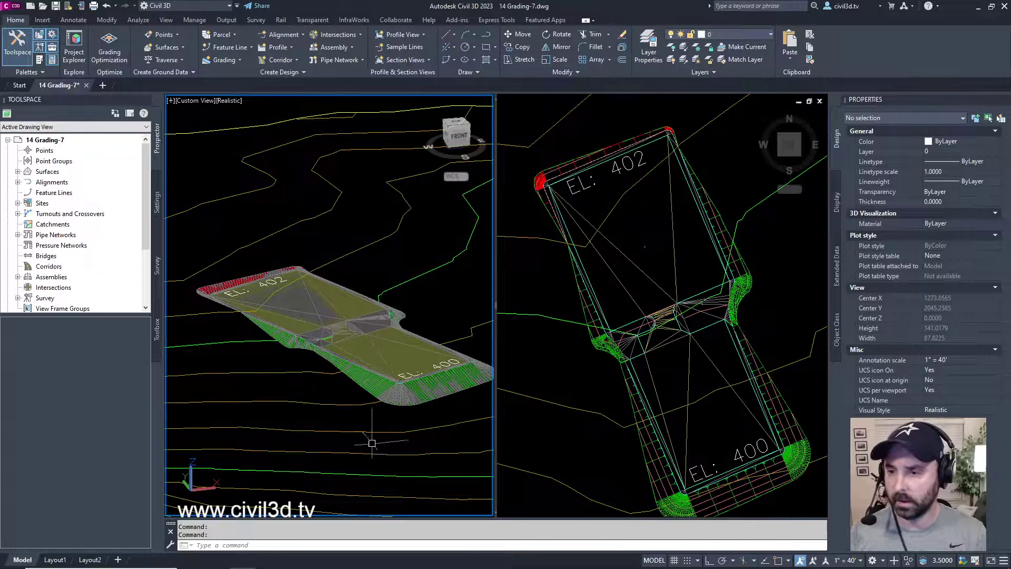
scroll(367, 366, up, 5)
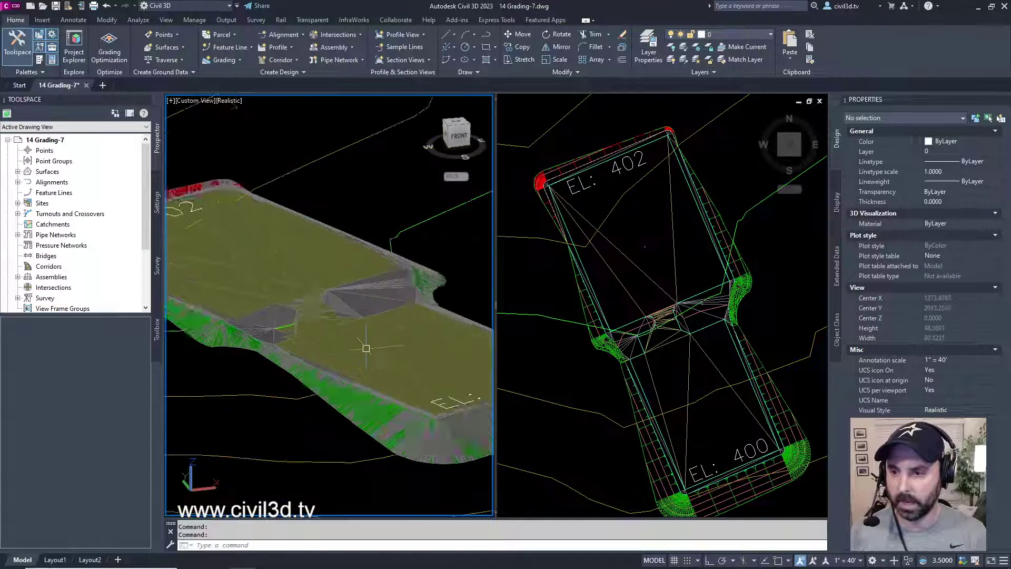
mouse_move(367, 366)
middle_down()
mouse_move(364, 344)
mouse_move(377, 363)
middle_up()
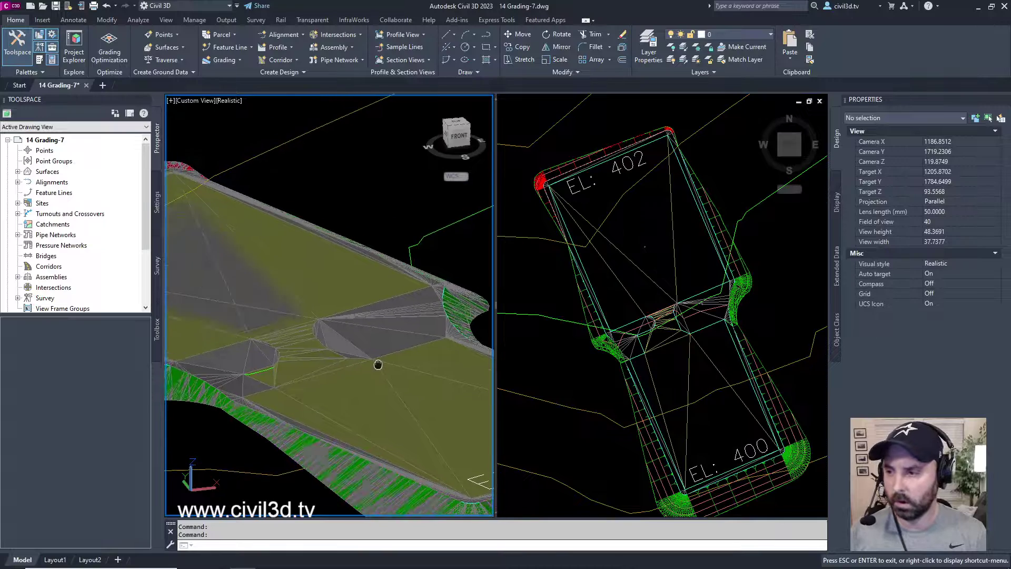
- Compare the triangulation between the upper and lower pads in plan with the sloped faces beside the notch in 3D
click(762, 340)
scroll(735, 321, up, 3)
middle_drag(679, 354, 741, 318)
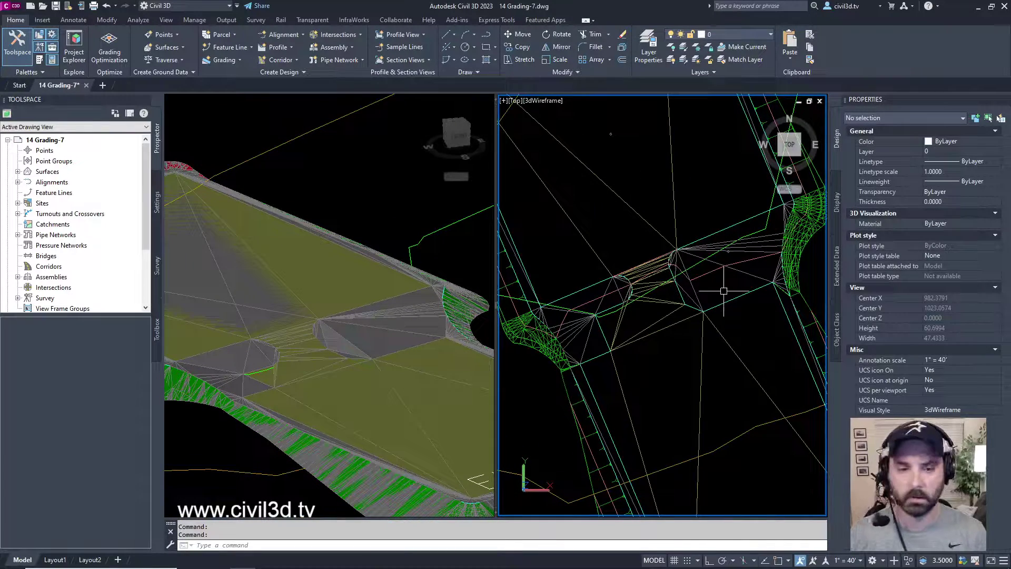
mouse_move(723, 291)
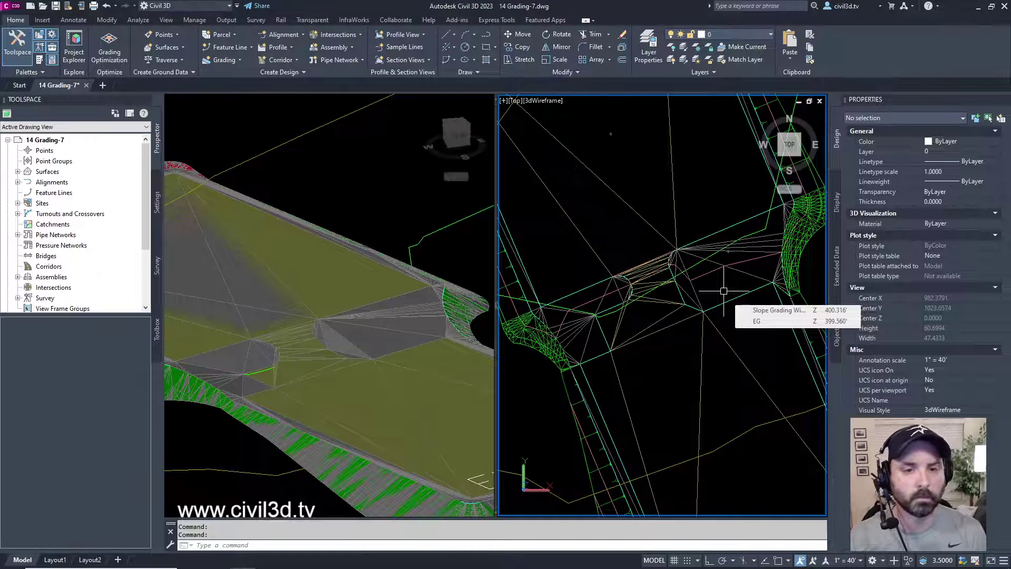
middle_drag(723, 291, 698, 313)
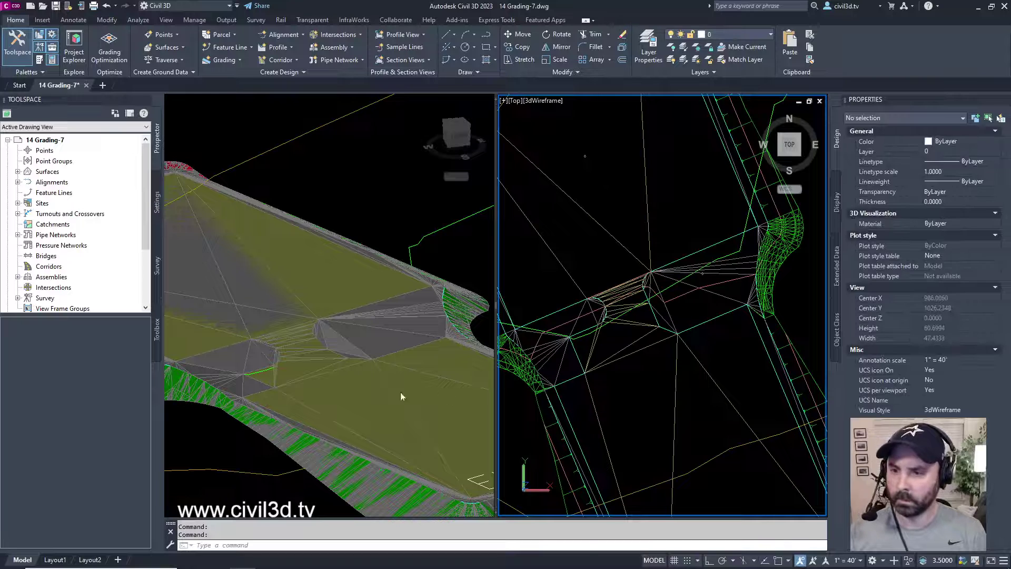
click(402, 220)
scroll(337, 369, up, 4)
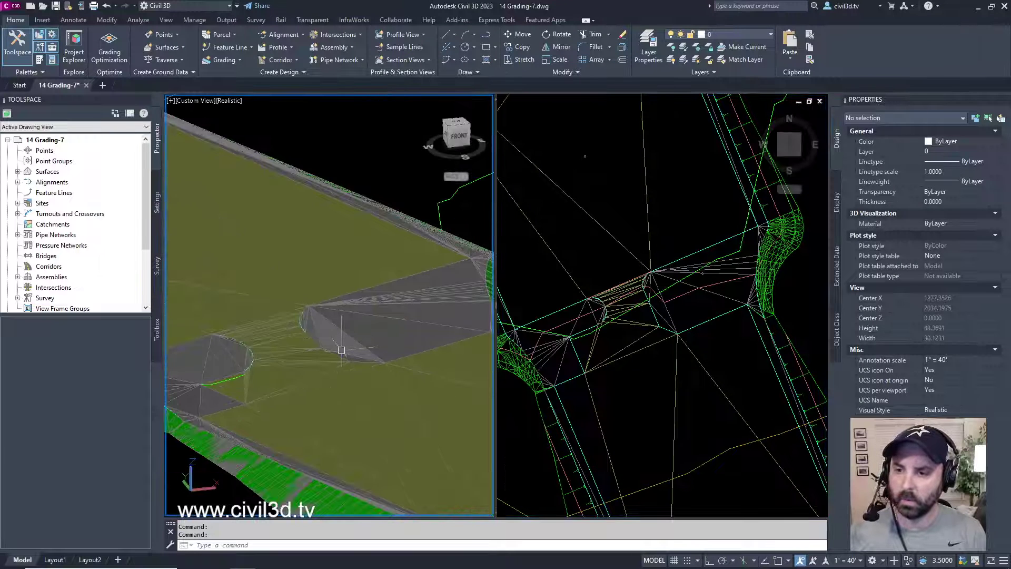
shift+middle_drag(342, 350, 271, 361)
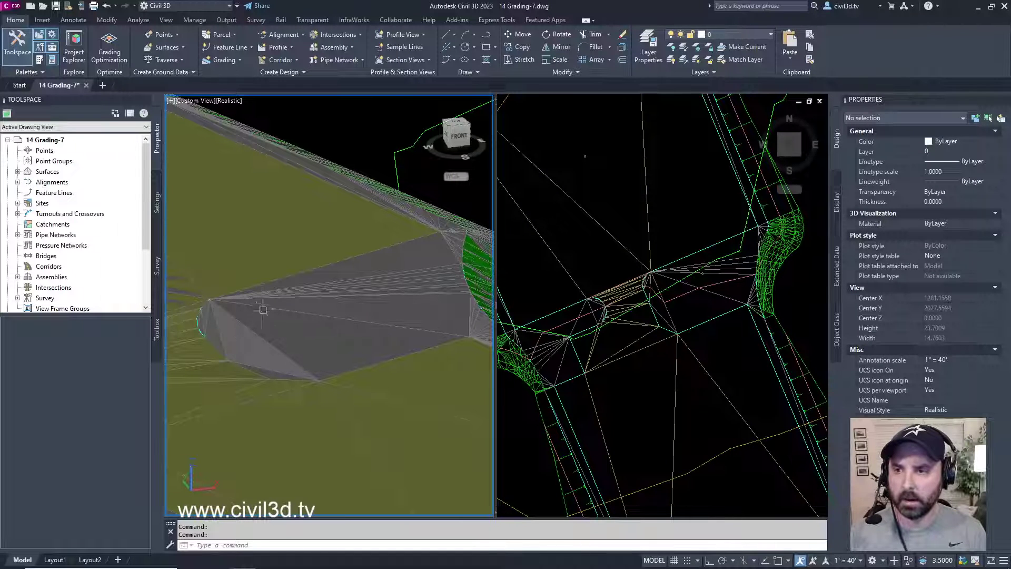
- Examine the sloped faces between the notch arc and the pad's outer edge from several low angles using Free Orbit
right_click(282, 209)
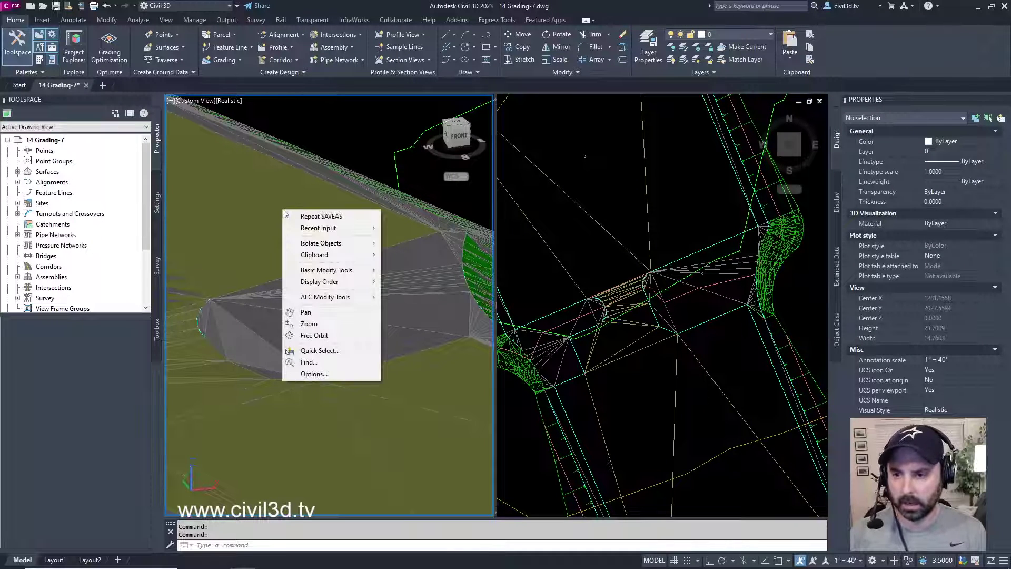
click(337, 336)
drag(273, 401, 206, 330)
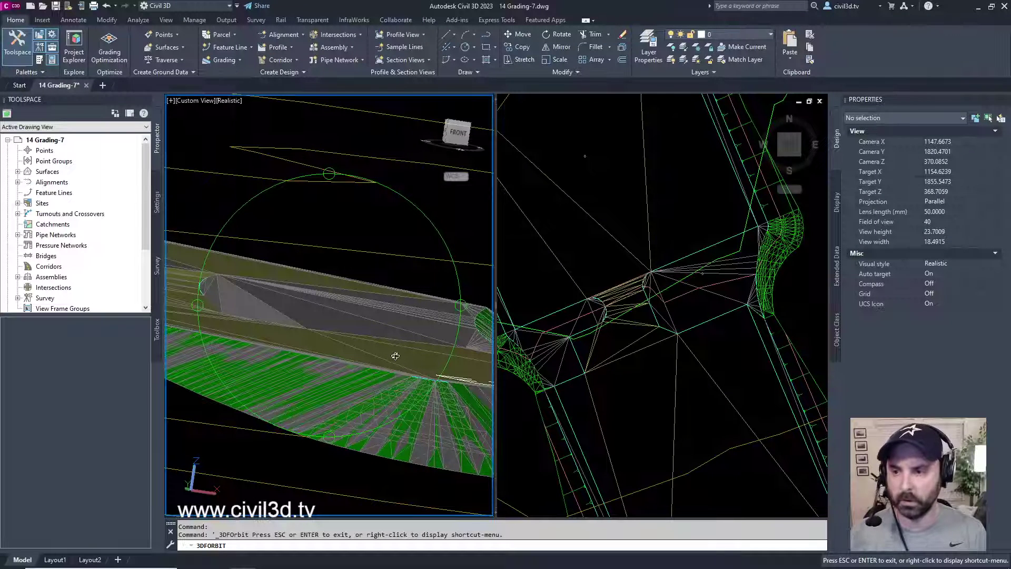
drag(454, 314, 350, 328)
middle_drag(243, 313, 360, 336)
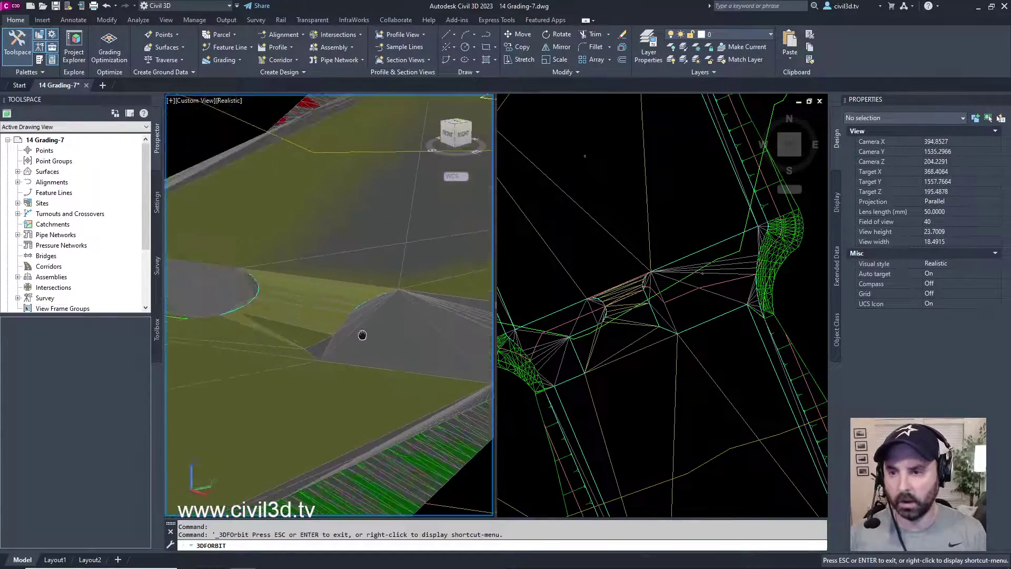
scroll(344, 335, up, 4)
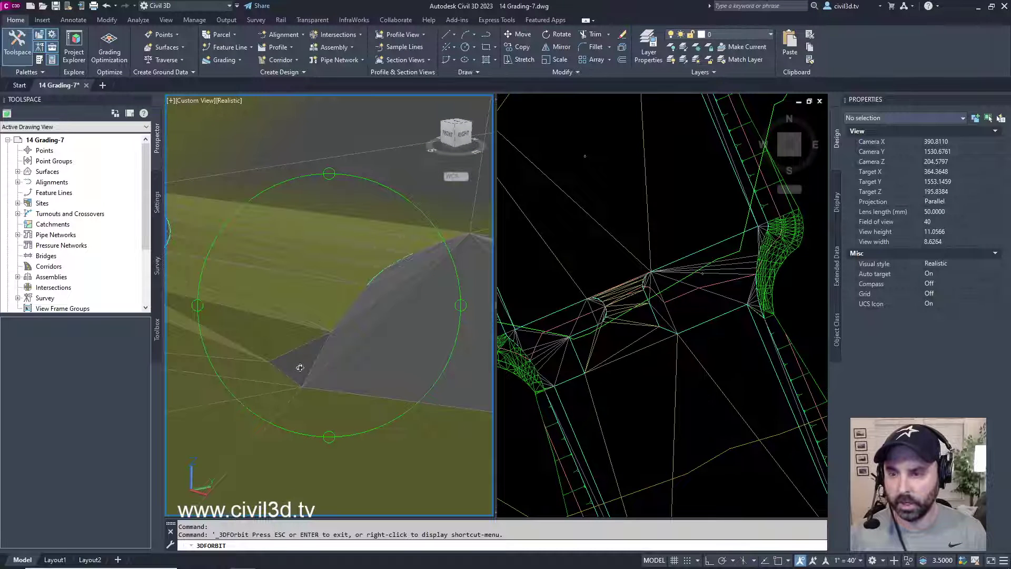
scroll(338, 347, down, 1)
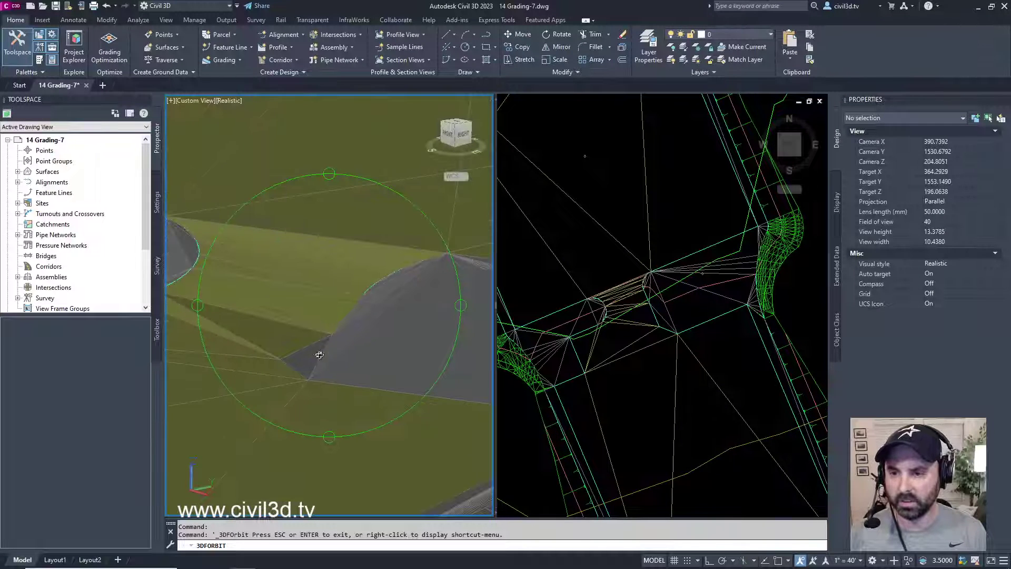
middle_drag(319, 354, 373, 323)
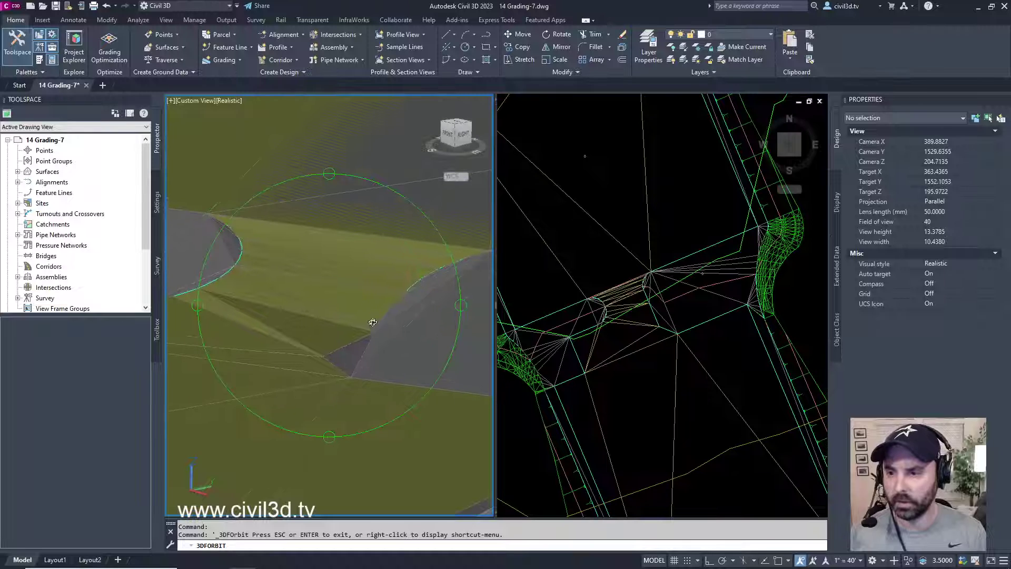
scroll(367, 333, down, 1)
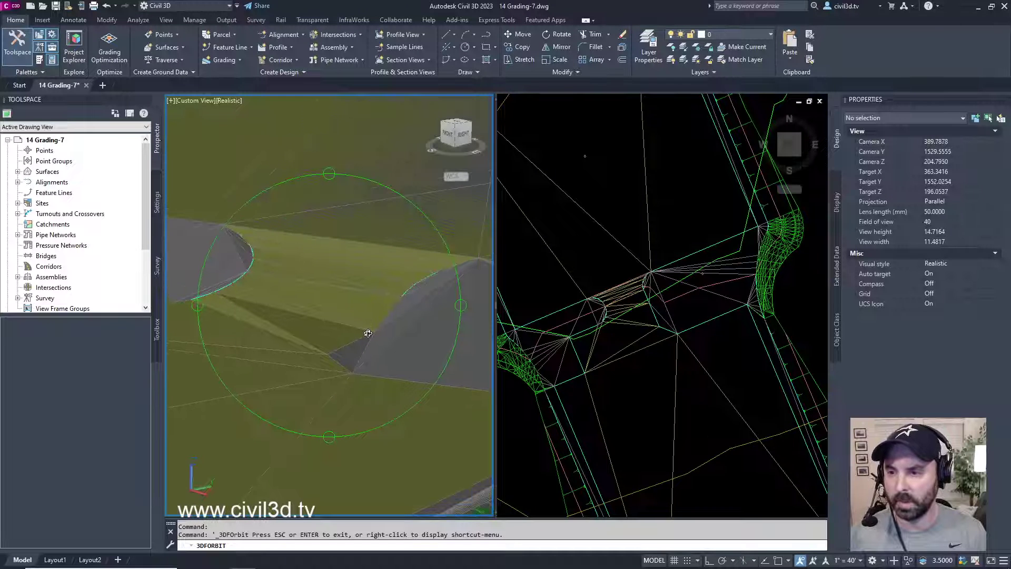
middle_drag(408, 333, 344, 355)
scroll(342, 331, down, 6)
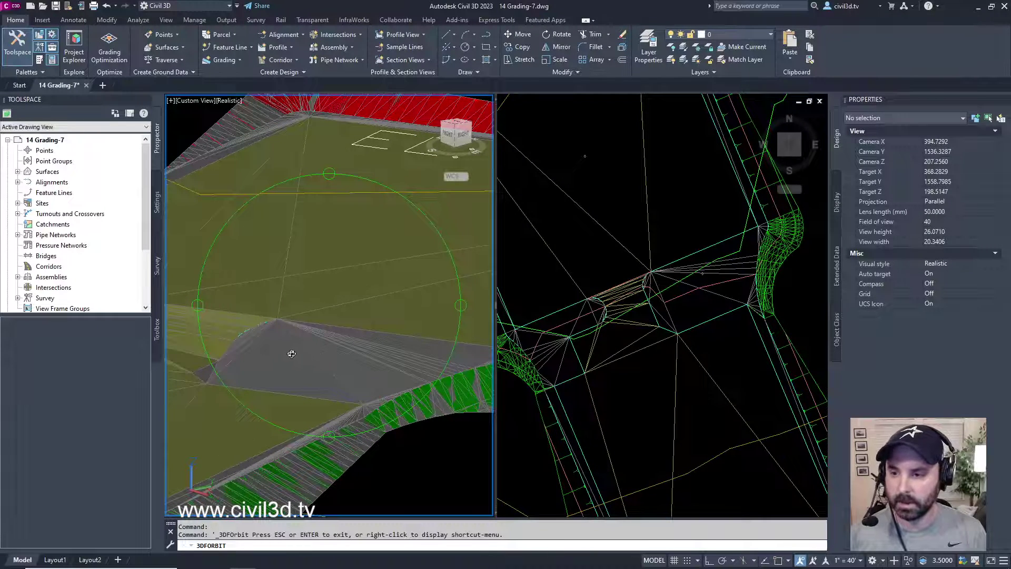
drag(392, 375, 358, 320)
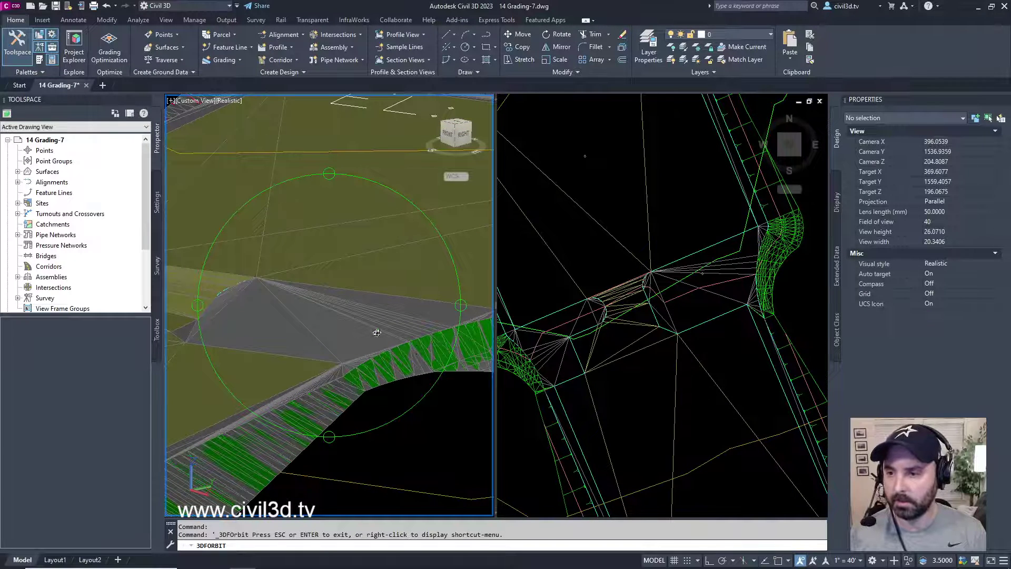
drag(324, 323, 280, 351)
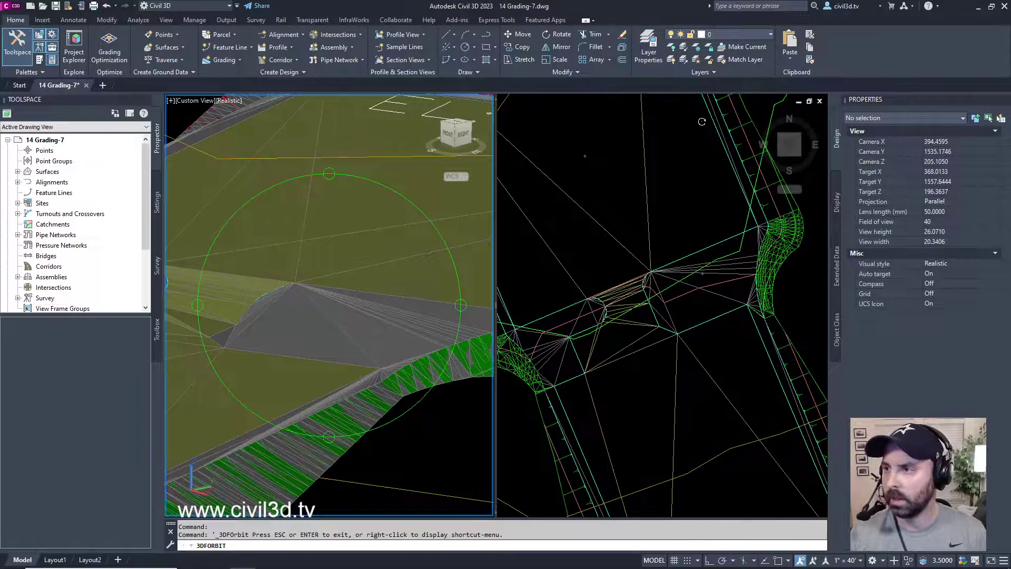
- Turn on the C-TOPO-FEAT-CROSS layer and end the Free Orbit command
click(770, 35)
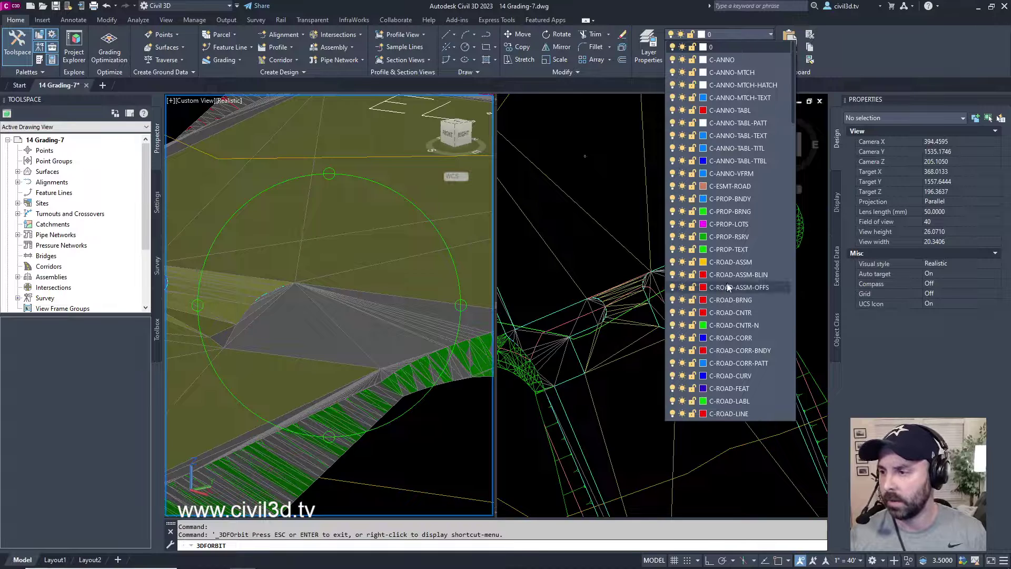
scroll(738, 283, down, 12)
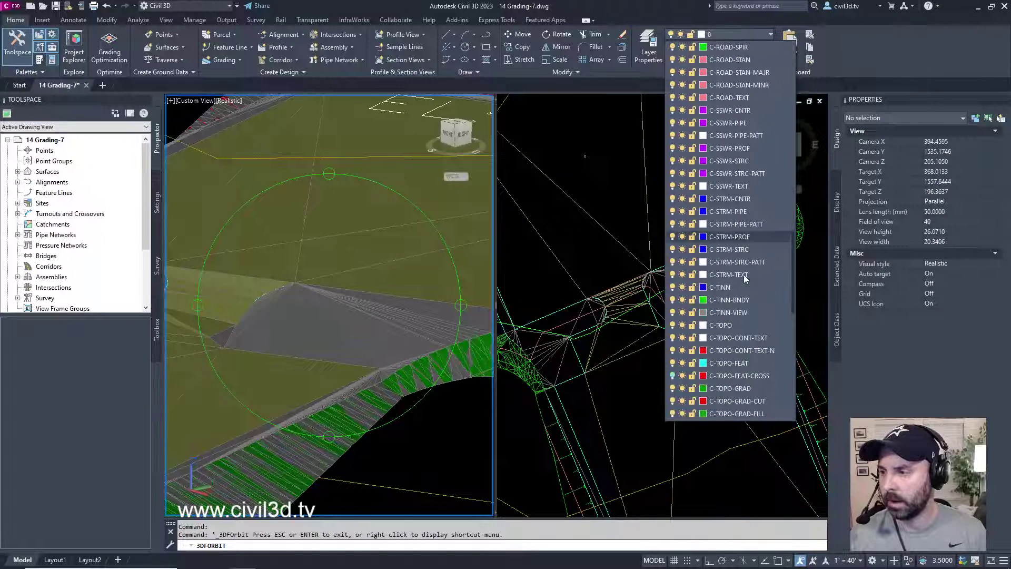
scroll(742, 279, down, 4)
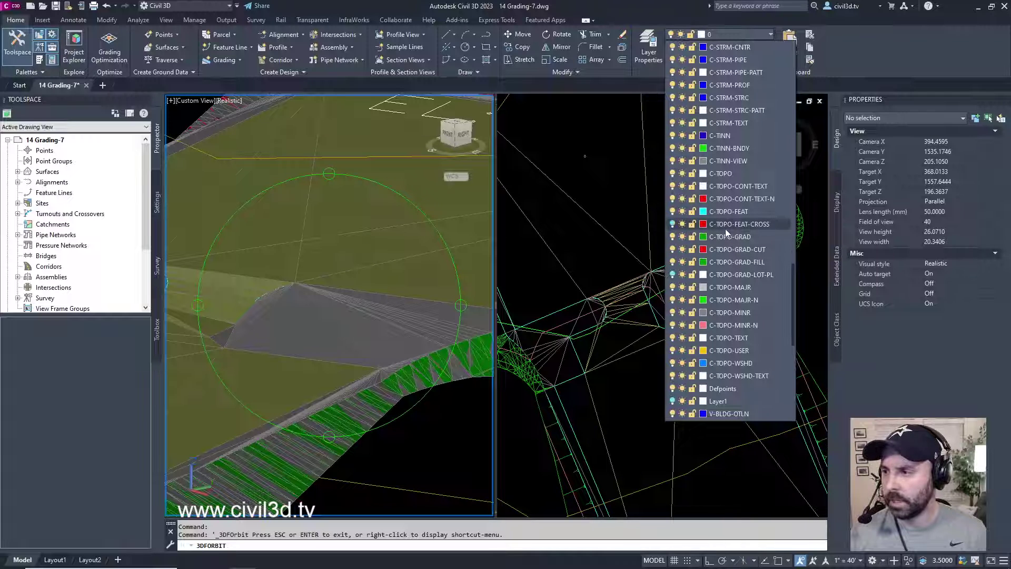
click(673, 224)
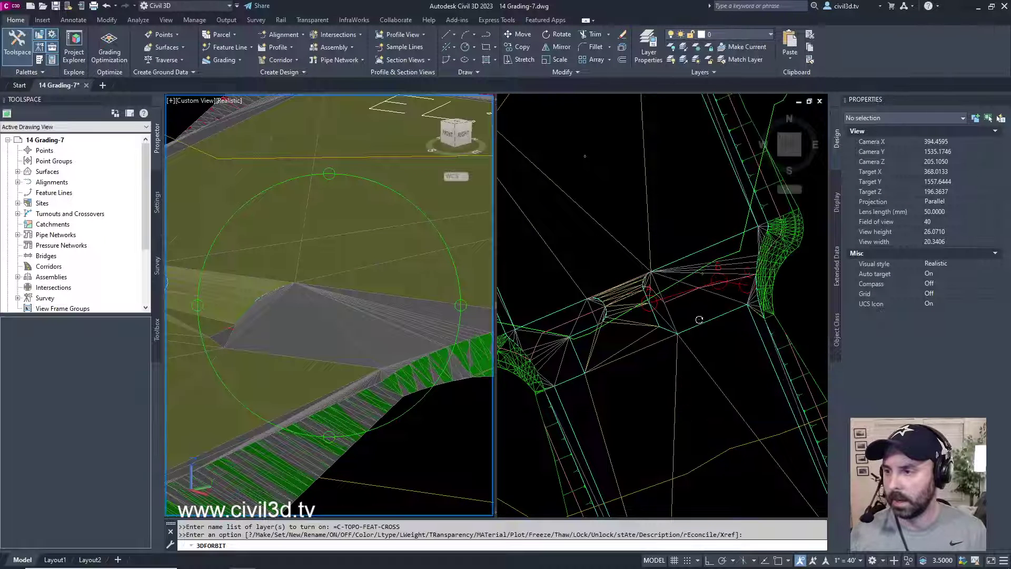
right_click(286, 279)
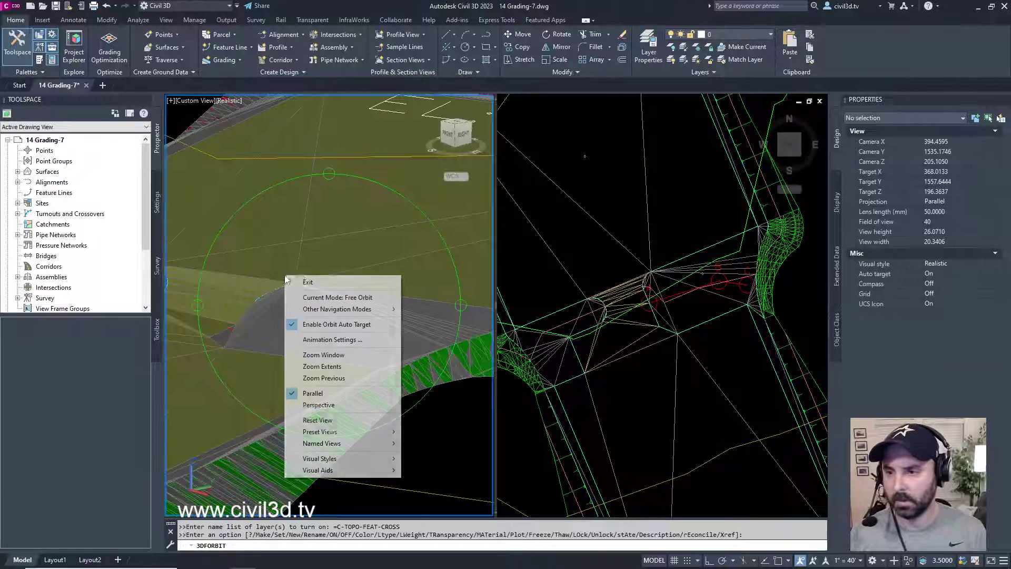
click(307, 282)
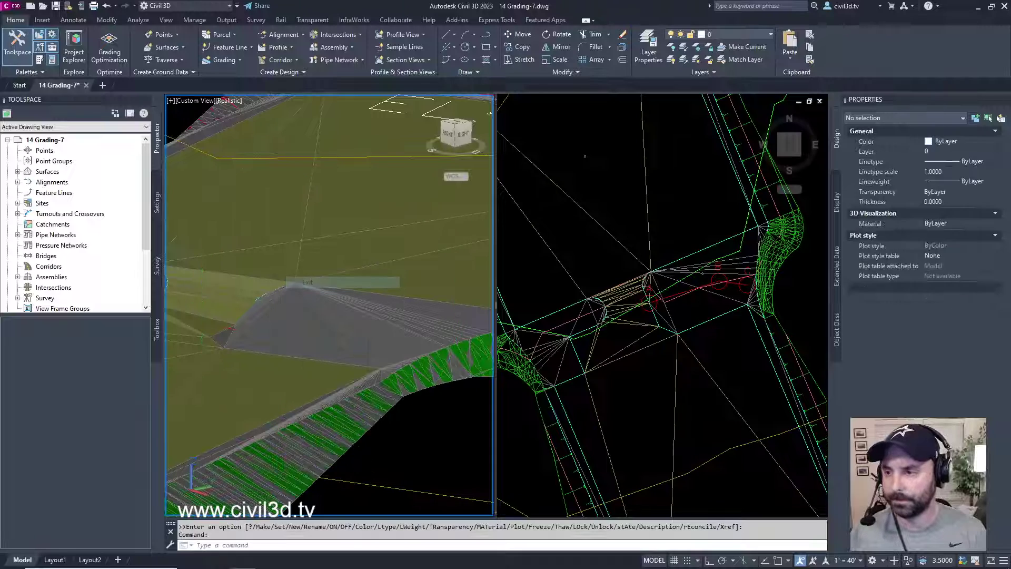
- Examine the red polyline through points A, B and C in plan, including its properties, and clear the selection
click(703, 218)
scroll(708, 304, up, 3)
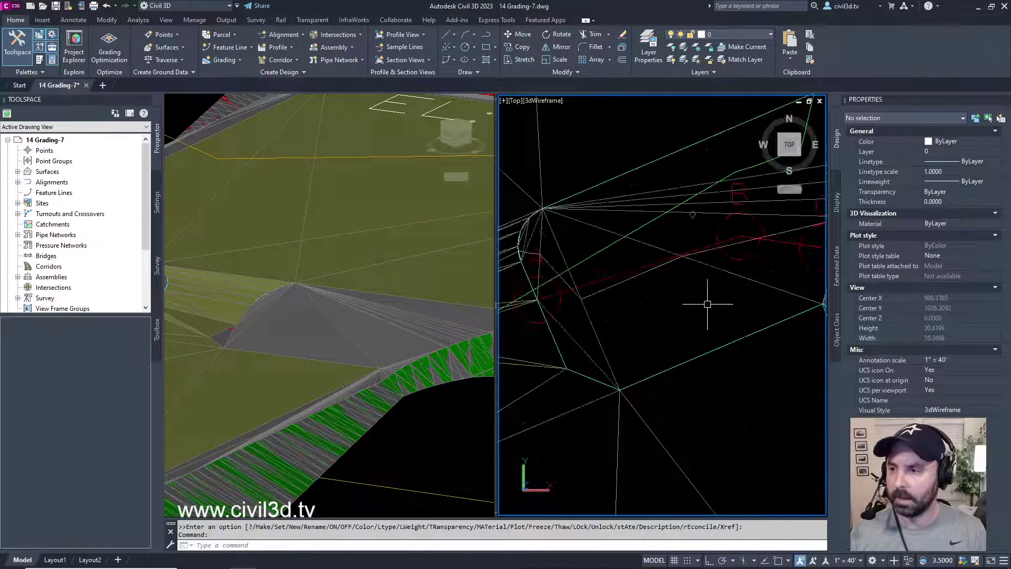
scroll(708, 303, down, 2)
middle_drag(715, 299, 676, 323)
key(Escape)
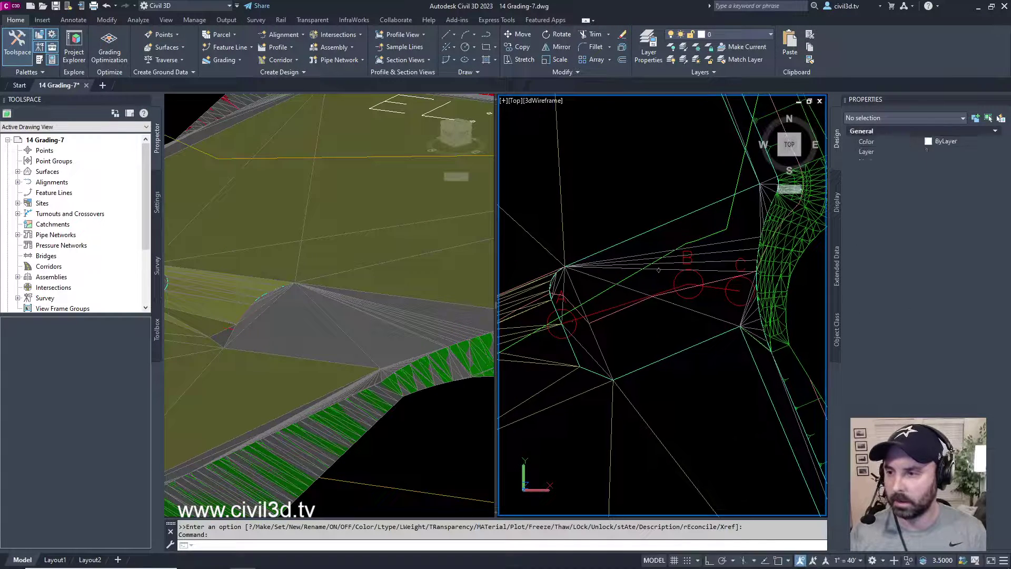
click(715, 288)
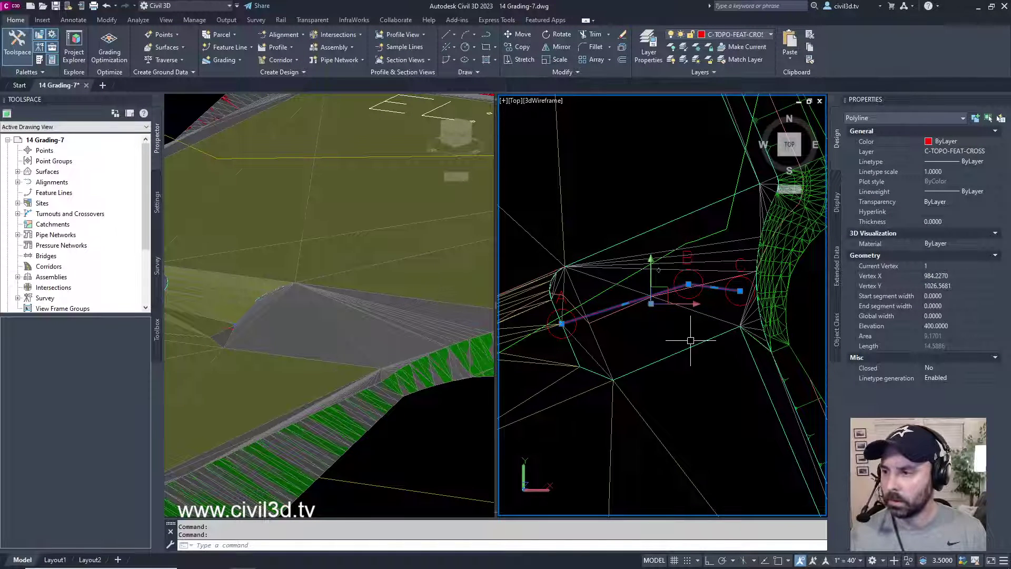
key(Escape)
key(Escape)
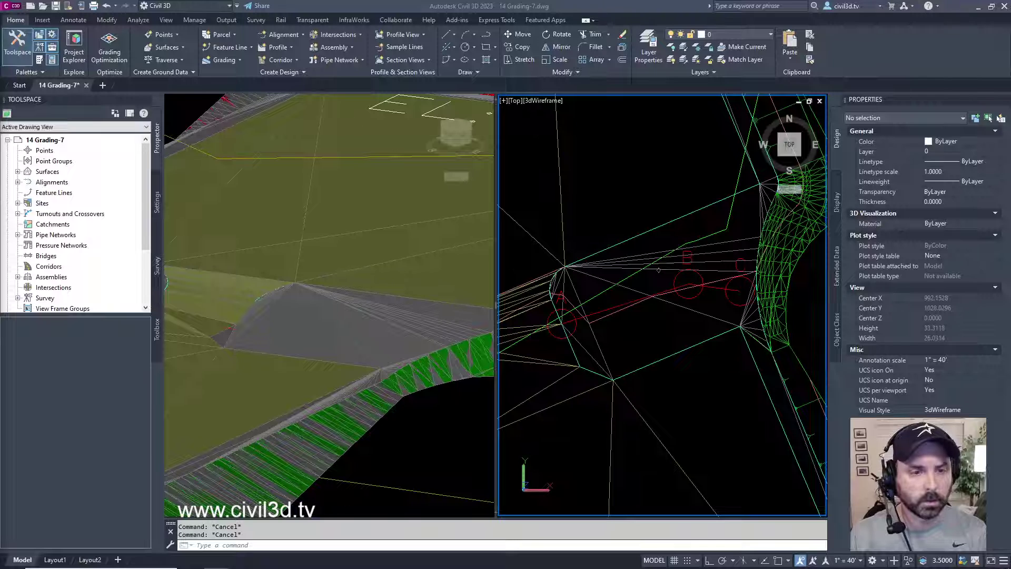
click(643, 214)
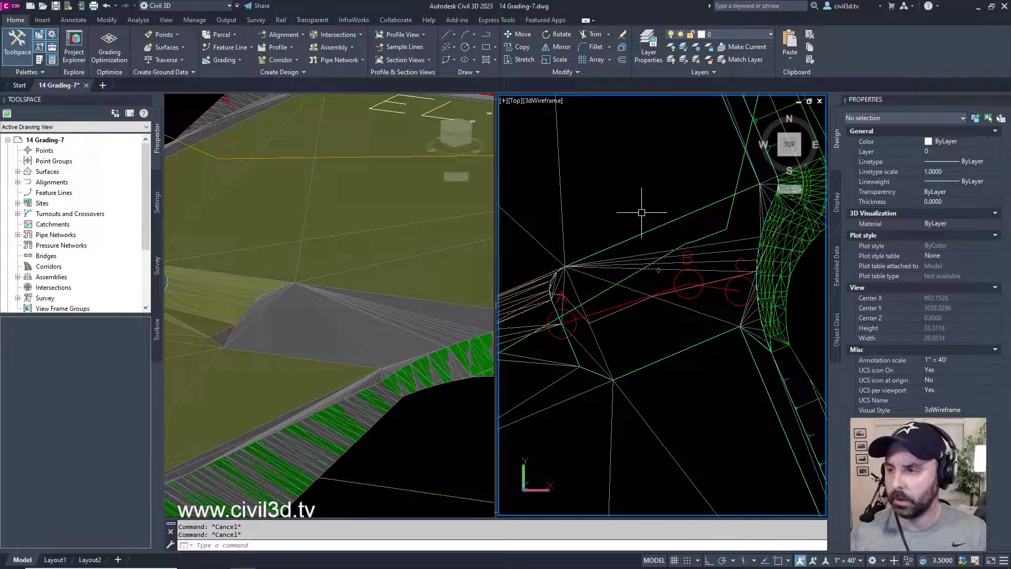
click(717, 289)
middle_drag(731, 308, 724, 310)
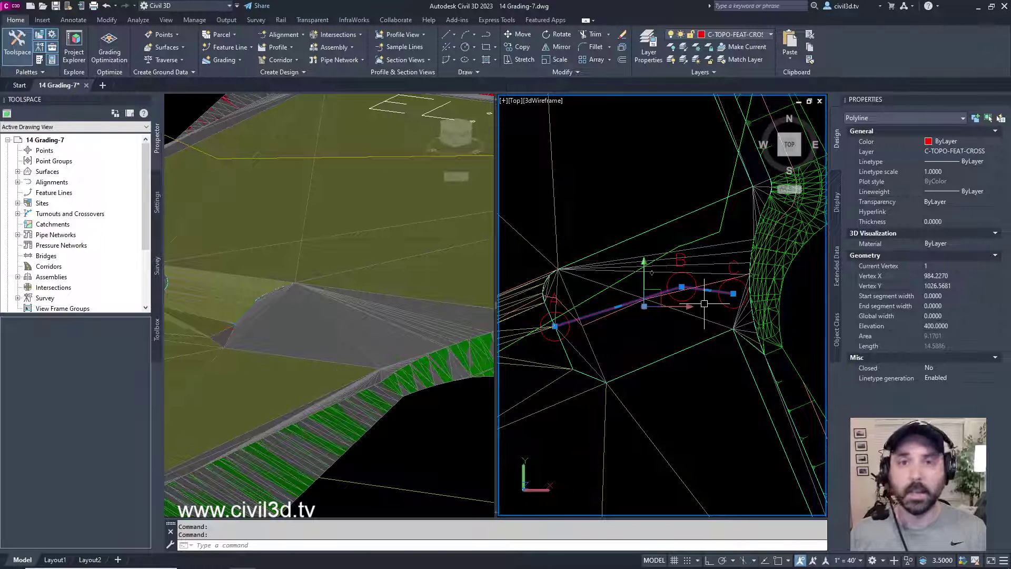
key(Escape)
key(Escape)
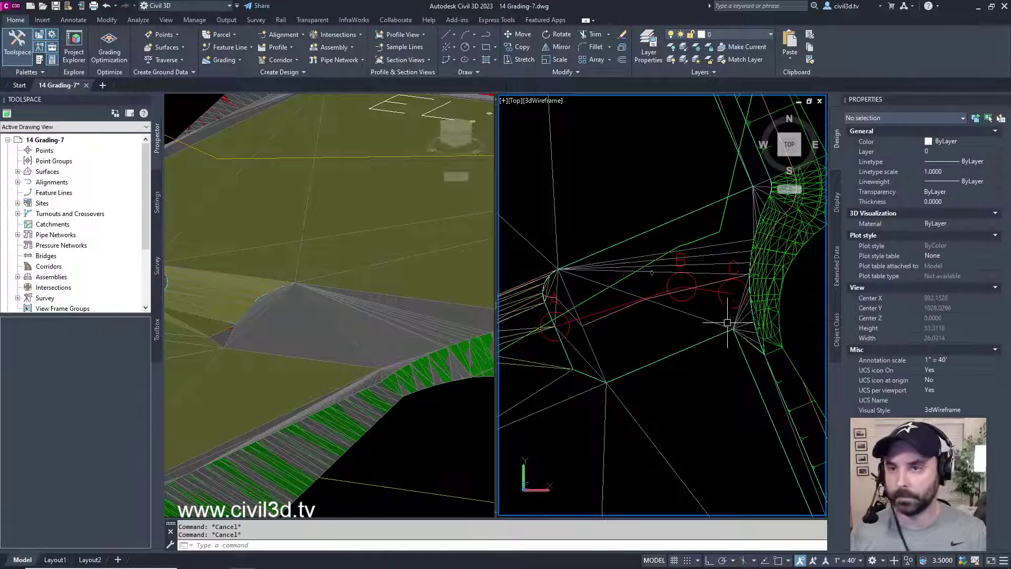
- Convert the A-B-C polyline into a feature line in the Grading - Building Pad site on C-TOPO-FEAT, erasing the original and assigning elevations
click(246, 49)
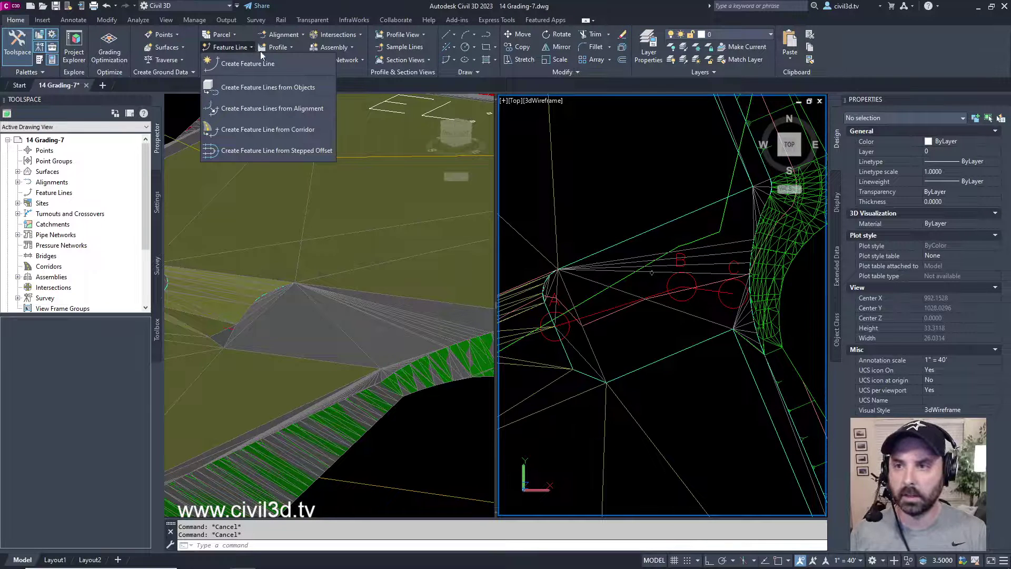
click(305, 88)
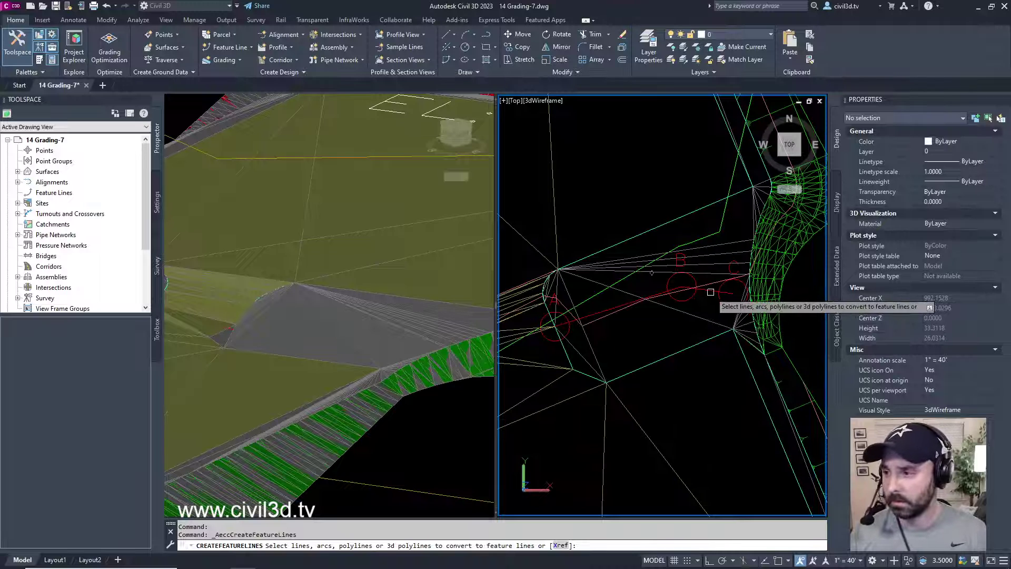
click(711, 291)
key(Return)
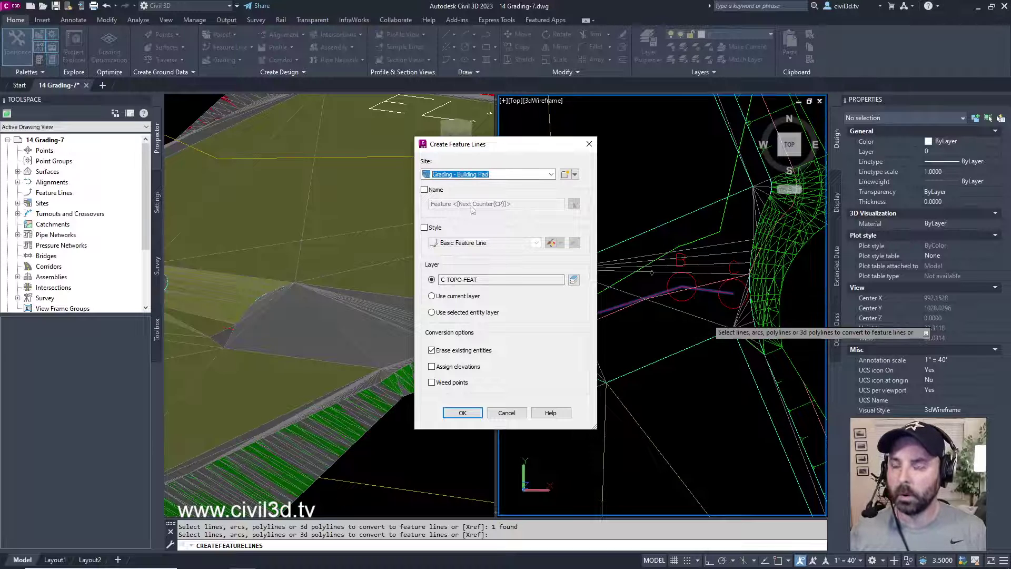
click(551, 174)
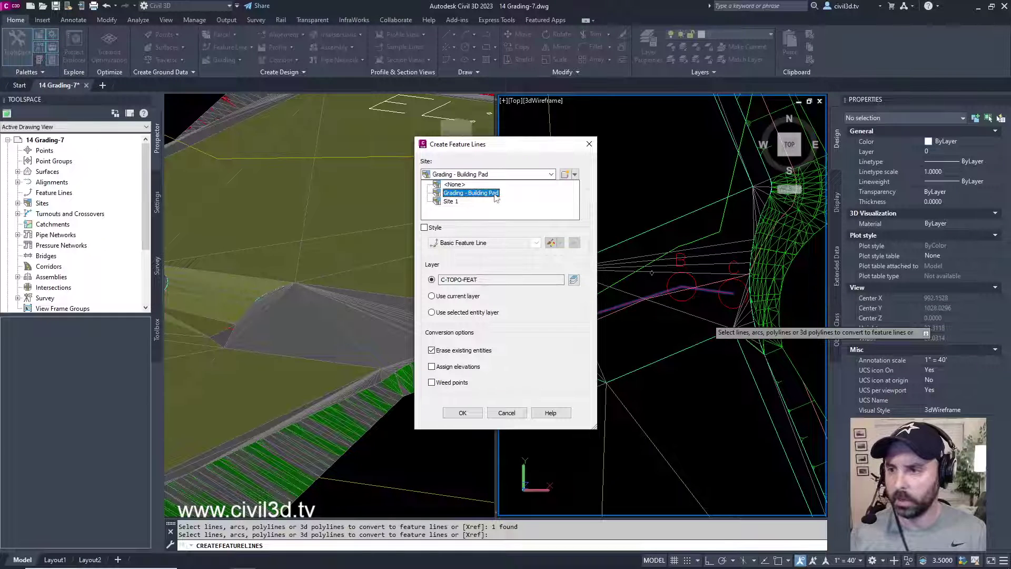
click(493, 193)
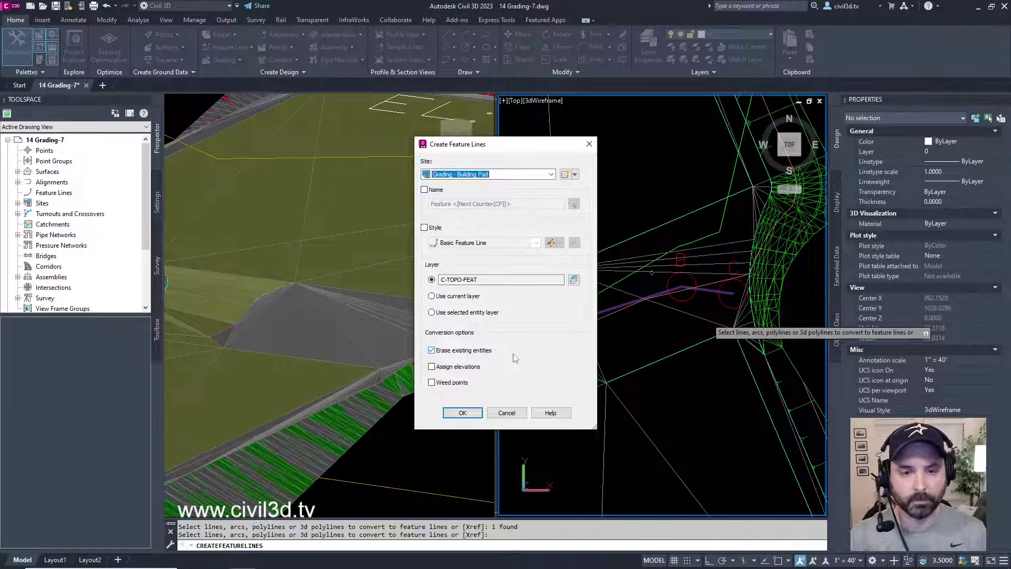
click(457, 367)
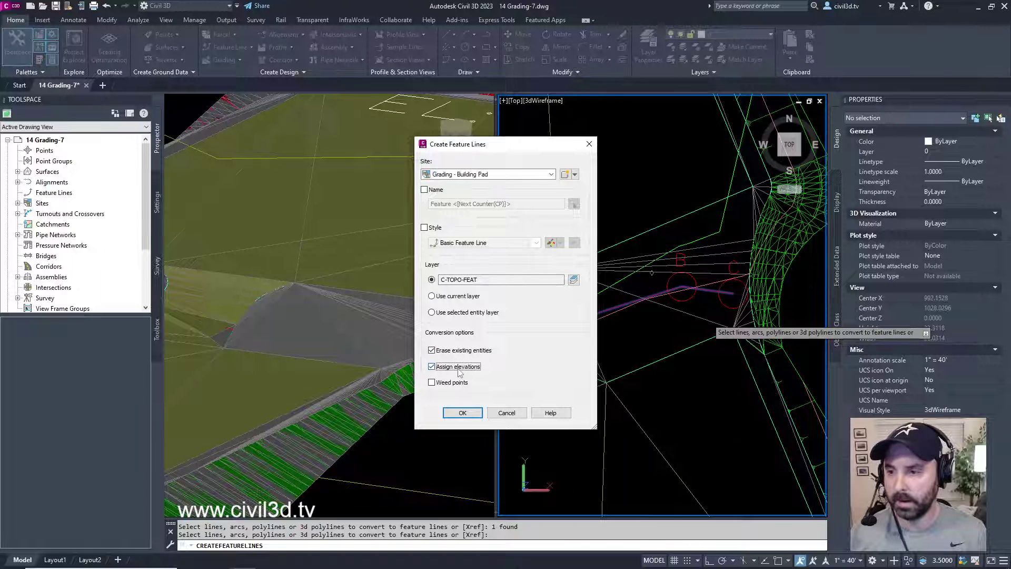
click(462, 413)
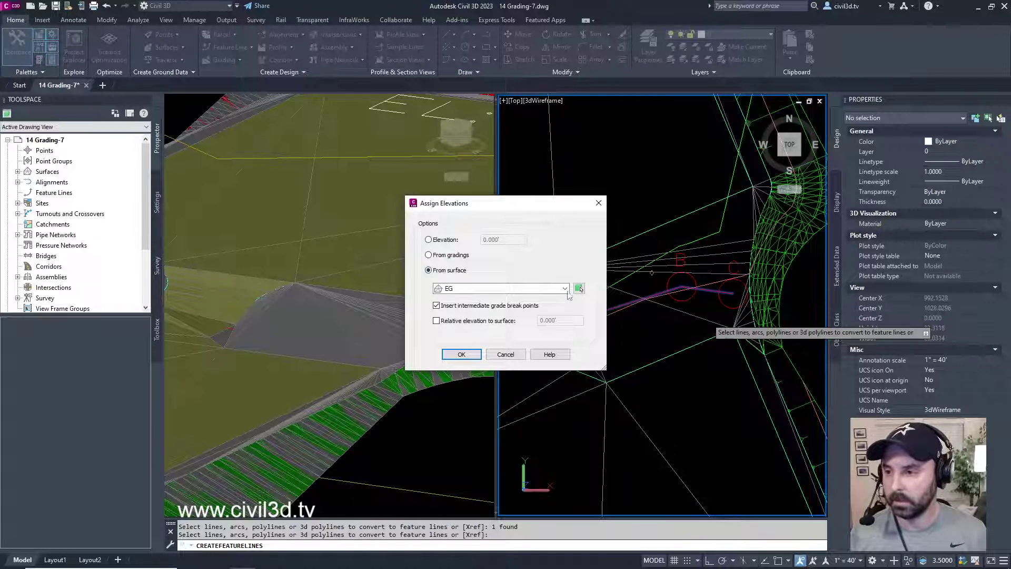
- Assign the feature line's elevations from the Slope Grading With Feature Lines surface, with intermediate grade break points inserted
click(566, 290)
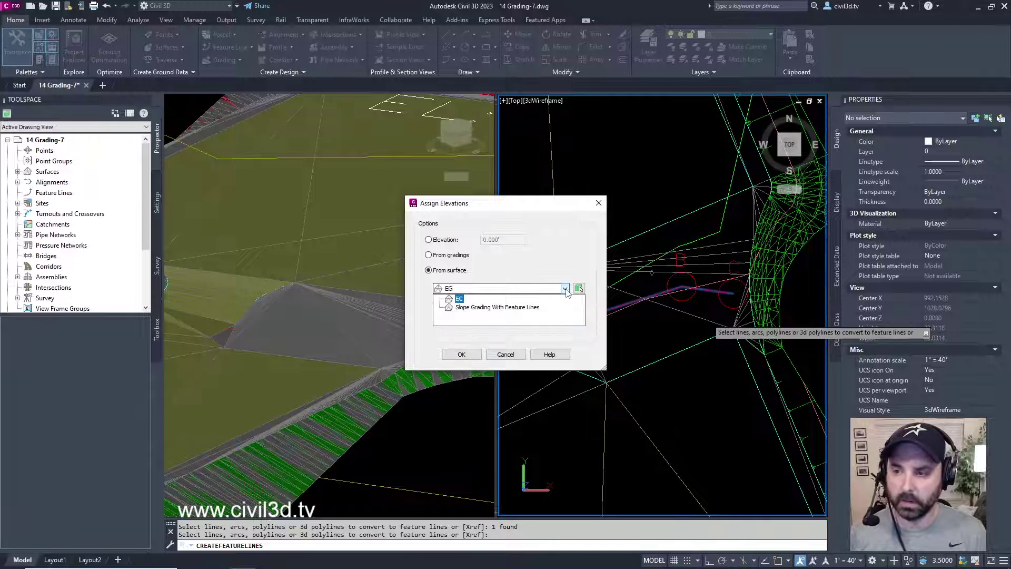
click(537, 310)
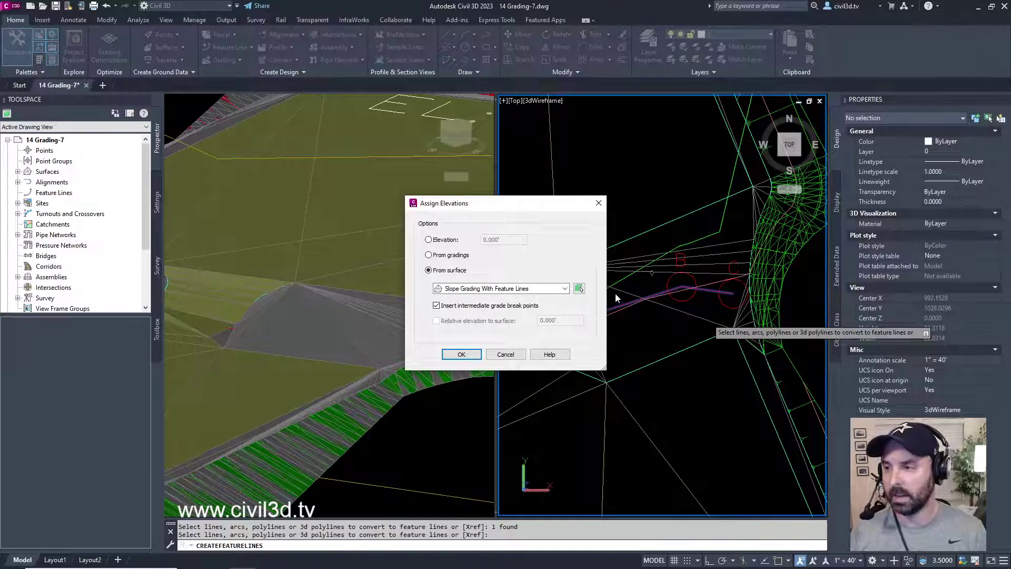
drag(530, 206, 363, 115)
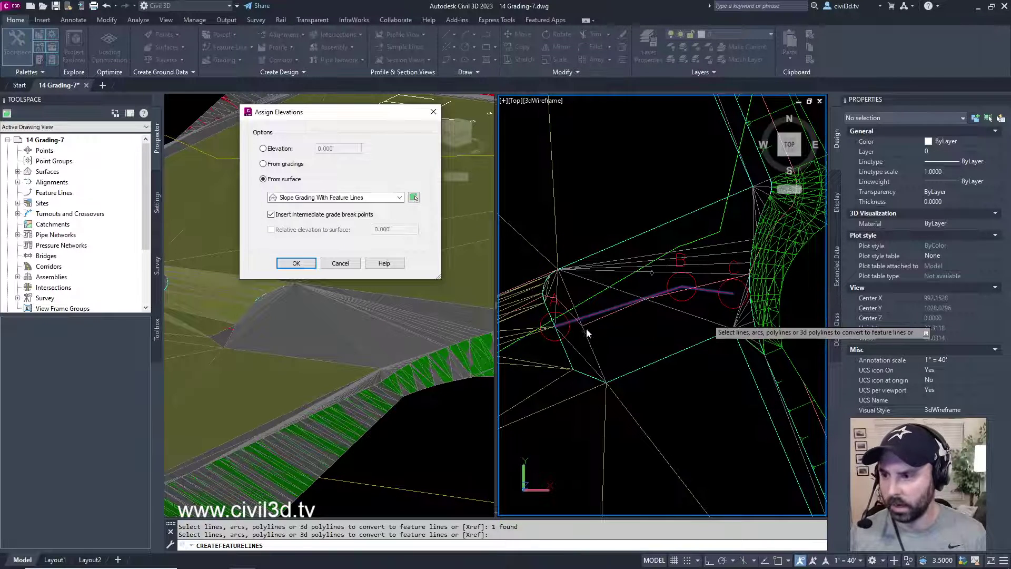
click(297, 263)
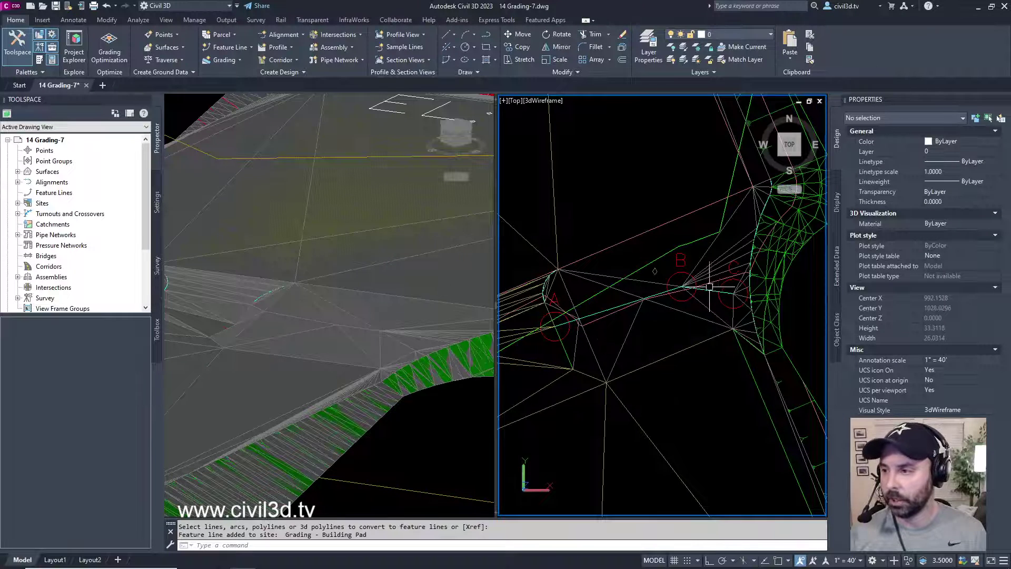
- Examine the new A-B-C feature line and the retriangulated surface around the notch in plan and 3D
scroll(639, 327, up, 2)
middle_drag(635, 326, 697, 321)
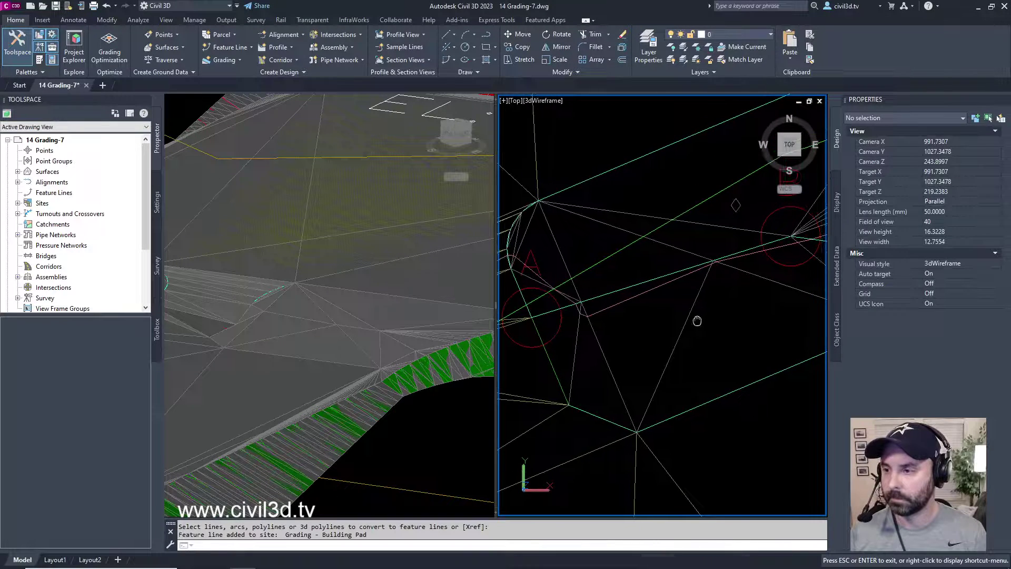
key(Escape)
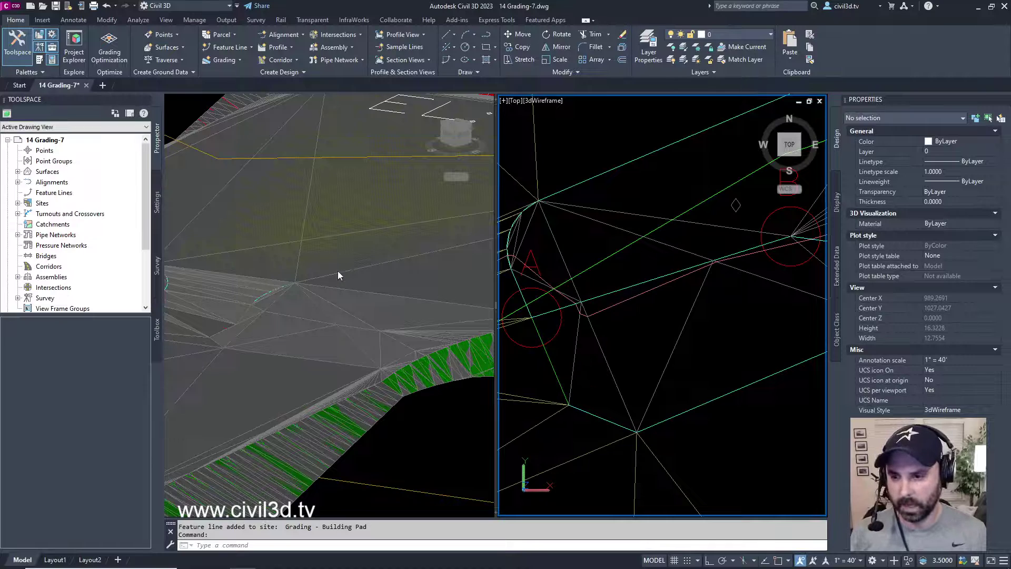
click(338, 272)
shift+middle_drag(288, 323, 338, 308)
scroll(301, 308, up, 5)
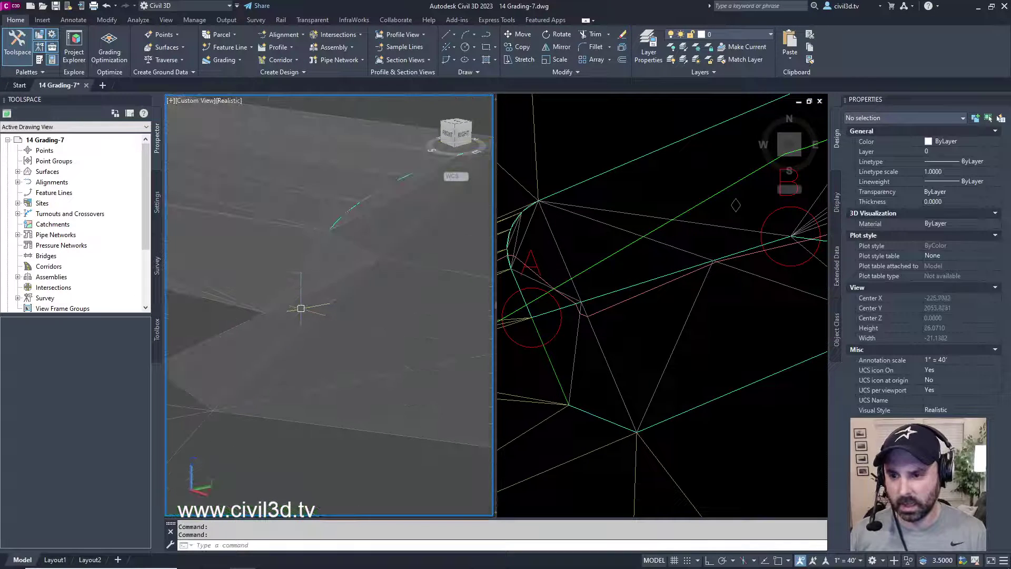
scroll(301, 308, down, 5)
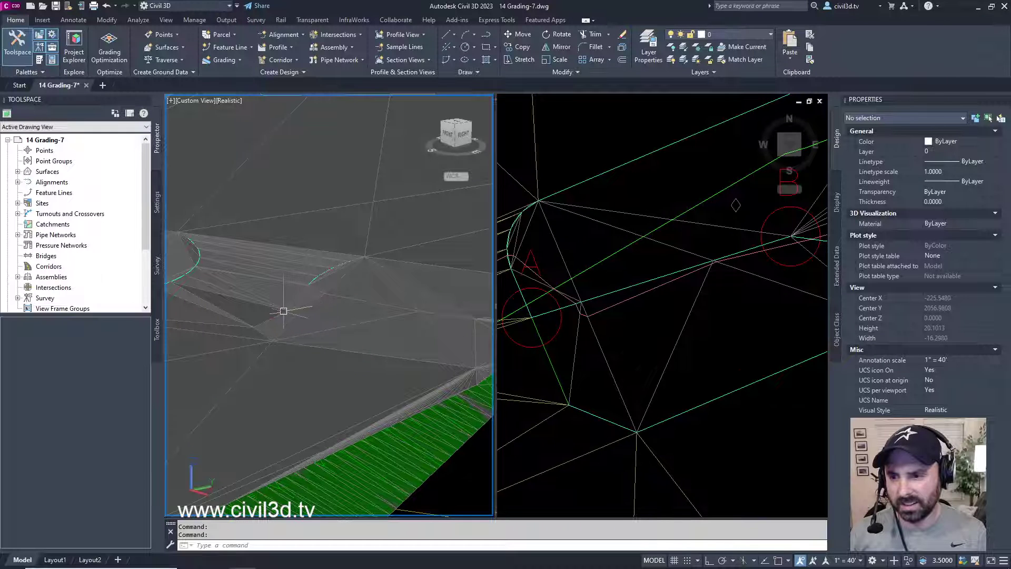
scroll(283, 310, down, 4)
scroll(303, 315, up, 3)
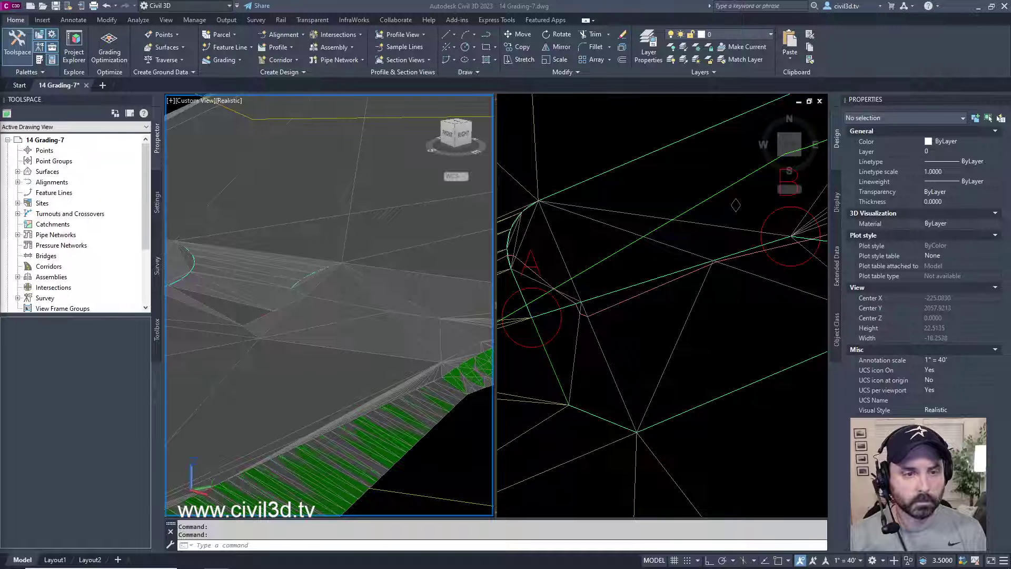
- Open the A-B-C feature line in the Elevation Editor and locate its first two points in plan
click(643, 265)
scroll(644, 263, down, 2)
middle_drag(658, 255, 627, 279)
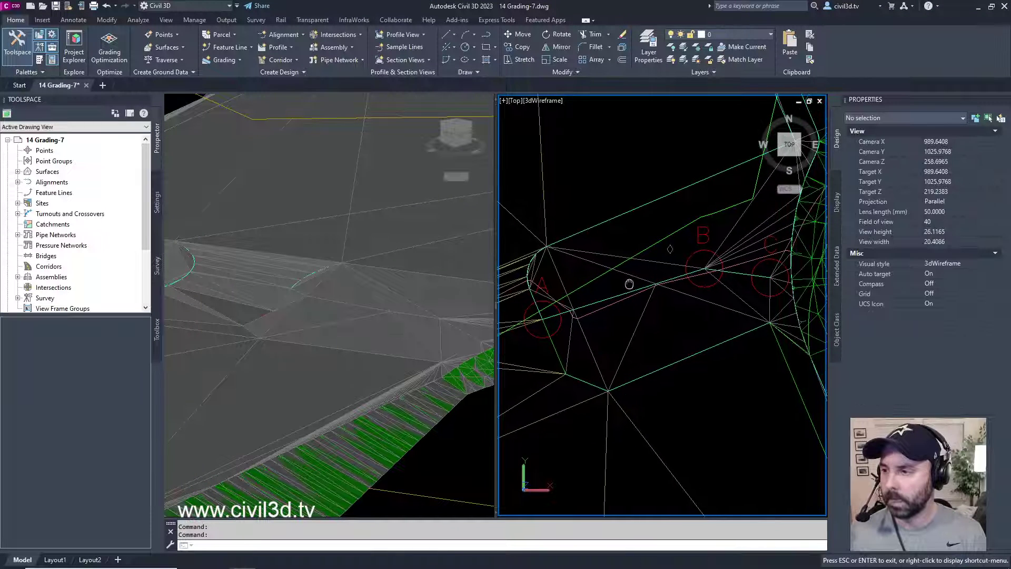
click(606, 299)
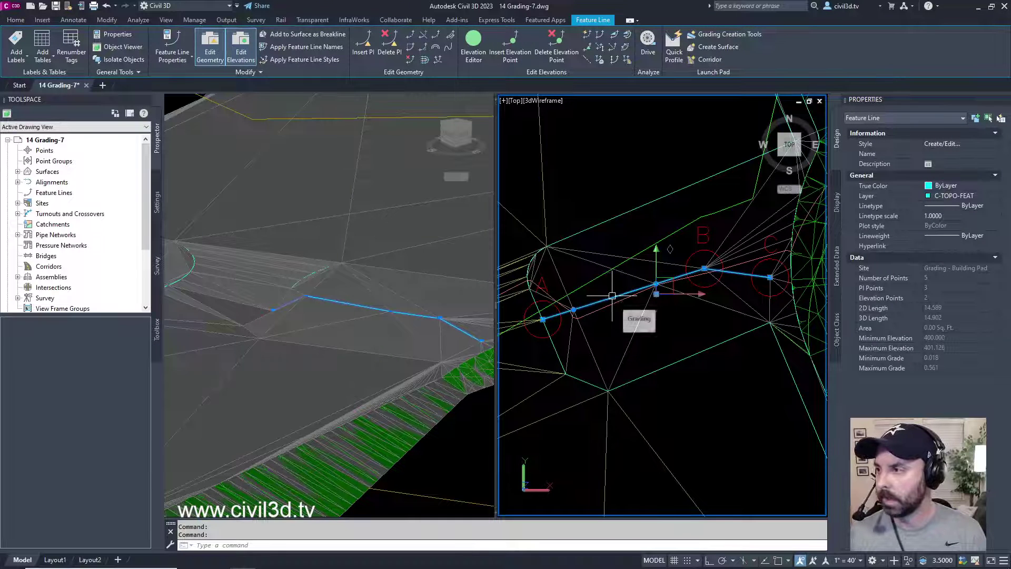
click(473, 46)
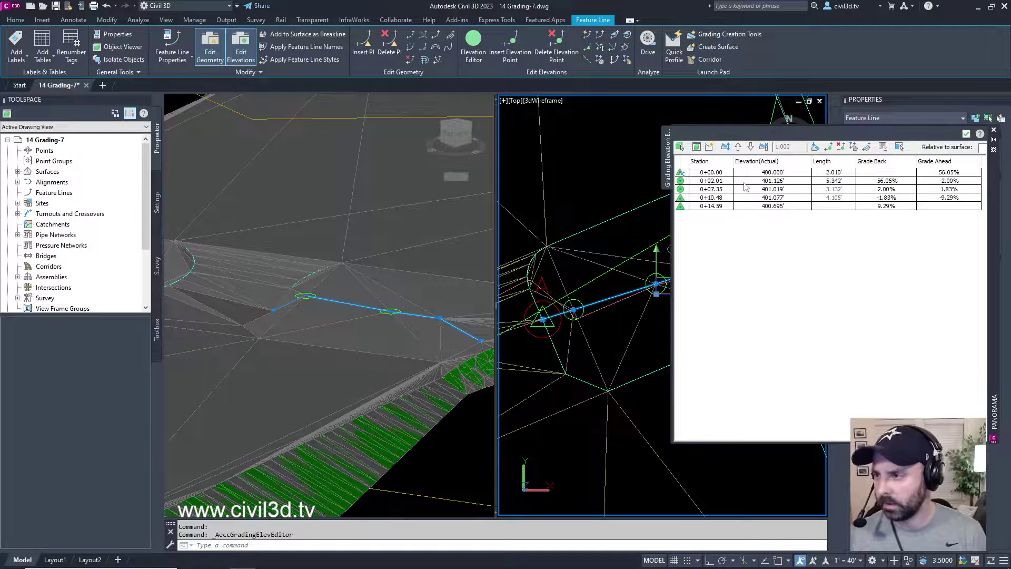
click(720, 181)
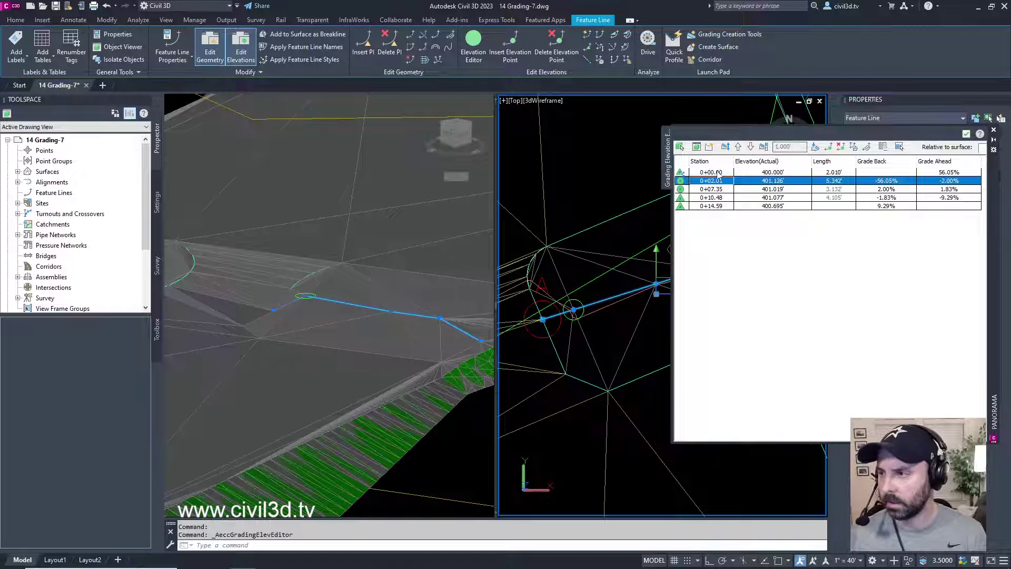
click(718, 173)
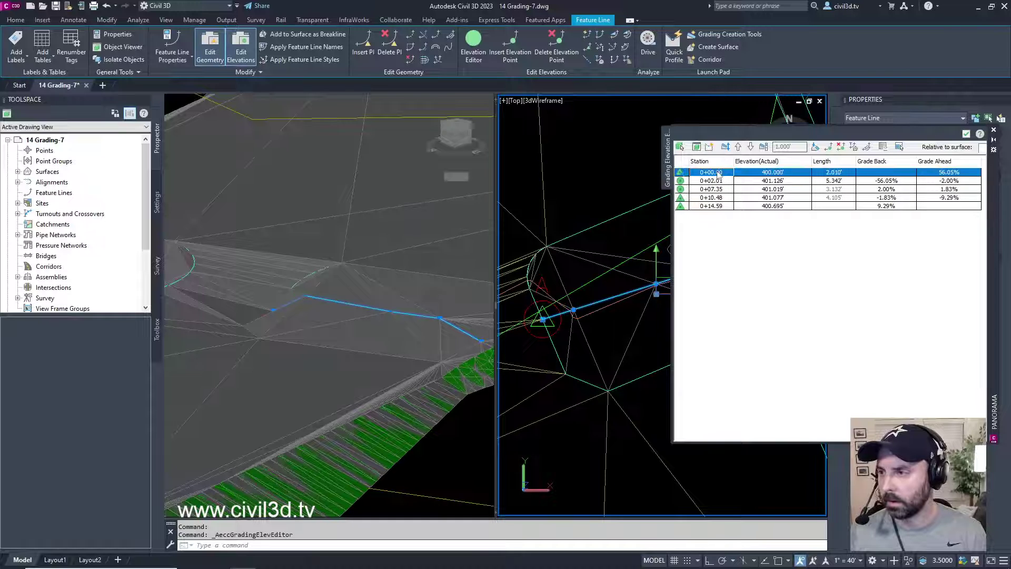
click(710, 245)
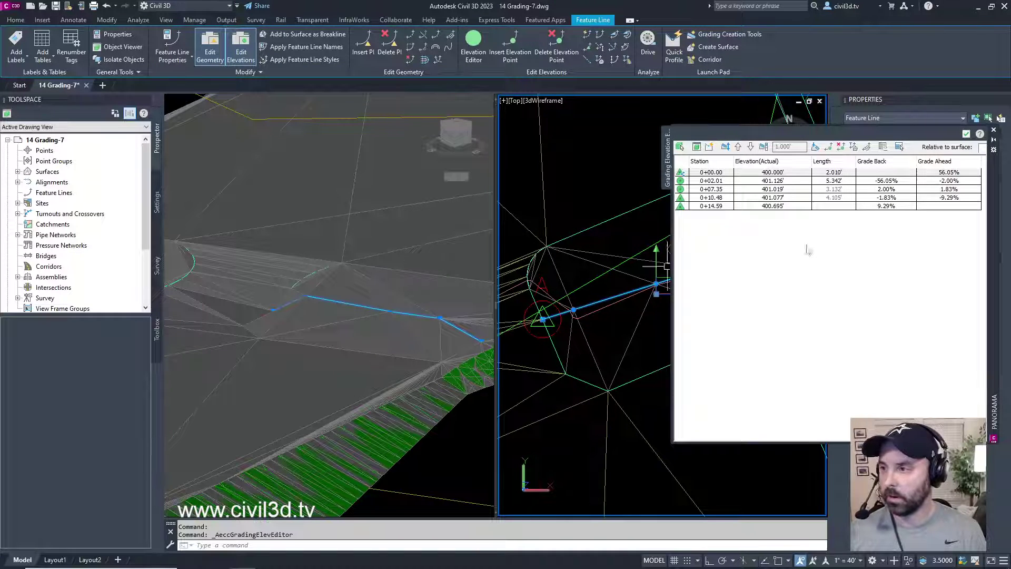
- Move the Panorama palette off the plan view and bring point A into clear view
click(966, 134)
scroll(574, 316, up, 3)
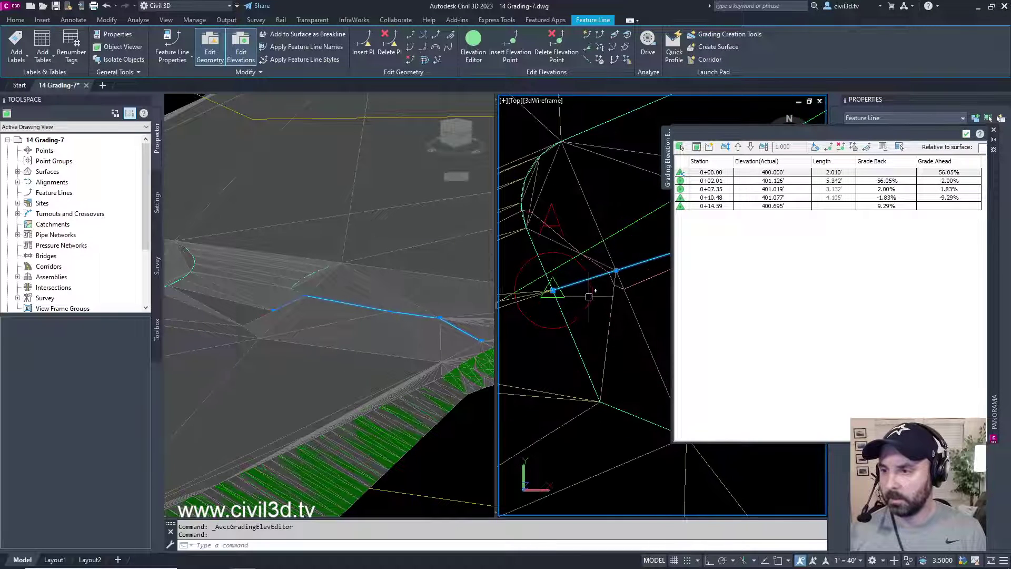
middle_drag(588, 296, 609, 309)
drag(995, 217, 380, 181)
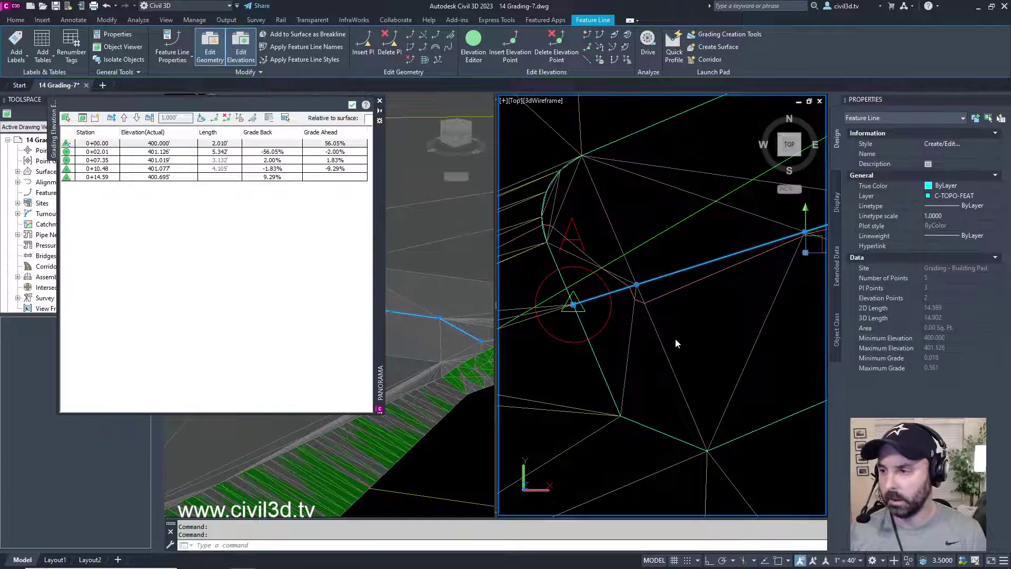
middle_drag(654, 320, 697, 327)
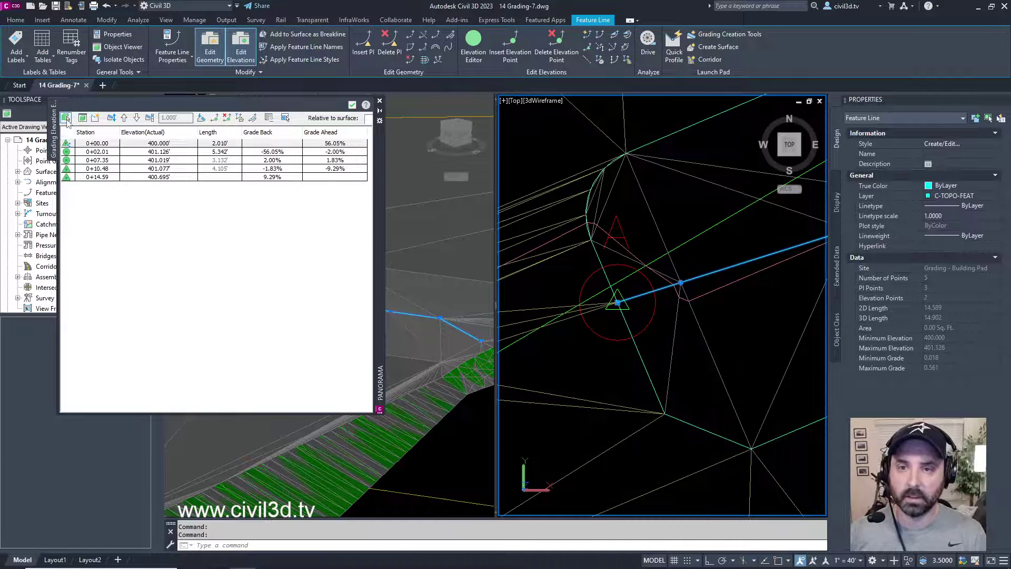
- Load the building pad feature line into the Elevation Editor by picking its arc above point A
key(Escape)
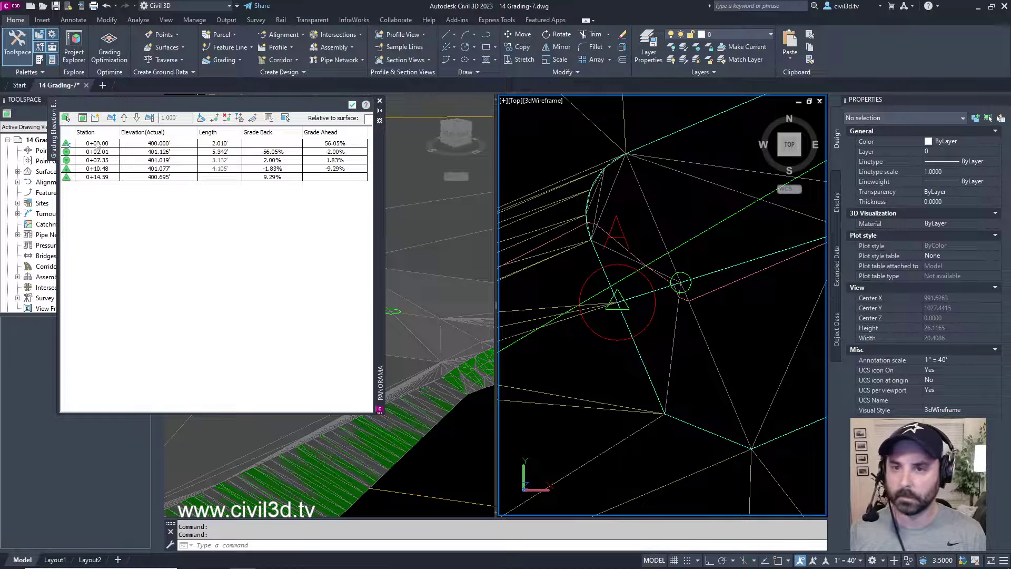
click(66, 117)
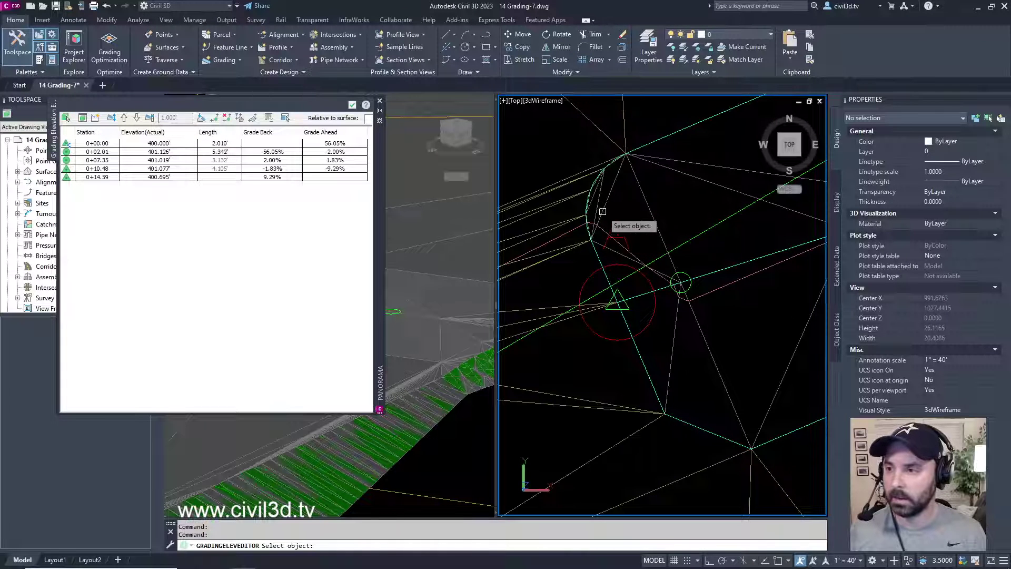
scroll(601, 200, up, 5)
scroll(593, 176, up, 5)
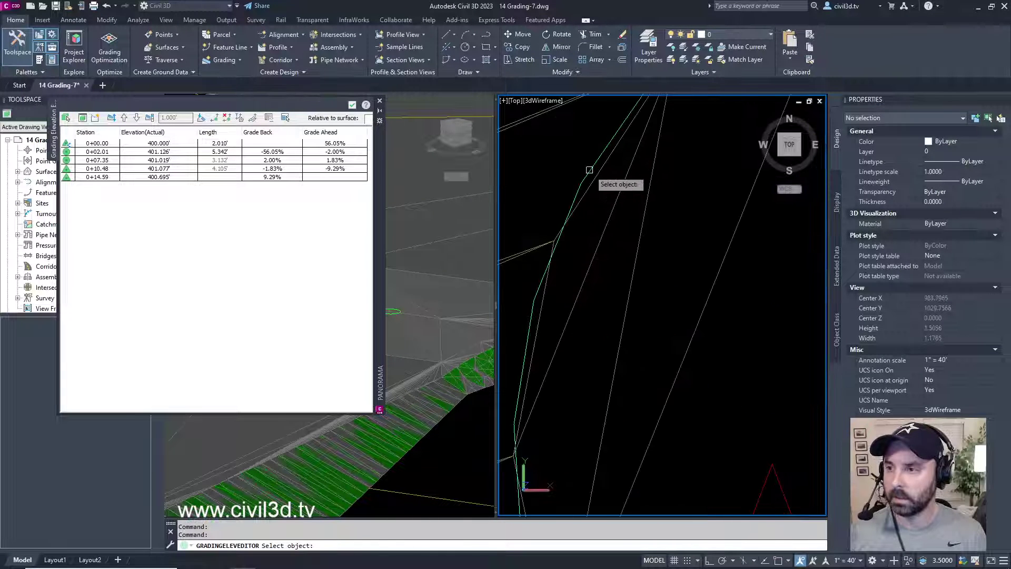
click(589, 169)
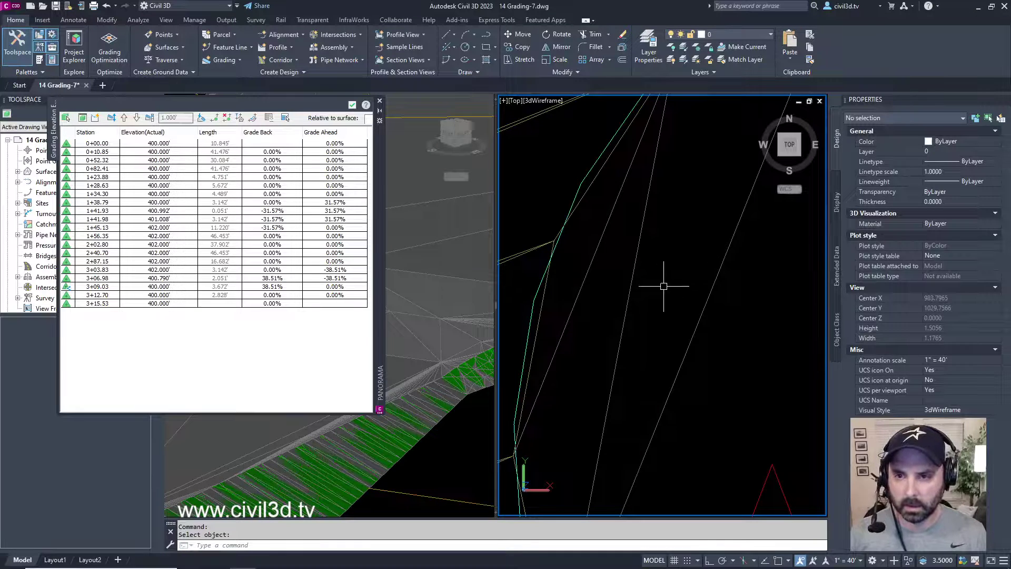
scroll(656, 284, down, 5)
scroll(651, 272, down, 3)
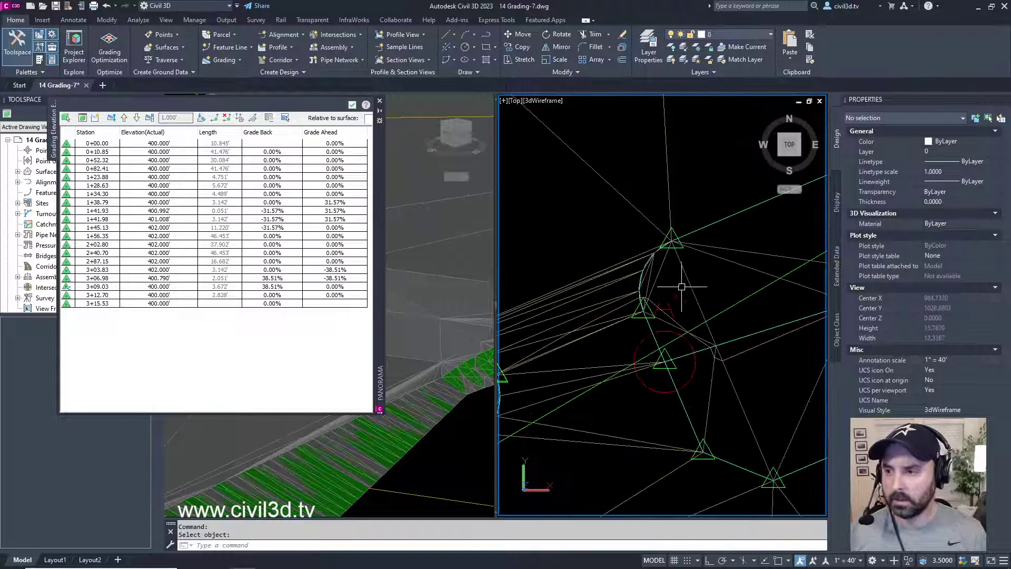
- Check the building pad feature line's elevation rows to find the vertex located at point A
click(171, 152)
click(167, 169)
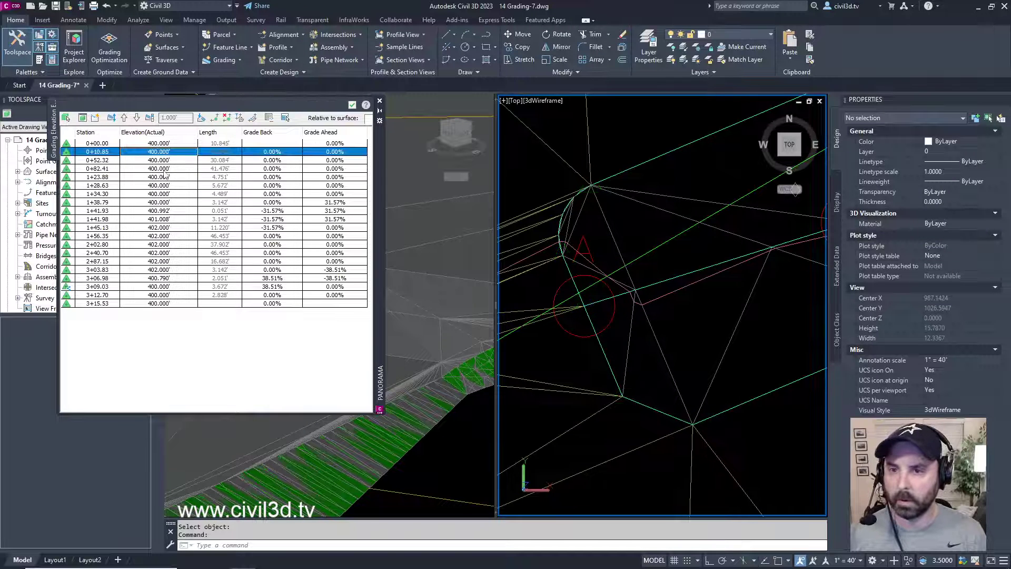
click(166, 178)
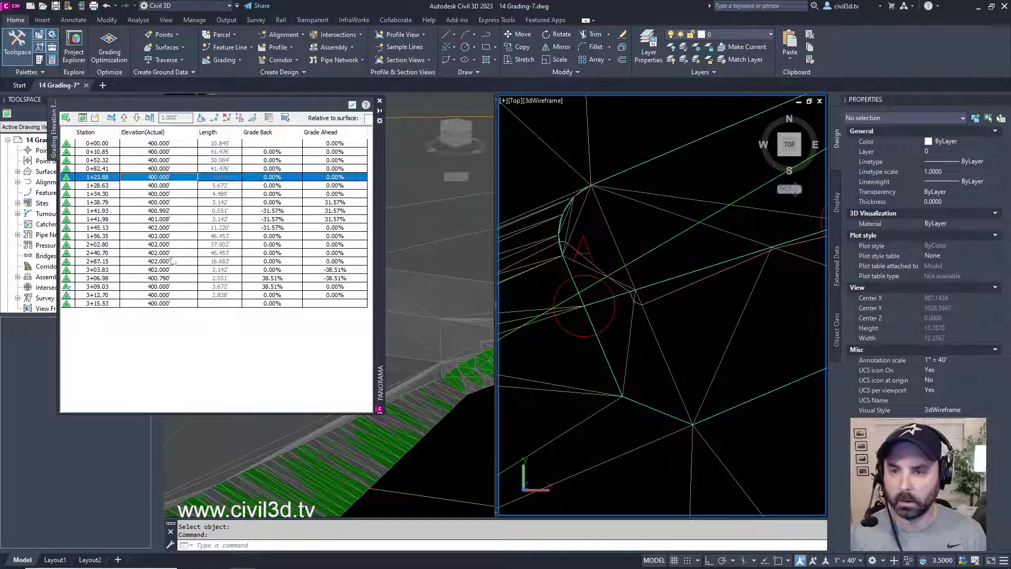
click(166, 202)
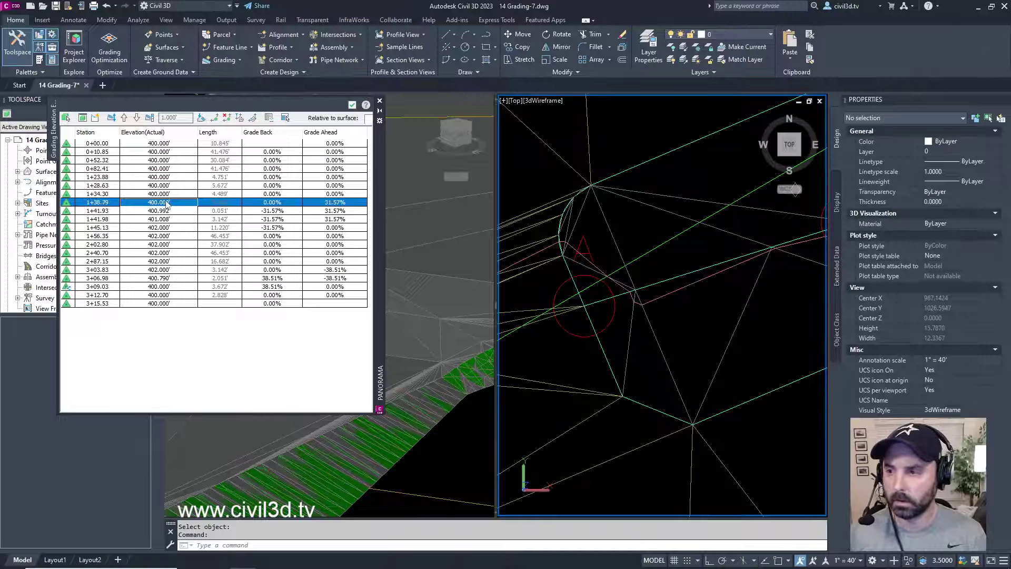
click(166, 194)
click(165, 185)
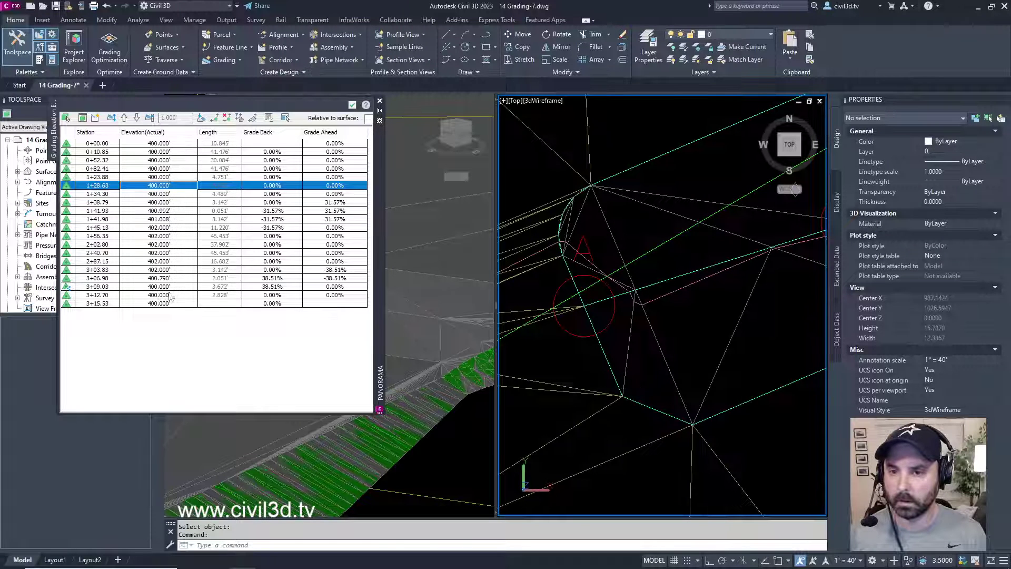
click(164, 287)
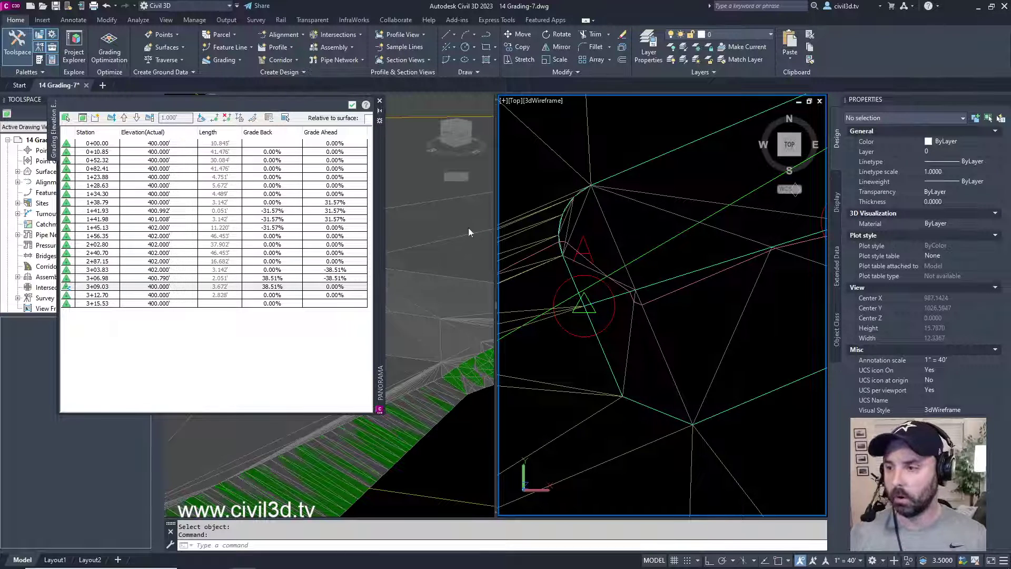
- Set the elevation of every point on the building pad feature line to 405 and close the Elevation Editor
click(160, 146)
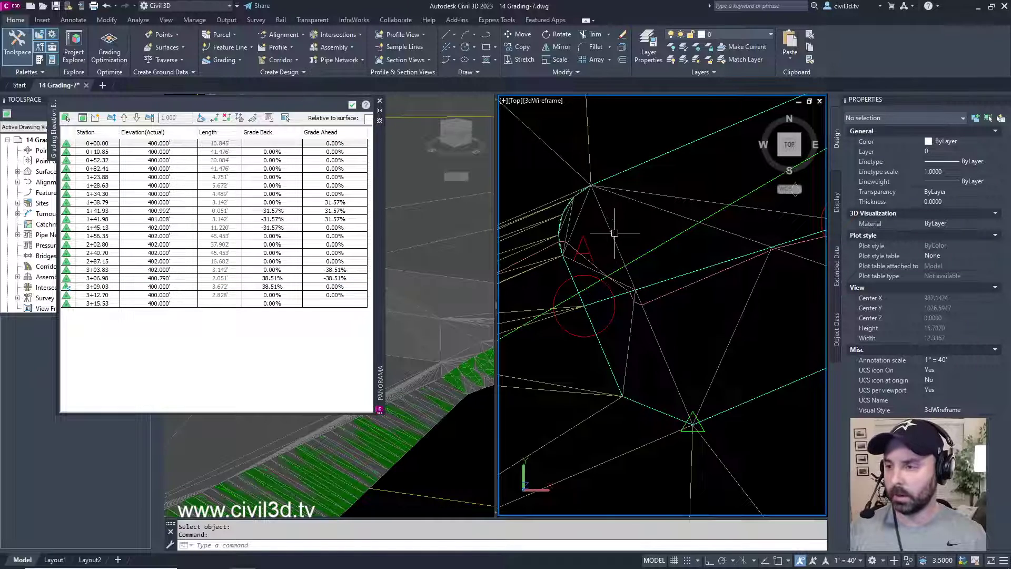
scroll(614, 232, down, 6)
scroll(631, 286, up, 4)
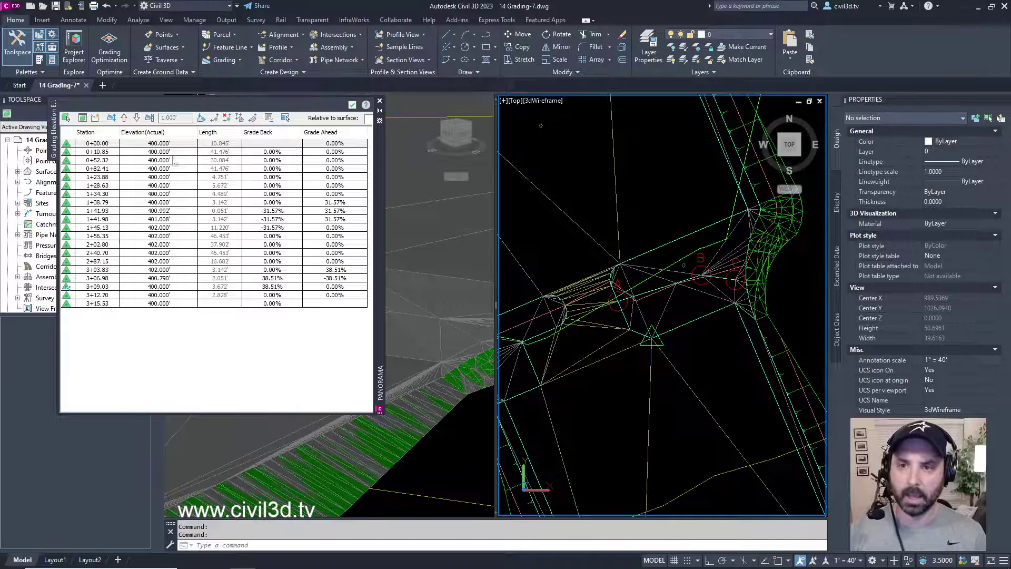
click(159, 144)
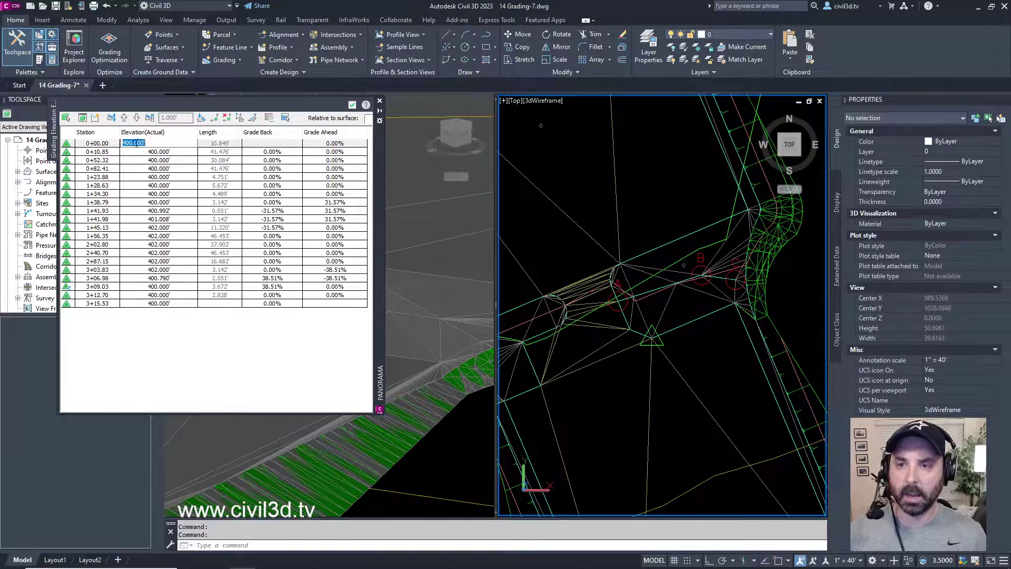
shift+click(163, 303)
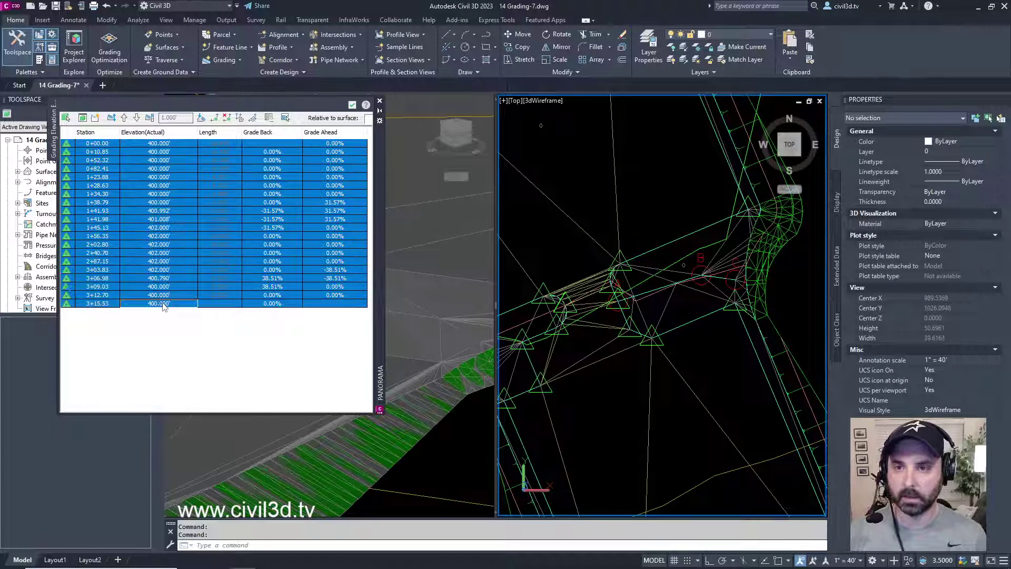
click(164, 143)
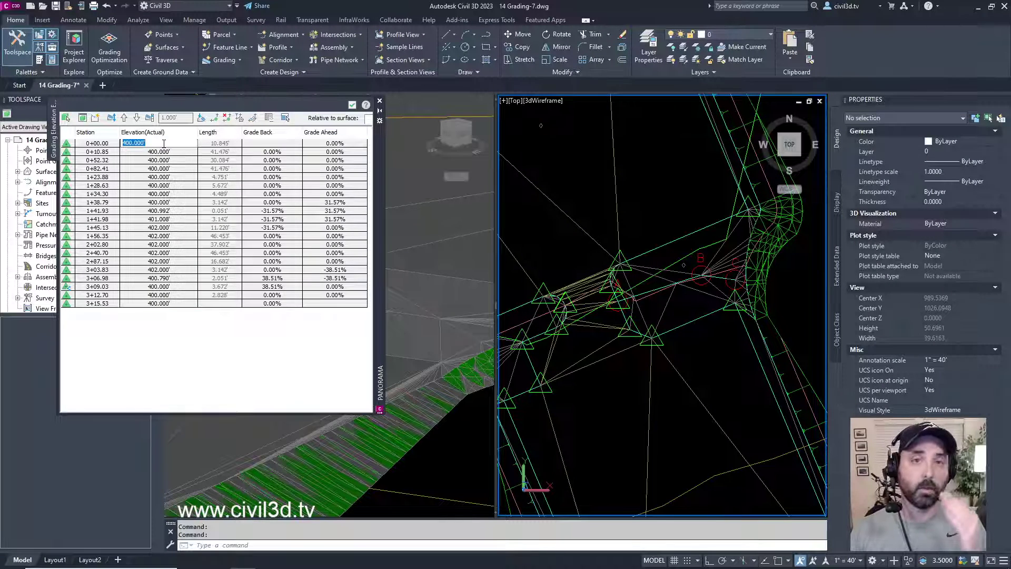
text(4)
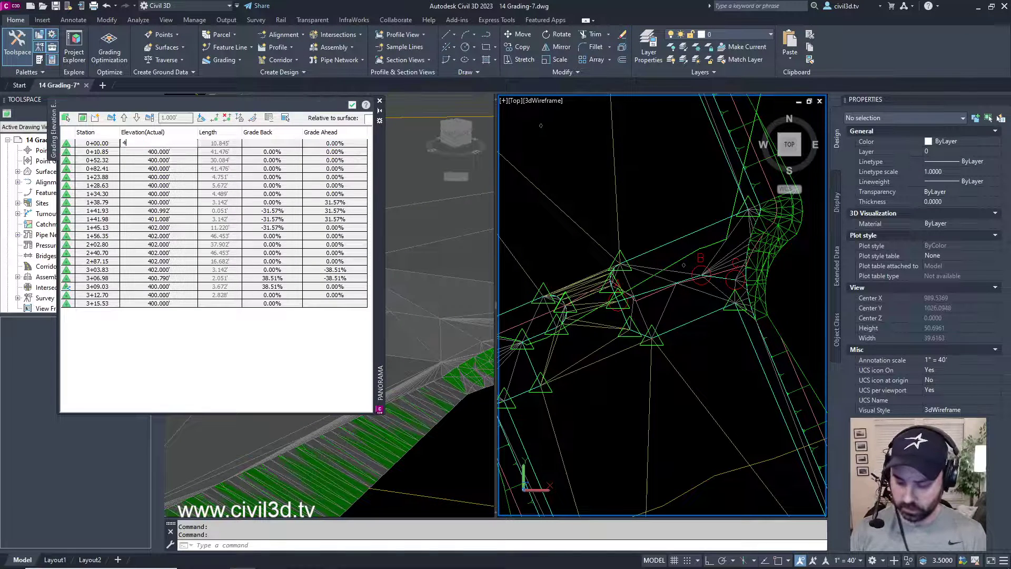
text(05)
key(Return)
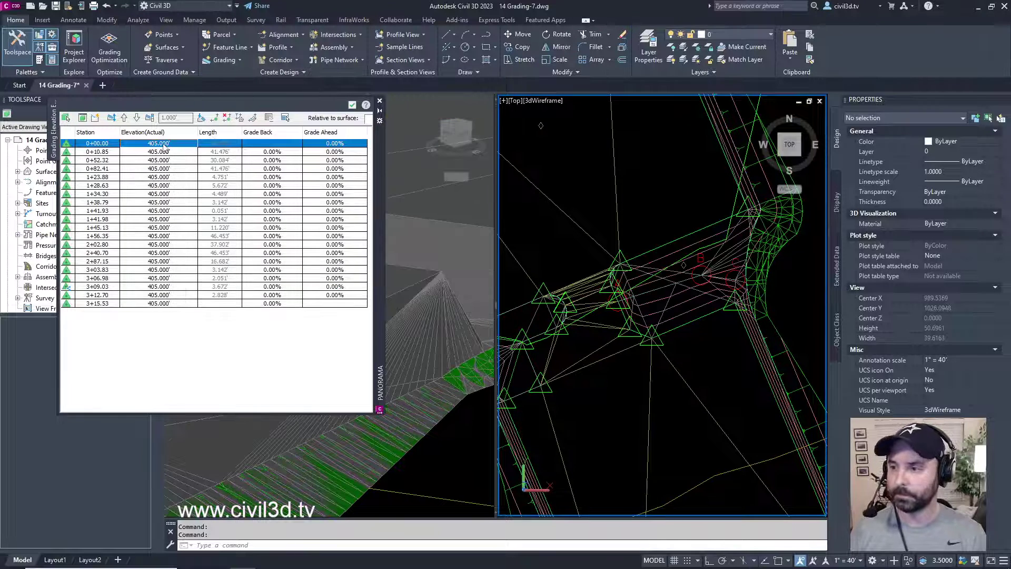
click(352, 104)
- Send the infill grading around points A, B and C to the back of the display order
scroll(656, 306, up, 4)
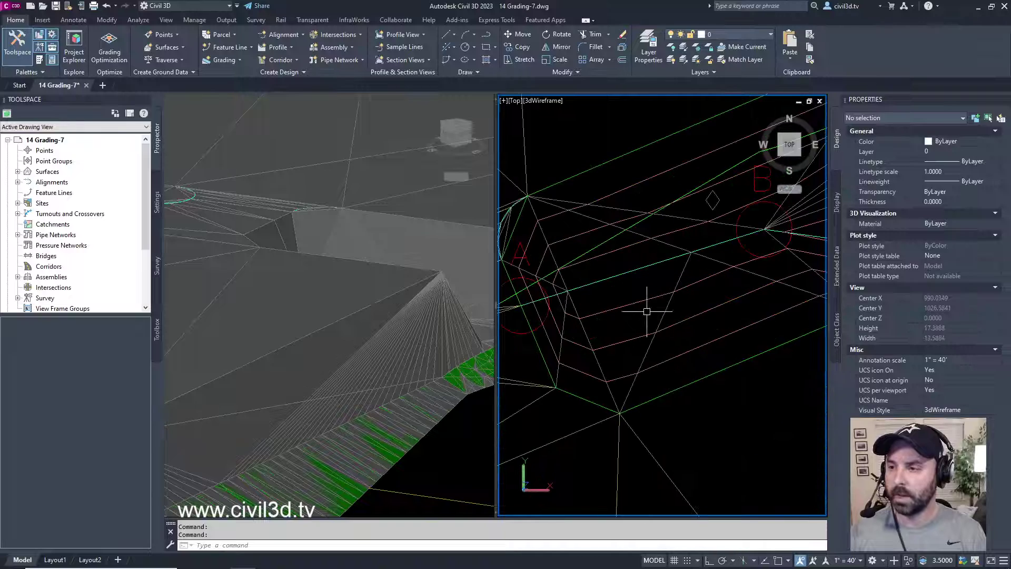
click(613, 277)
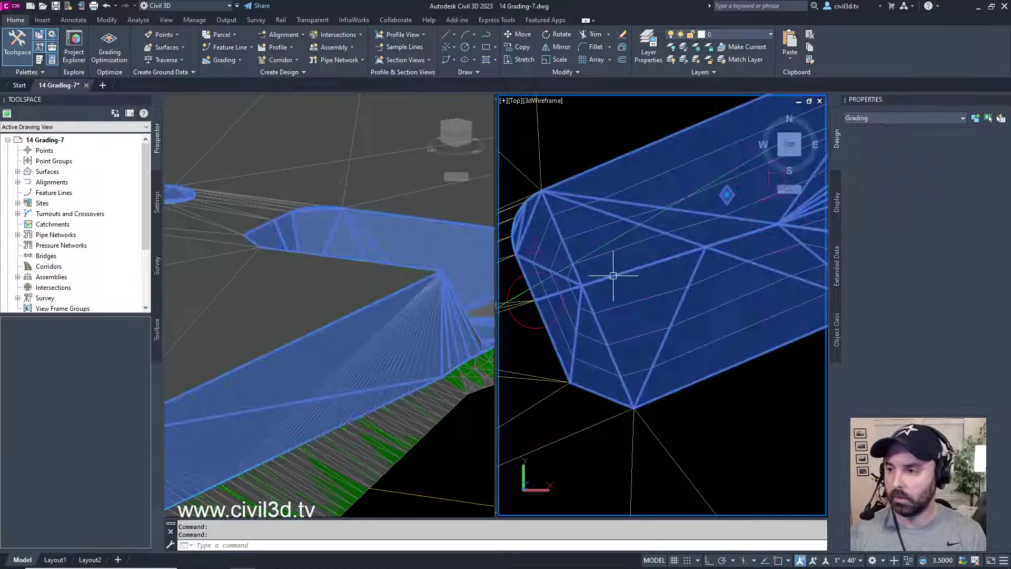
scroll(616, 287, down, 3)
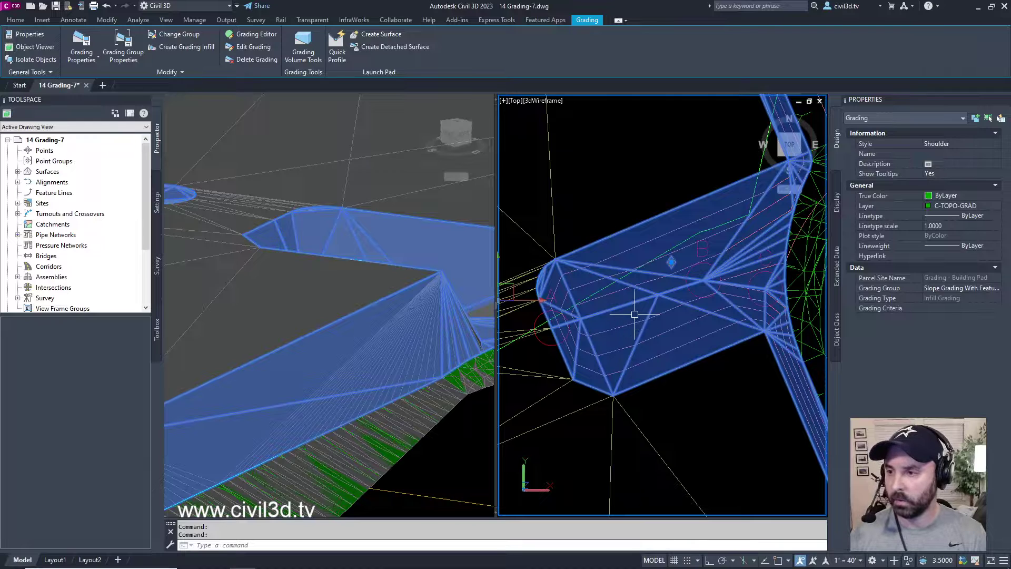
key(Escape)
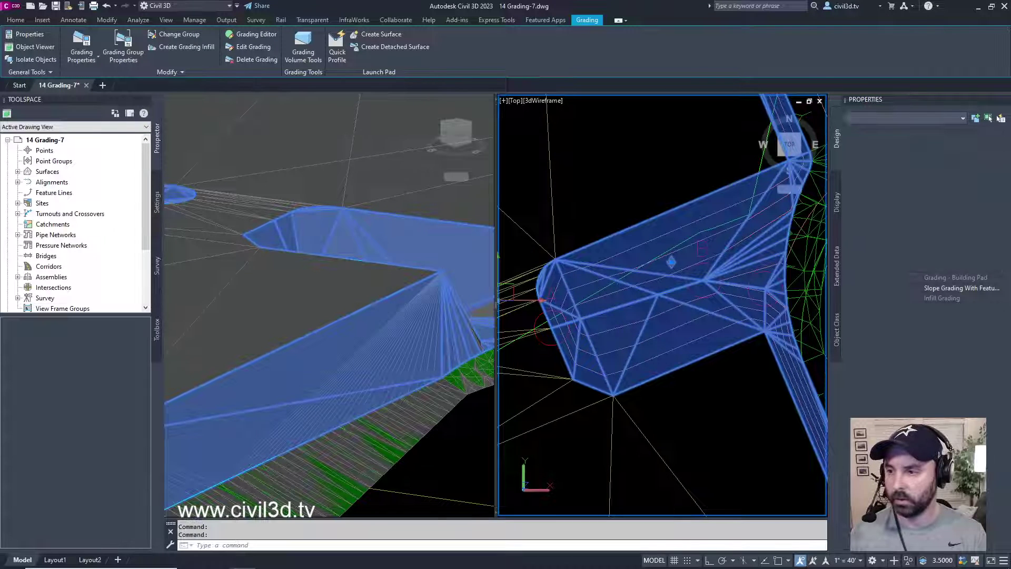
click(614, 309)
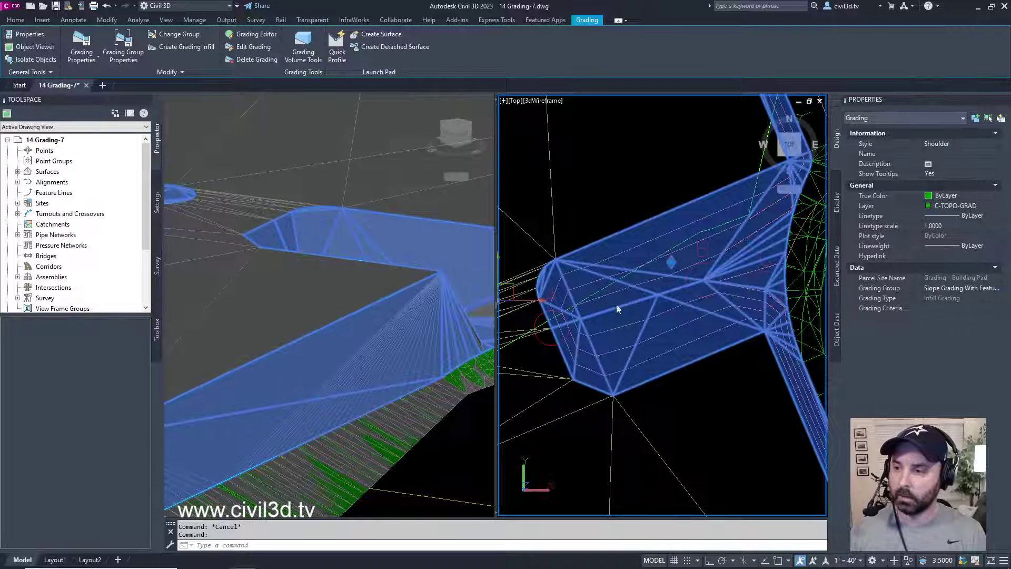
right_click(617, 308)
mouse_move(692, 374)
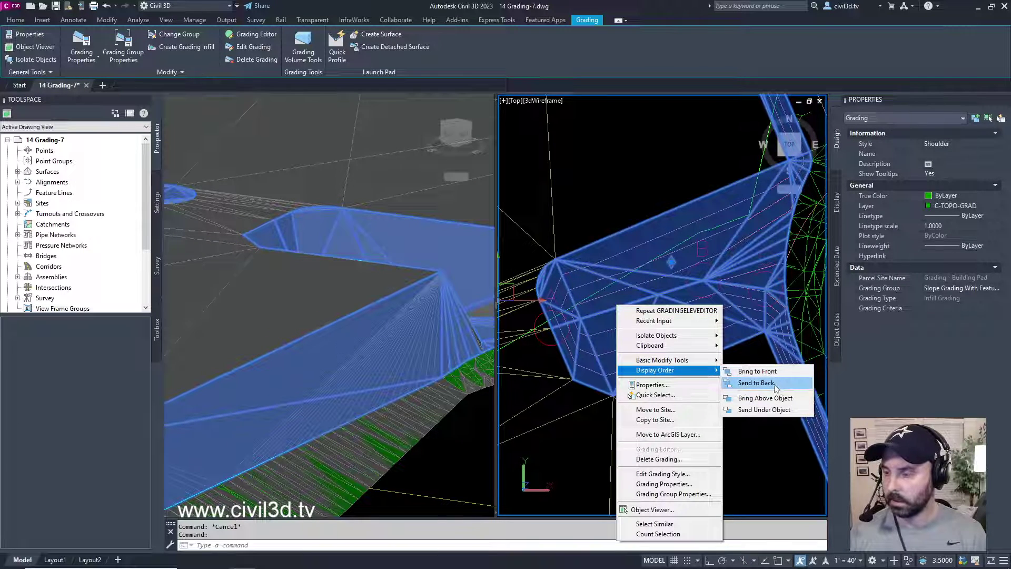
click(775, 383)
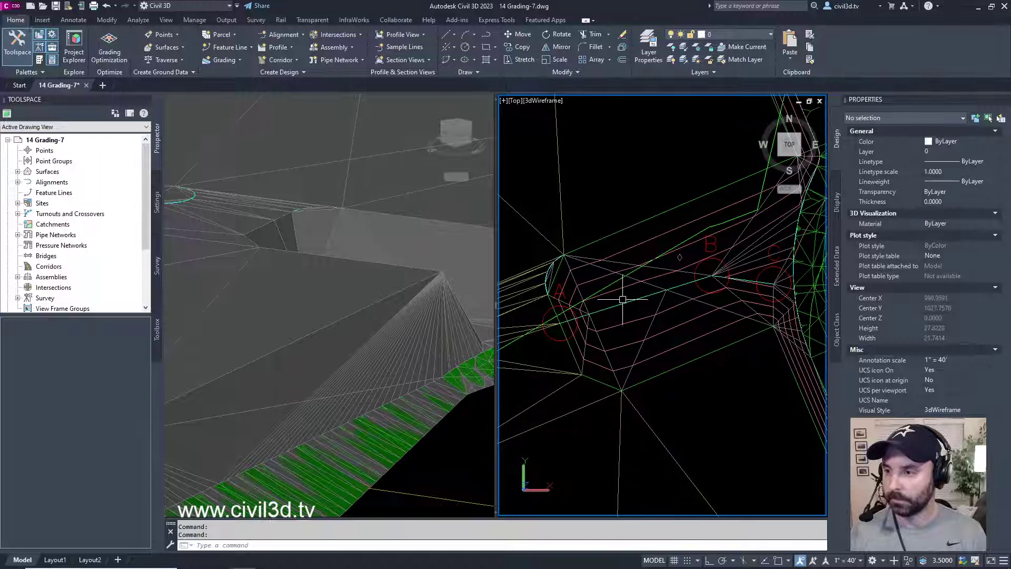
- Check the elevations and grades of the A-B-C feature line and pad edge around point A with Quick Elevation Edit
click(622, 299)
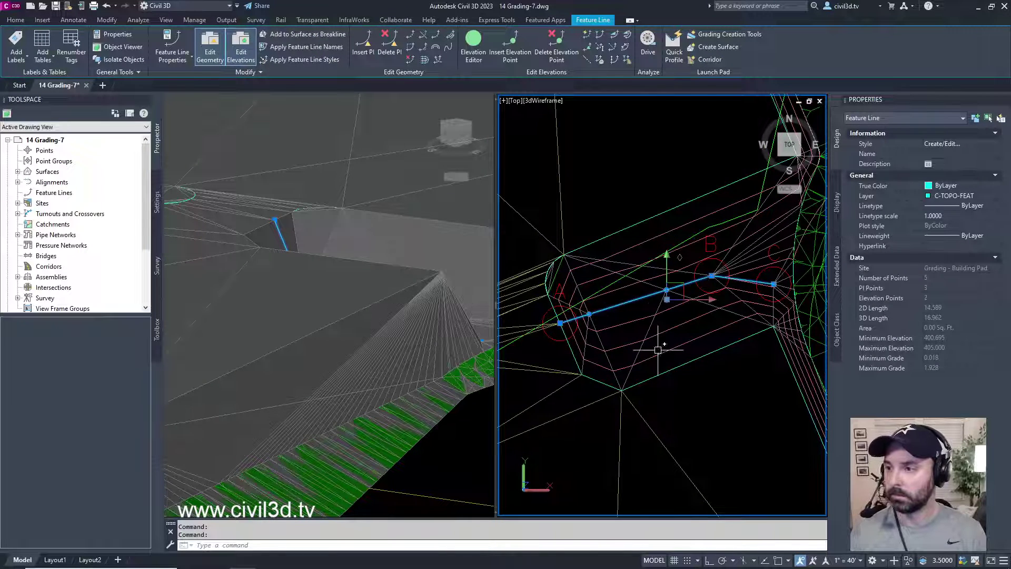
click(587, 36)
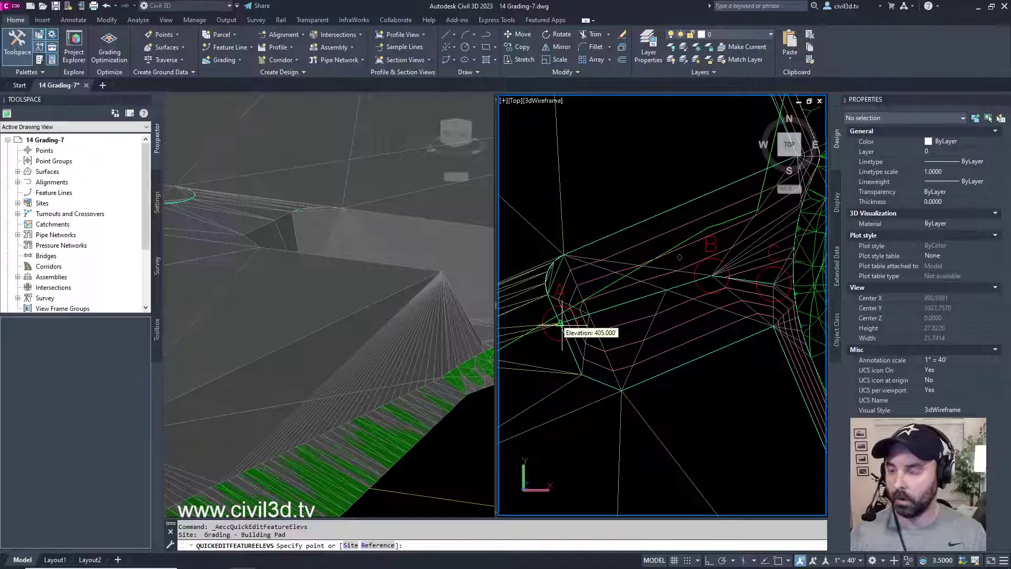
scroll(562, 325, up, 3)
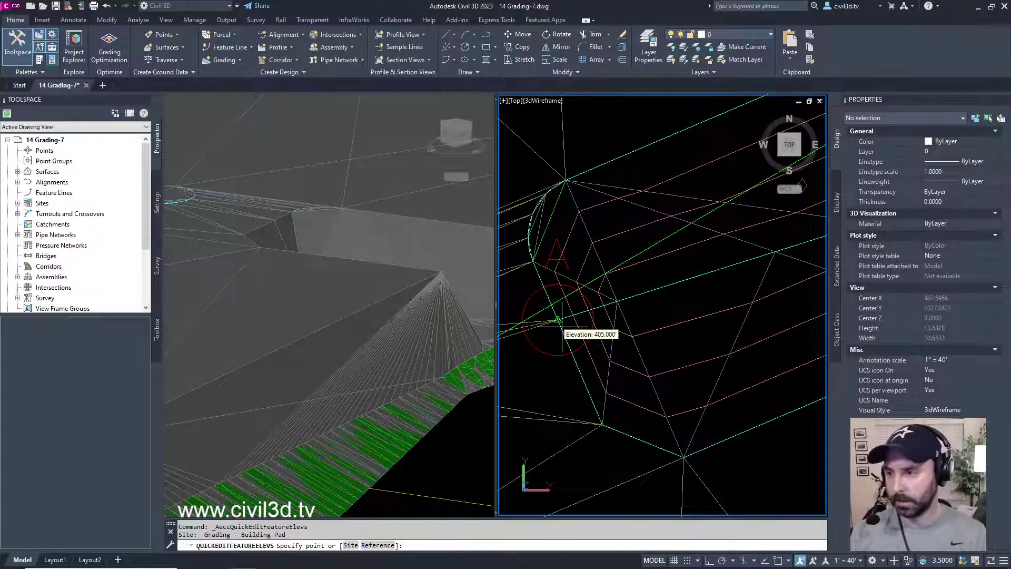
scroll(561, 325, down, 4)
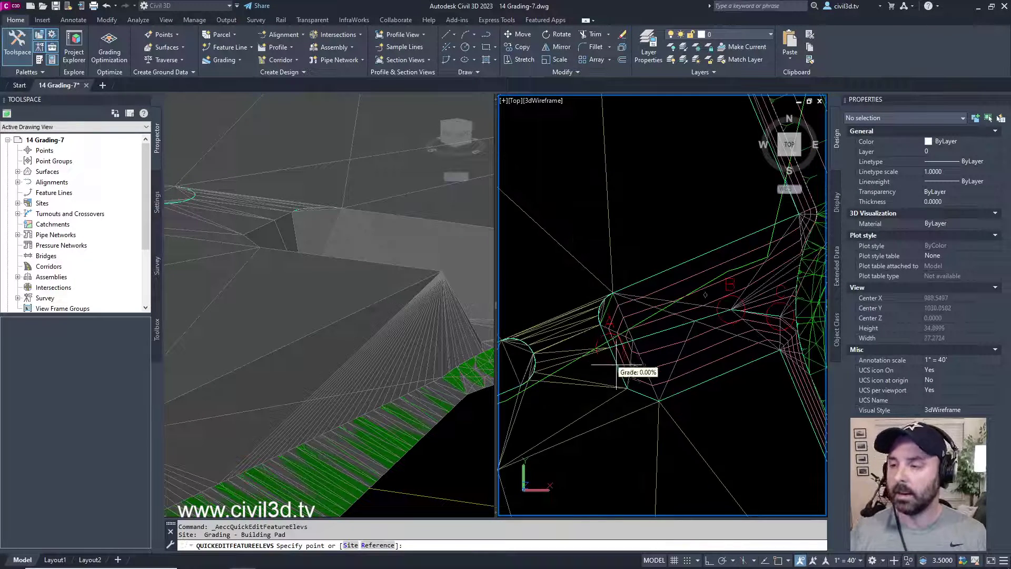
scroll(617, 365, up, 5)
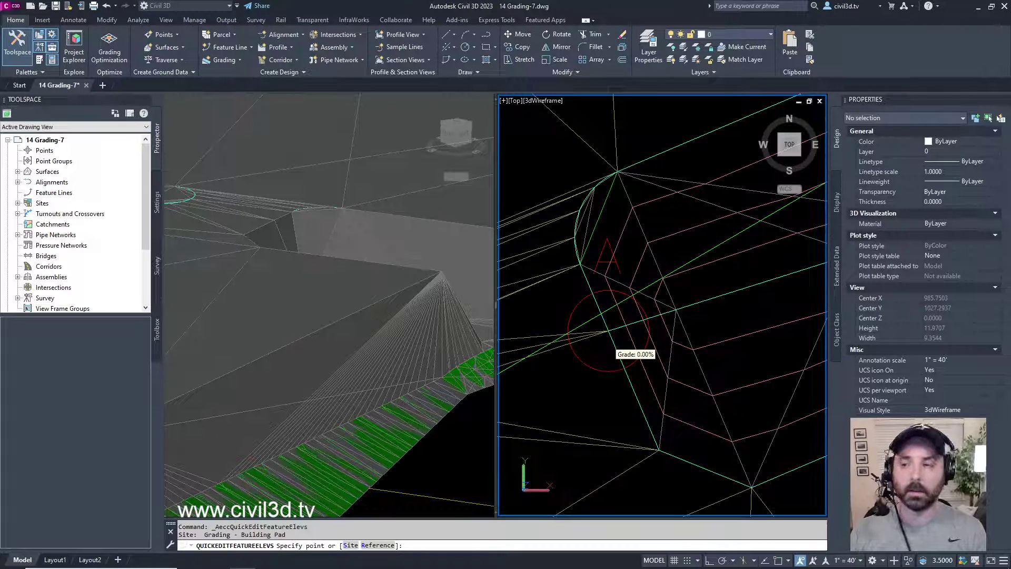
scroll(640, 348, down, 2)
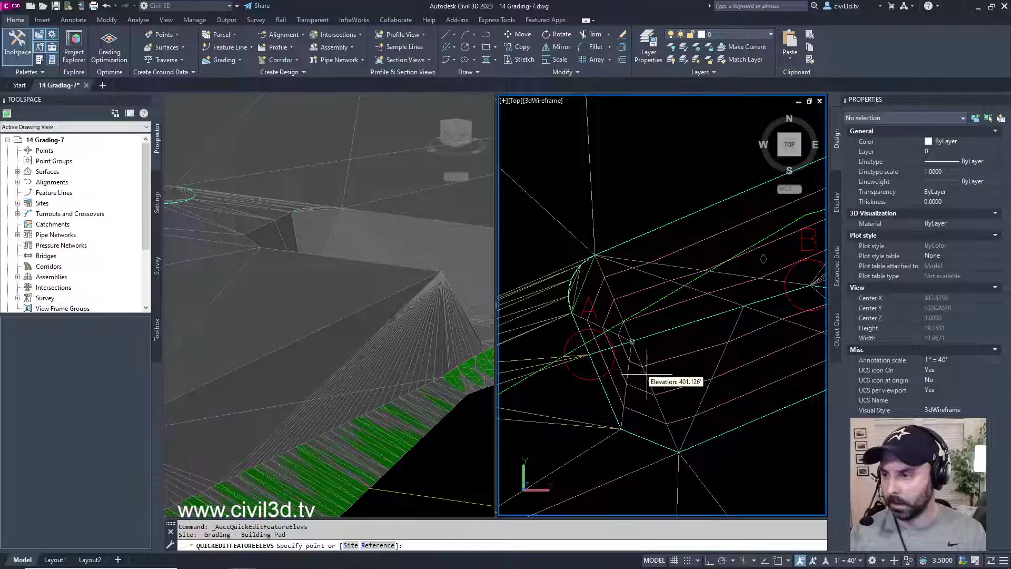
scroll(646, 374, down, 2)
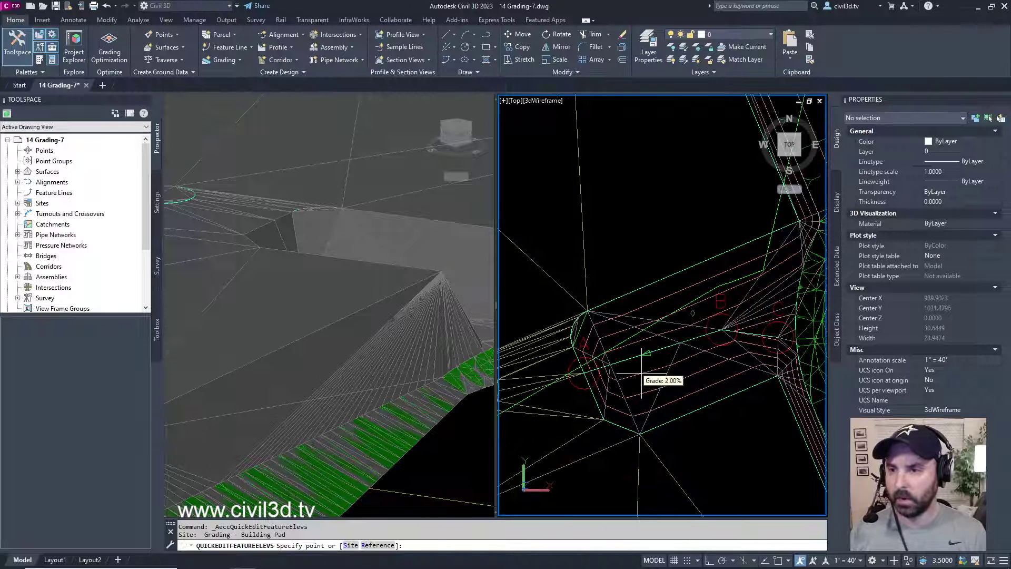
- End Quick Elevation Edit and bring the slope between the pad levels into view in the 3D viewport
click(421, 295)
scroll(369, 280, up, 3)
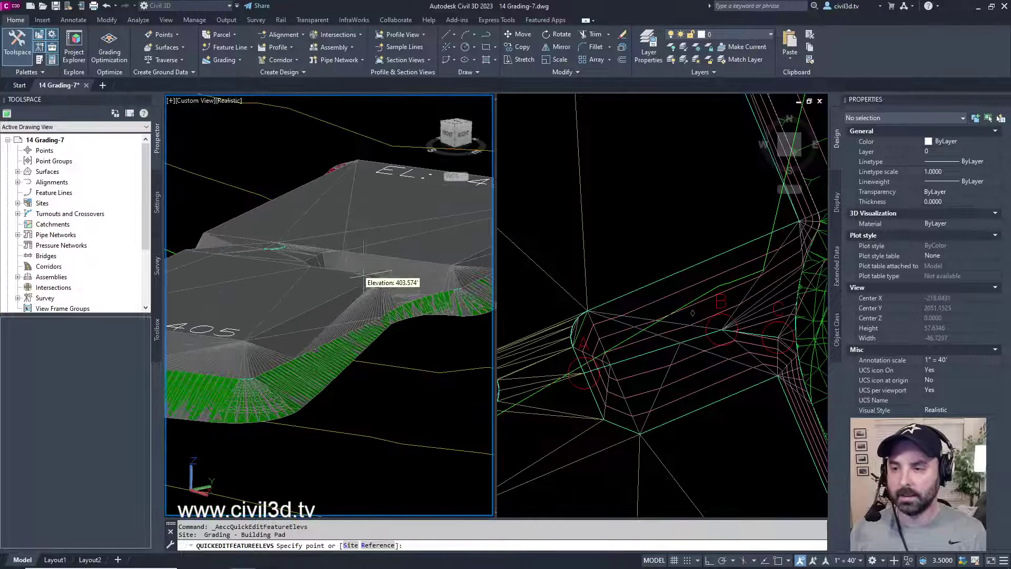
middle_drag(364, 275, 426, 293)
right_click(359, 314)
key(Escape)
key(Escape)
scroll(326, 316, up, 4)
right_drag(400, 345, 394, 346)
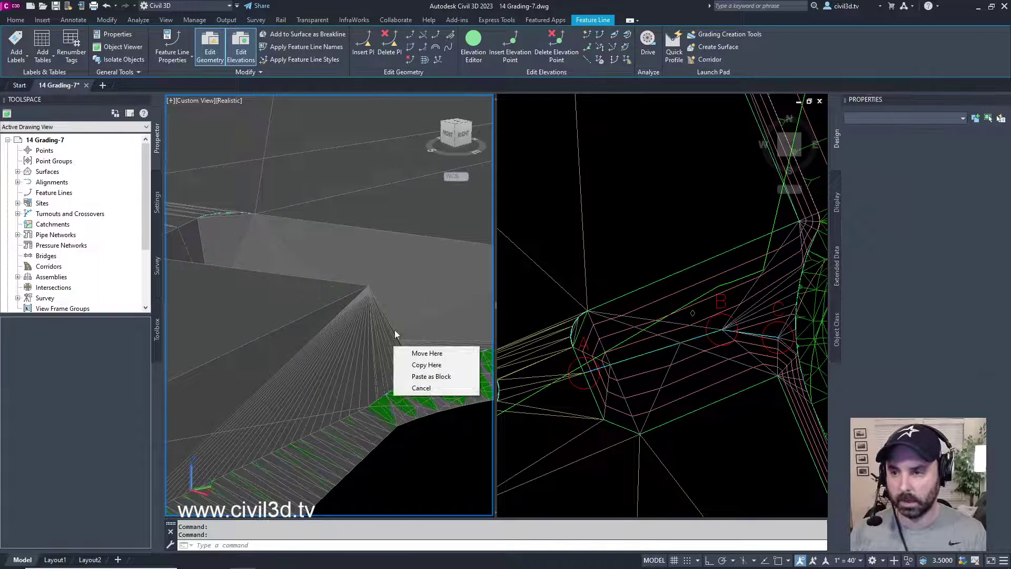
key(Escape)
key(Escape)
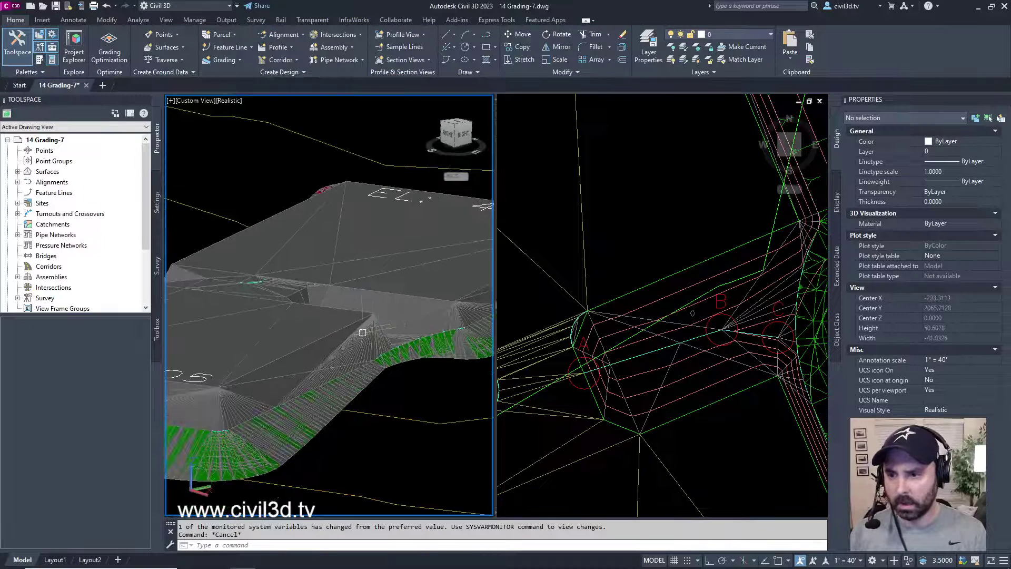
- Examine the graded slope between the pad levels from several angles with Free Orbit in the 3D viewport
right_click(363, 332)
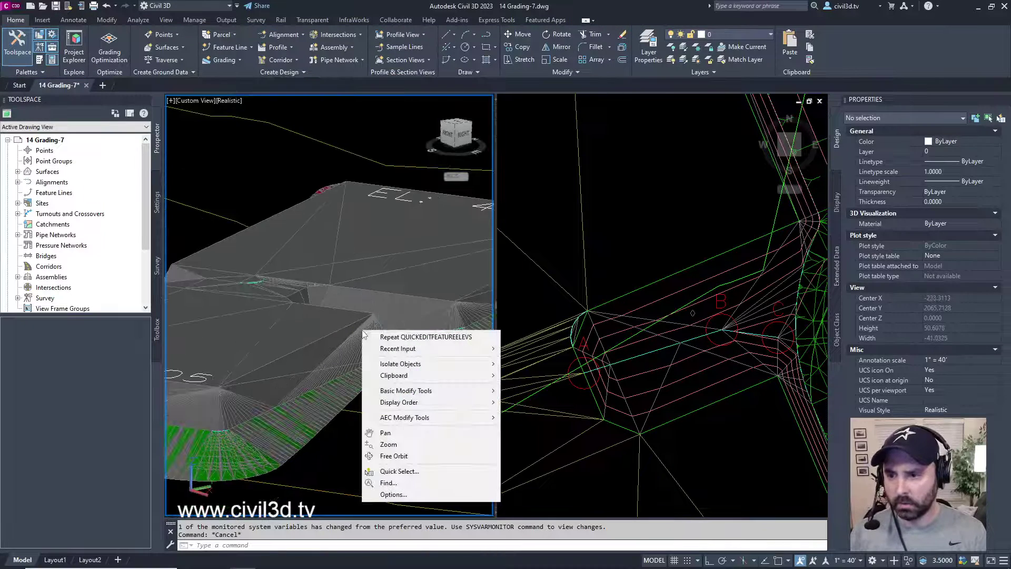
click(441, 456)
drag(400, 369, 324, 332)
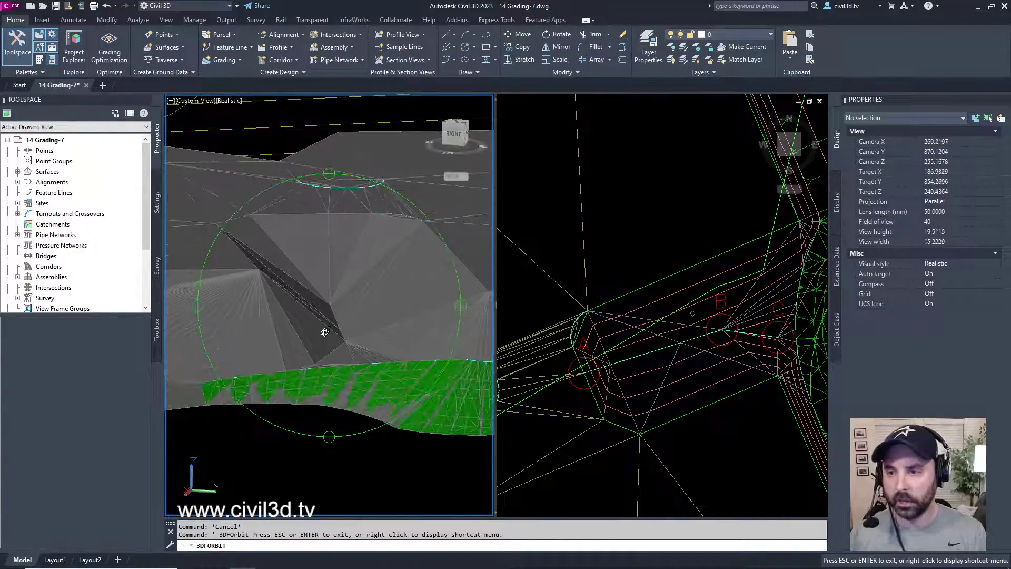
mouse_move(401, 335)
mouse_down()
mouse_move(318, 331)
mouse_move(416, 327)
mouse_up()
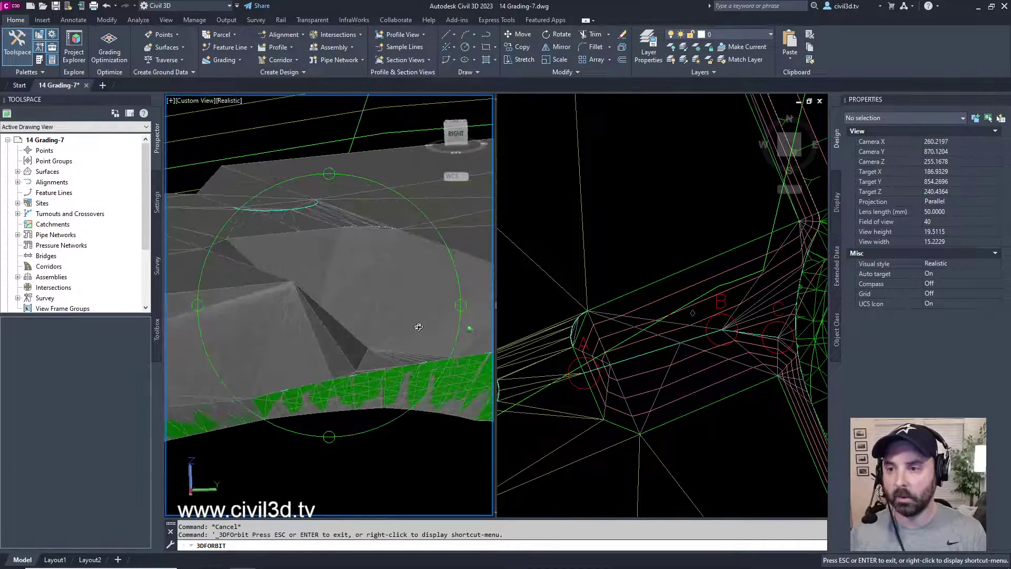
scroll(378, 322, down, 1)
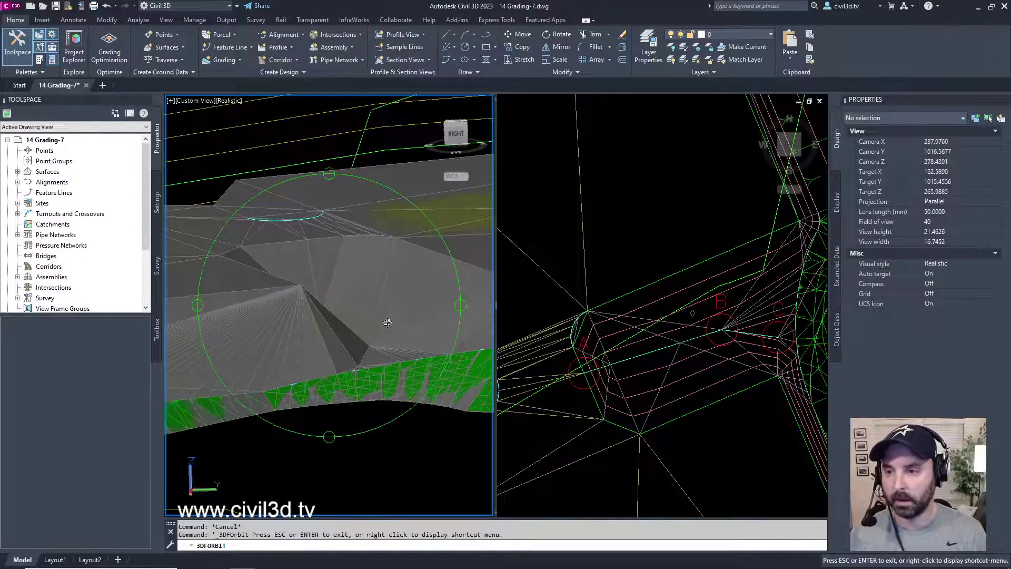
drag(373, 324, 321, 270)
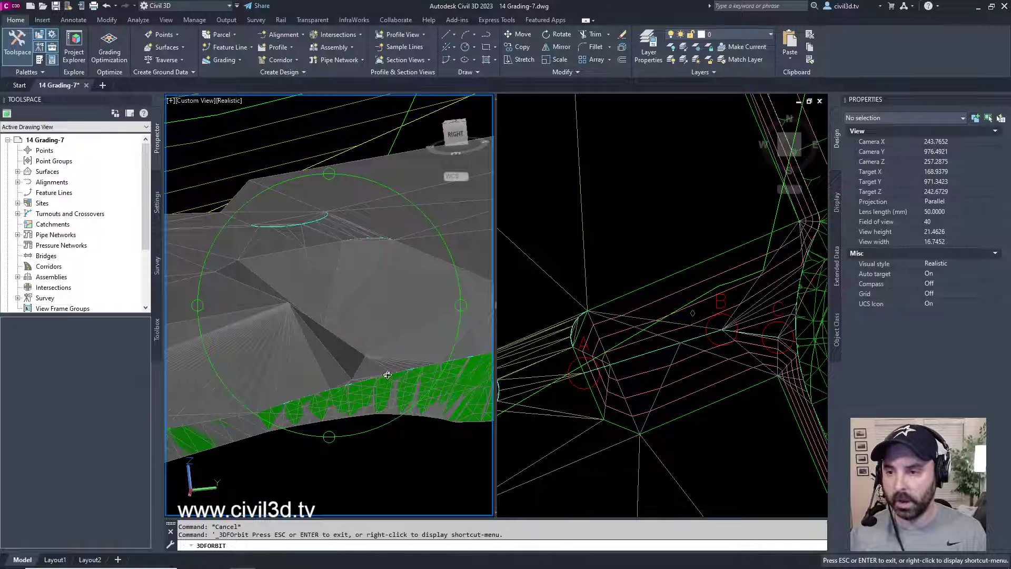
drag(387, 374, 416, 382)
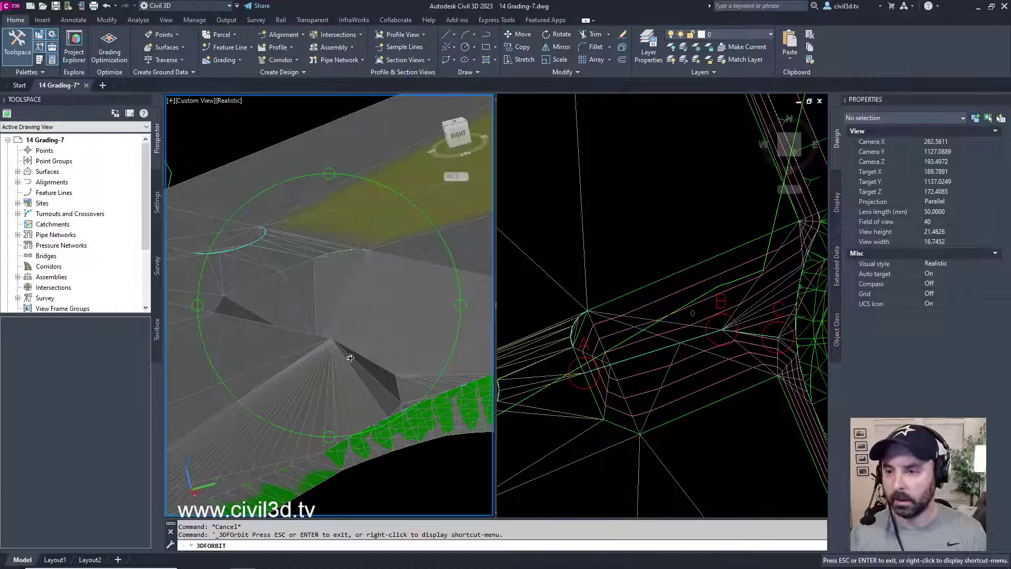
drag(350, 358, 280, 369)
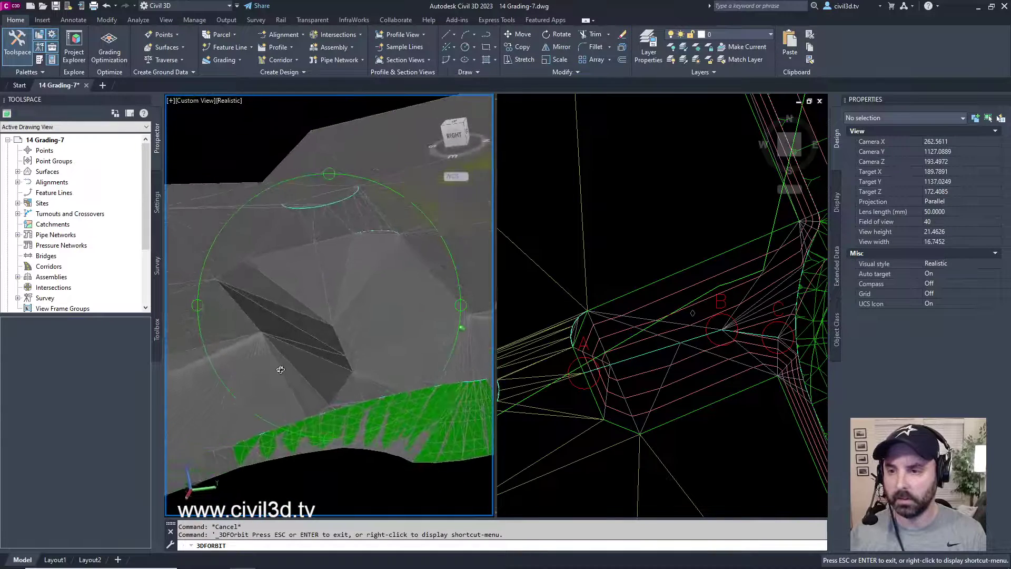
right_click(318, 298)
click(342, 305)
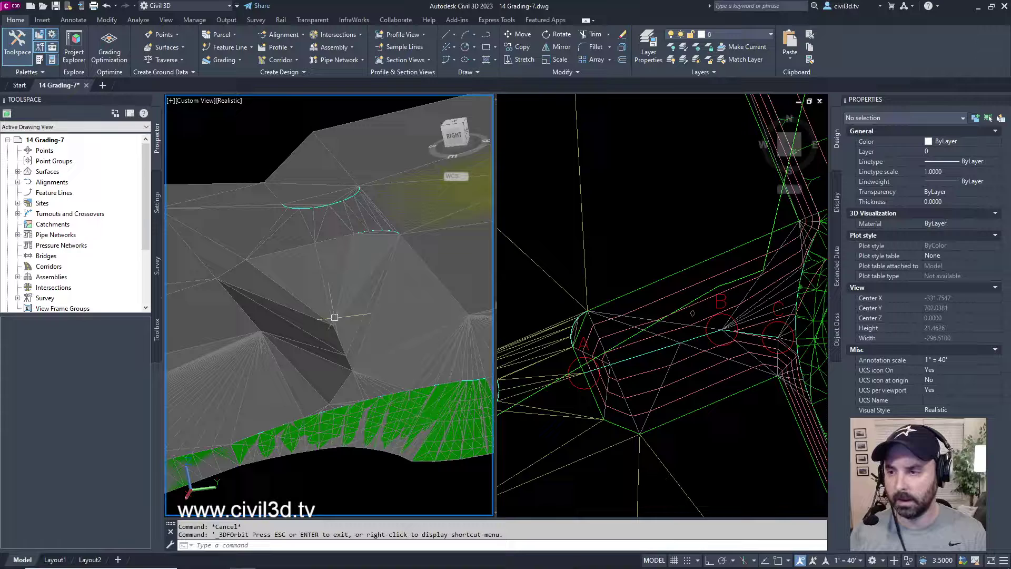
- Send the infill grading around points A, B and C to the back of the display order in the plan view
click(655, 230)
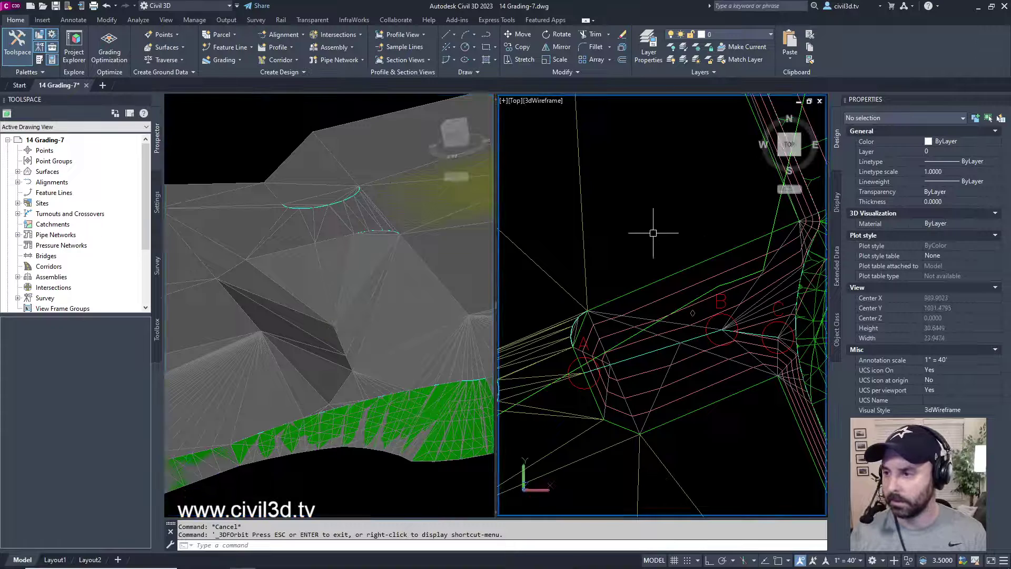
click(654, 350)
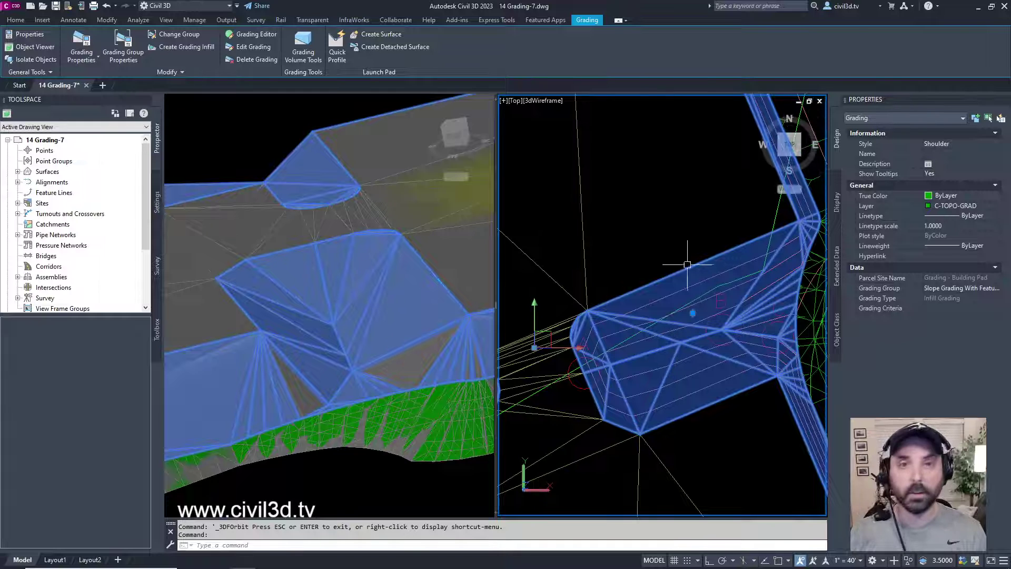
right_click(661, 327)
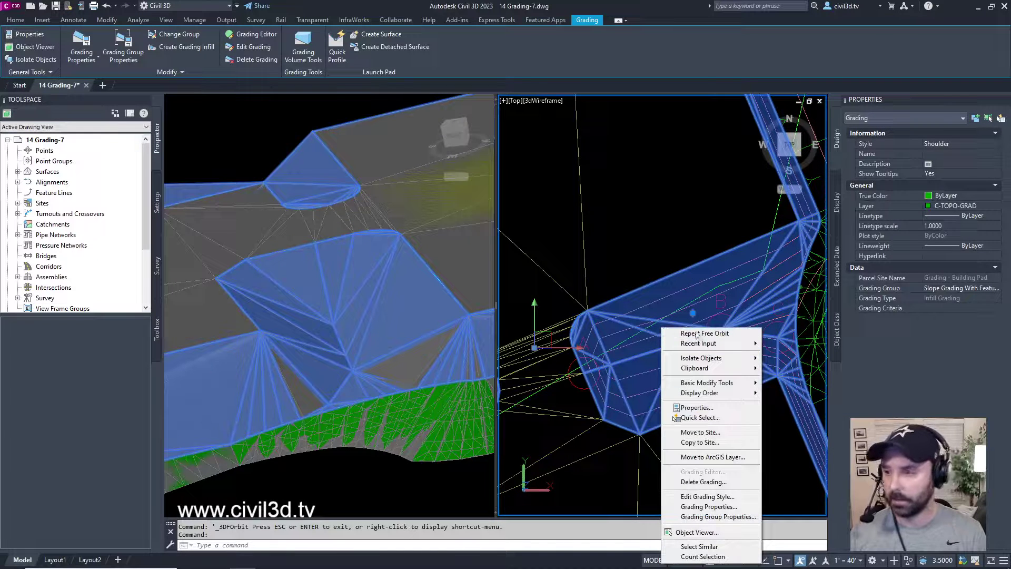
mouse_move(734, 396)
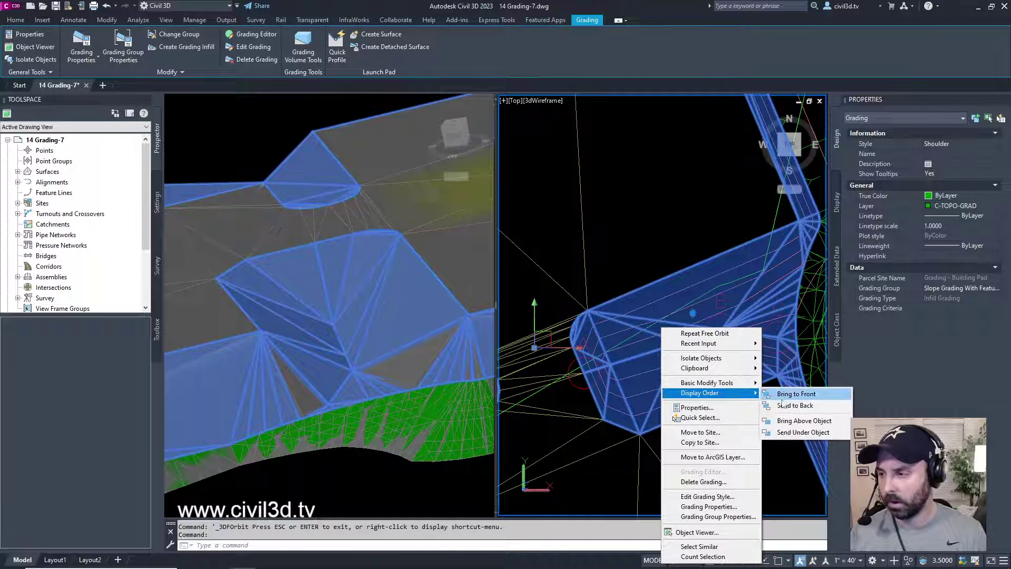
key(Escape)
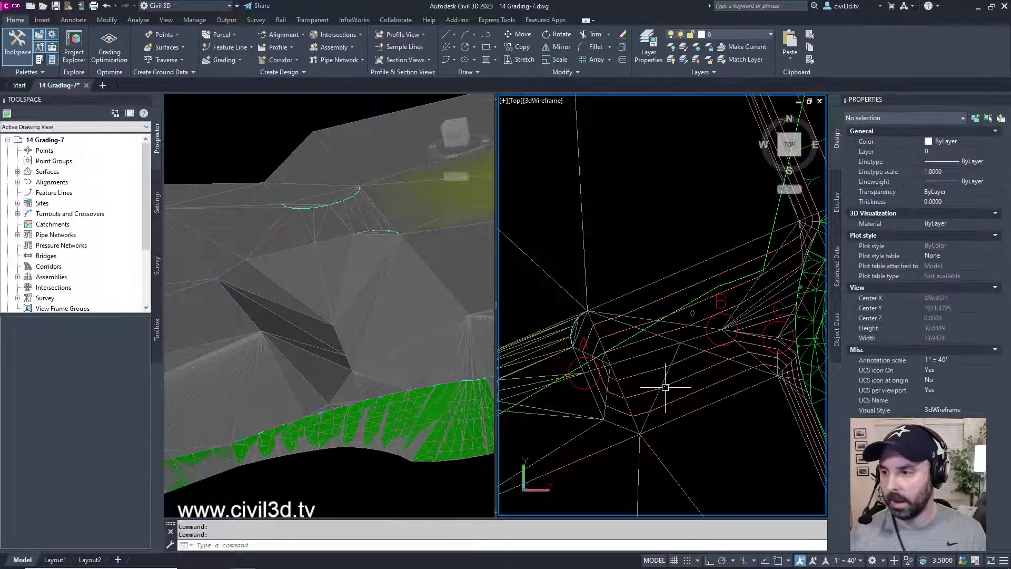
- Open the A-B-C feature line in the Elevation Editor and arrange its table compactly, clear of the plan view
click(654, 353)
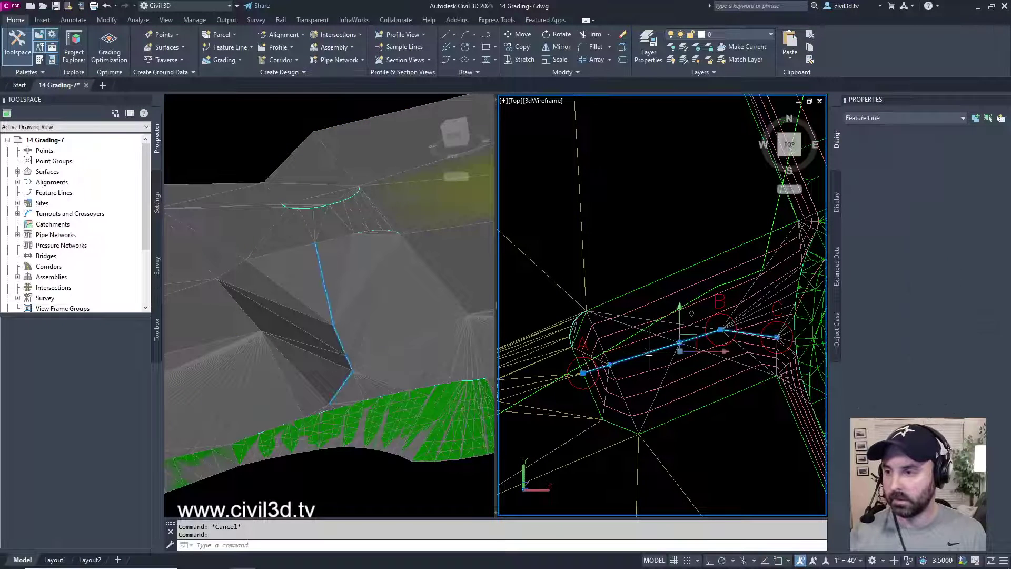
middle_drag(682, 410, 684, 389)
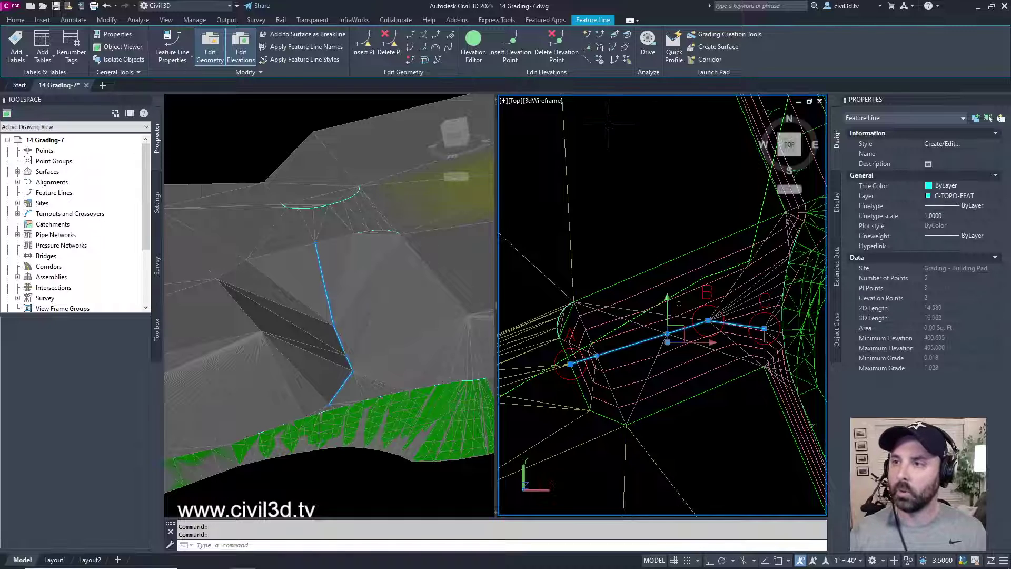
click(474, 43)
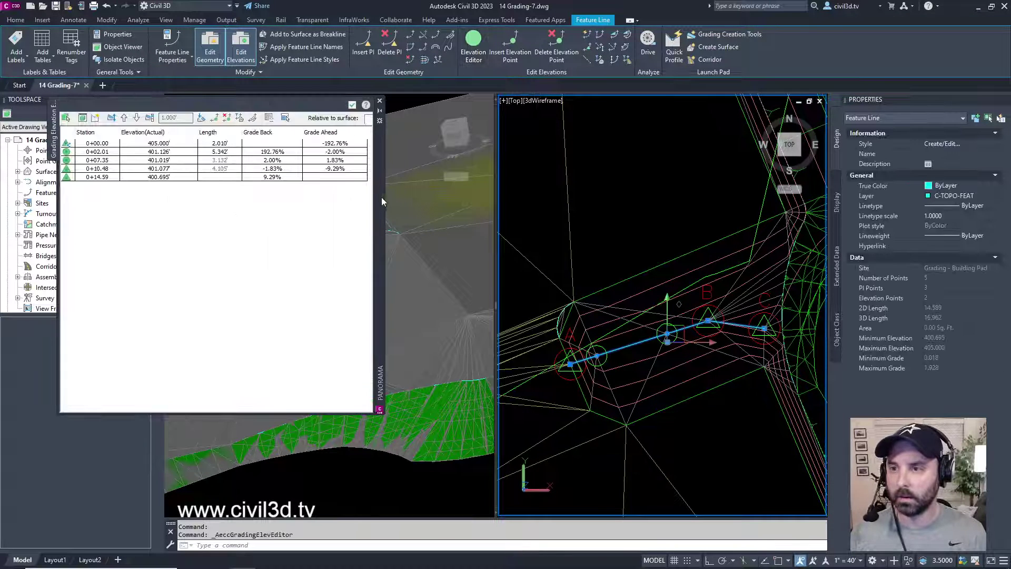
drag(382, 197, 739, 216)
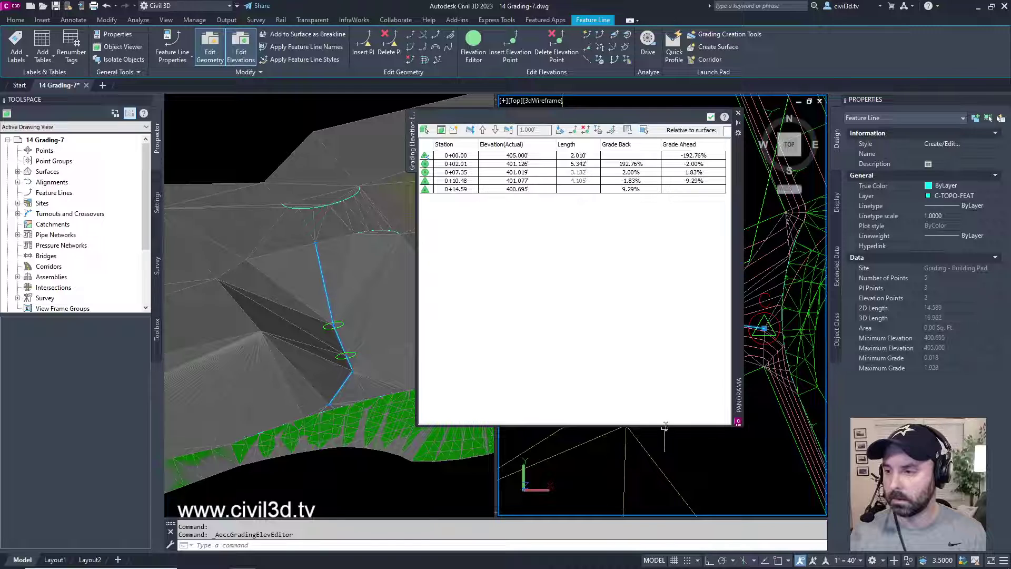
drag(666, 427, 694, 200)
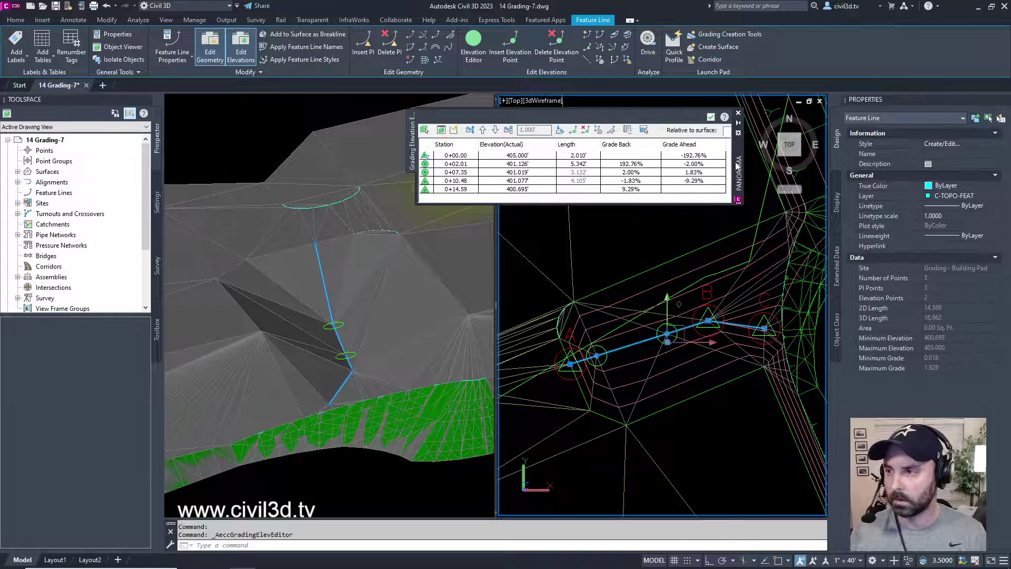
drag(737, 164, 896, 107)
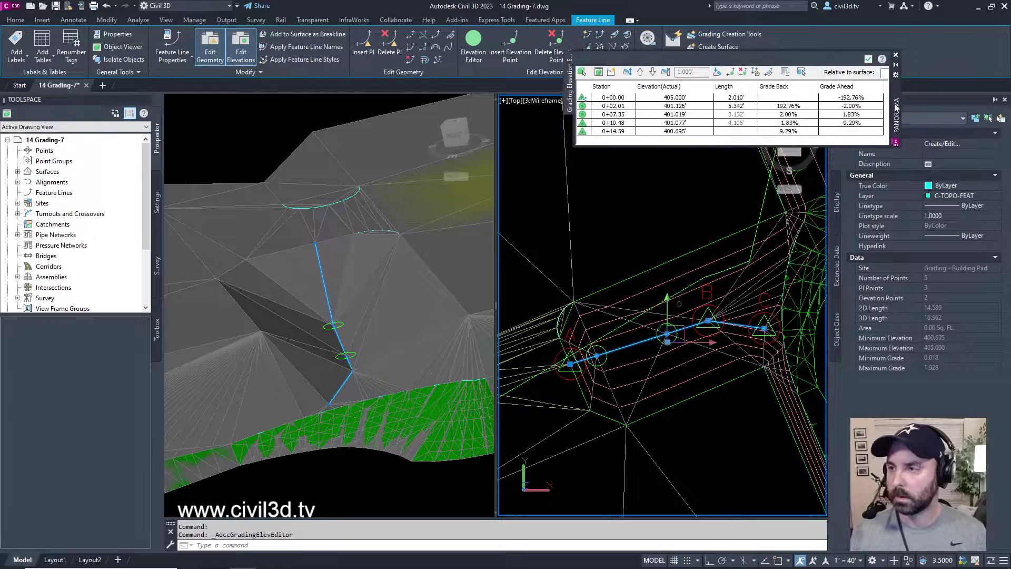
- Try to flatten the A-B-C feature line with only the station 0+00.00 row selected
click(678, 101)
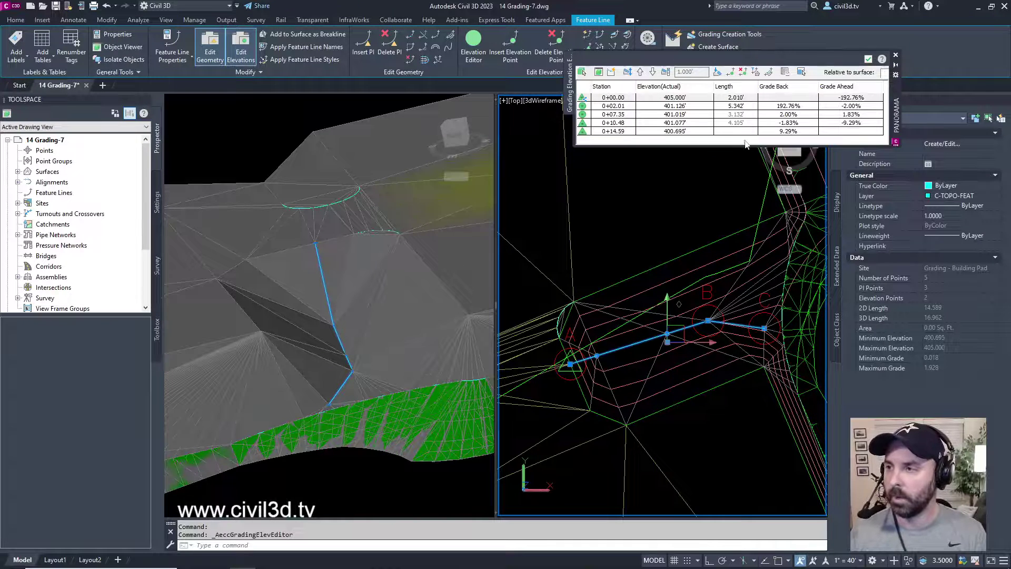
click(718, 73)
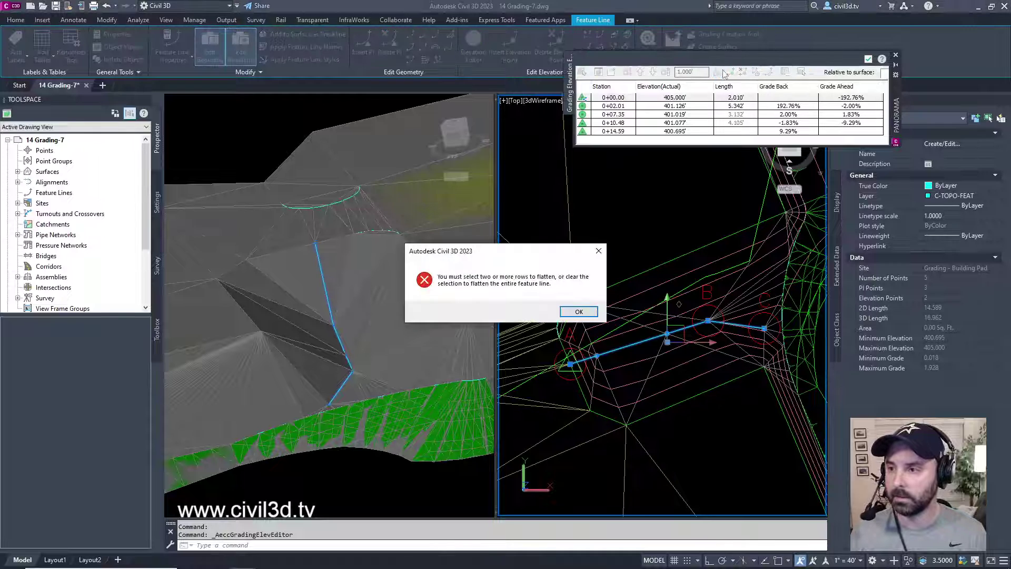
click(584, 311)
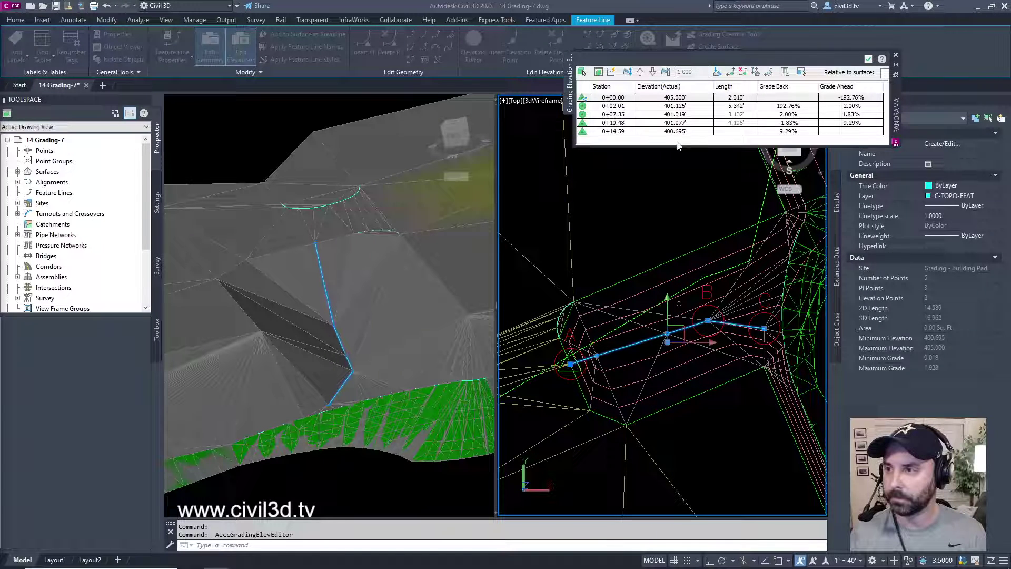
click(621, 99)
click(717, 74)
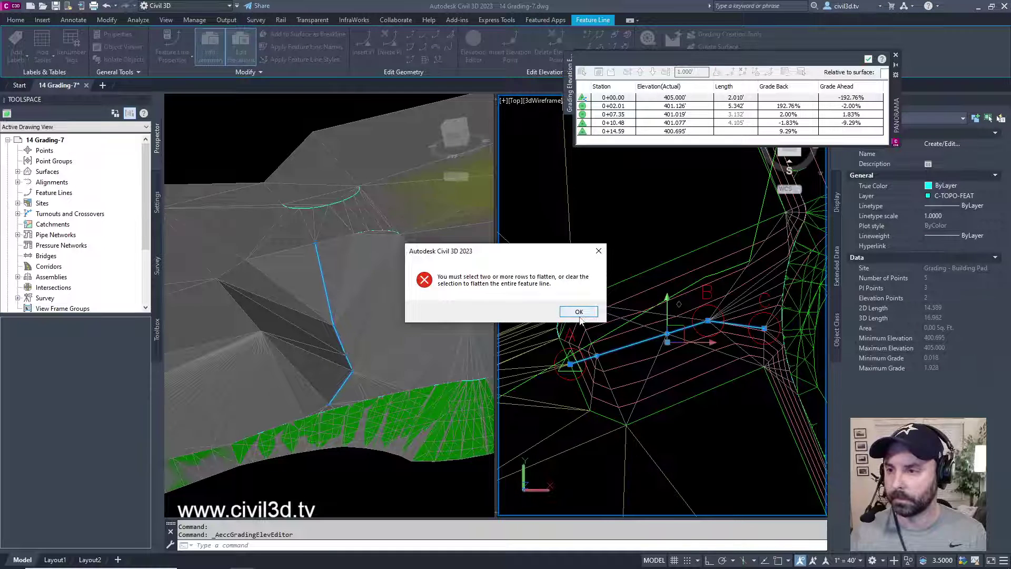
click(580, 313)
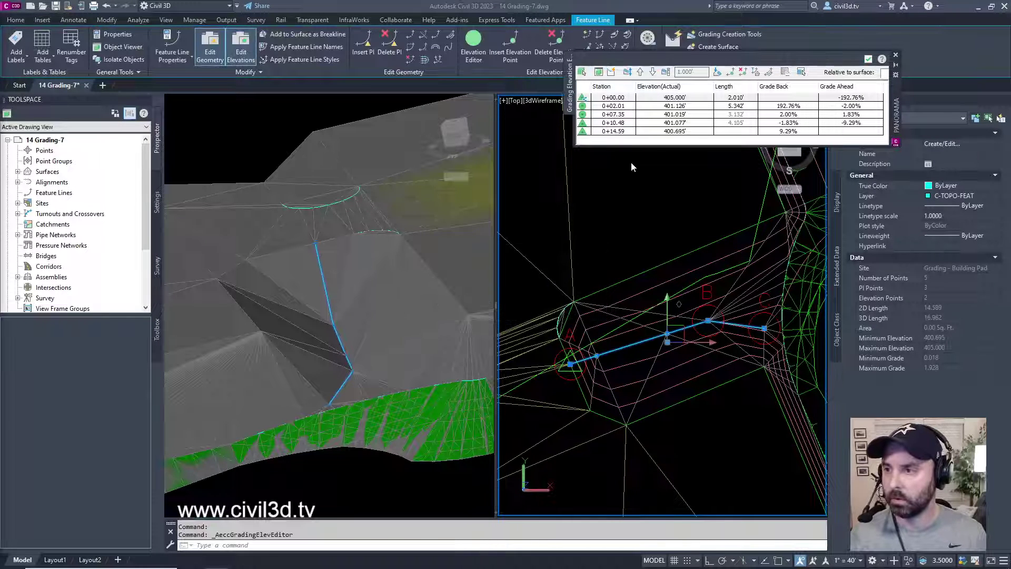
- Flatten the A-B-C feature line from station 0+00.00 to 0+14.59 to a constant grade
shift+click(620, 131)
click(690, 140)
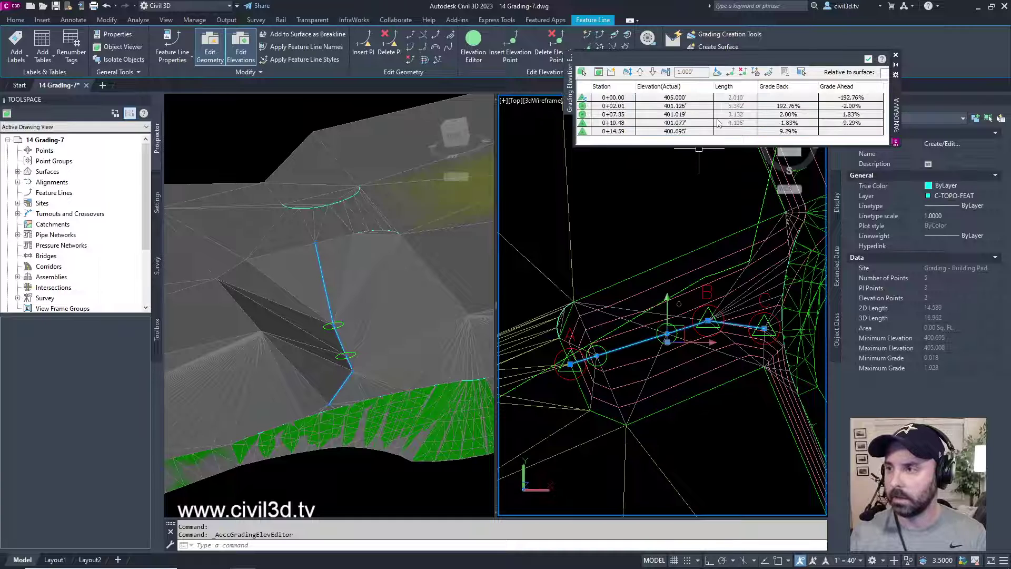
click(718, 72)
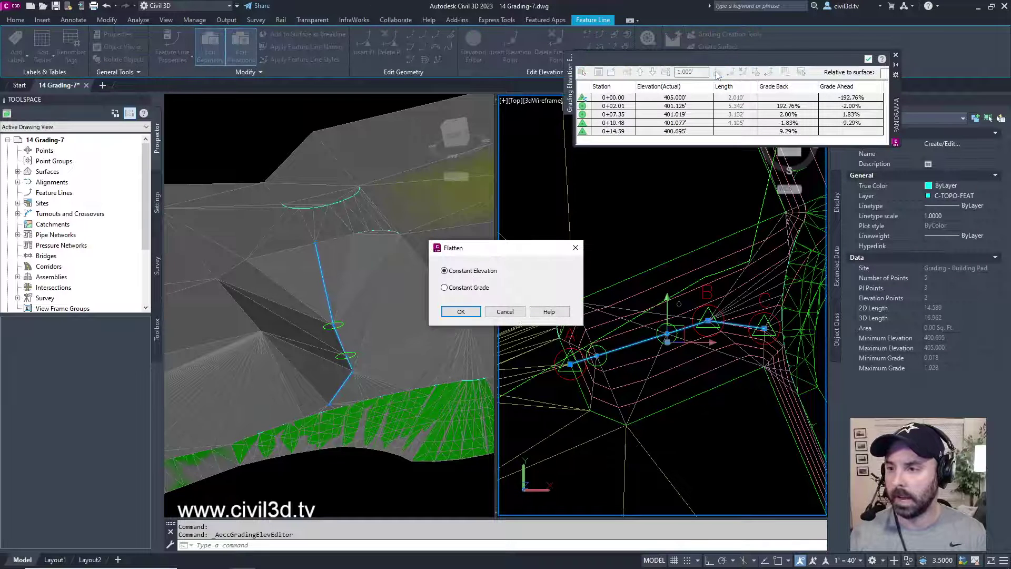
drag(529, 253, 516, 138)
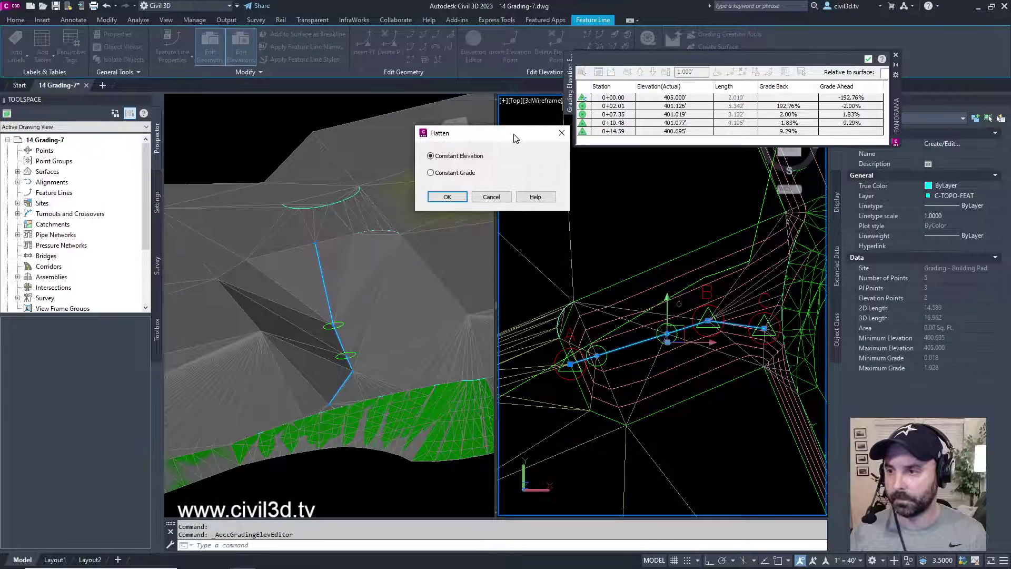
click(453, 198)
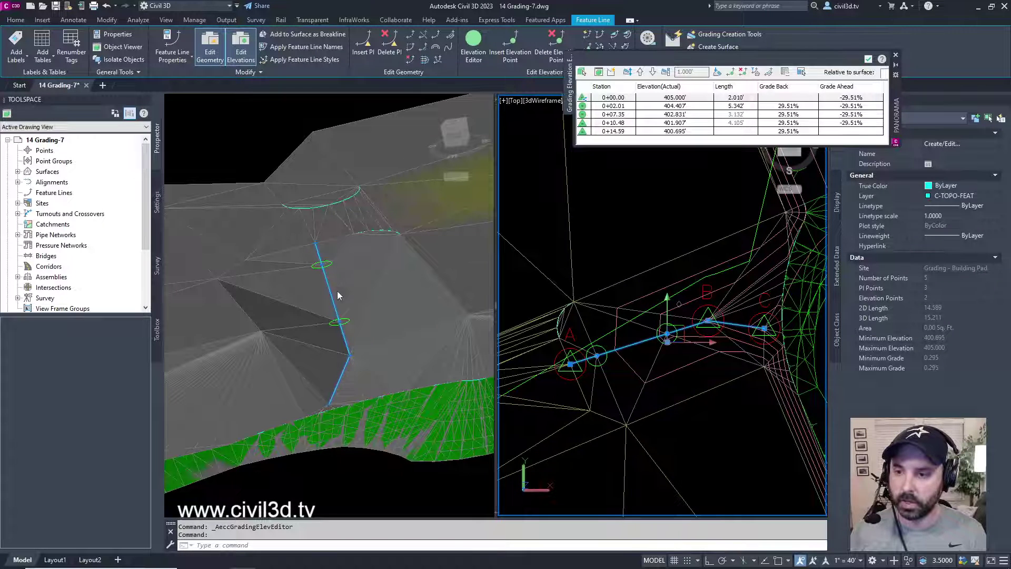
- Deselect the A-B-C feature line and close the Elevation Editor
click(737, 422)
key(Escape)
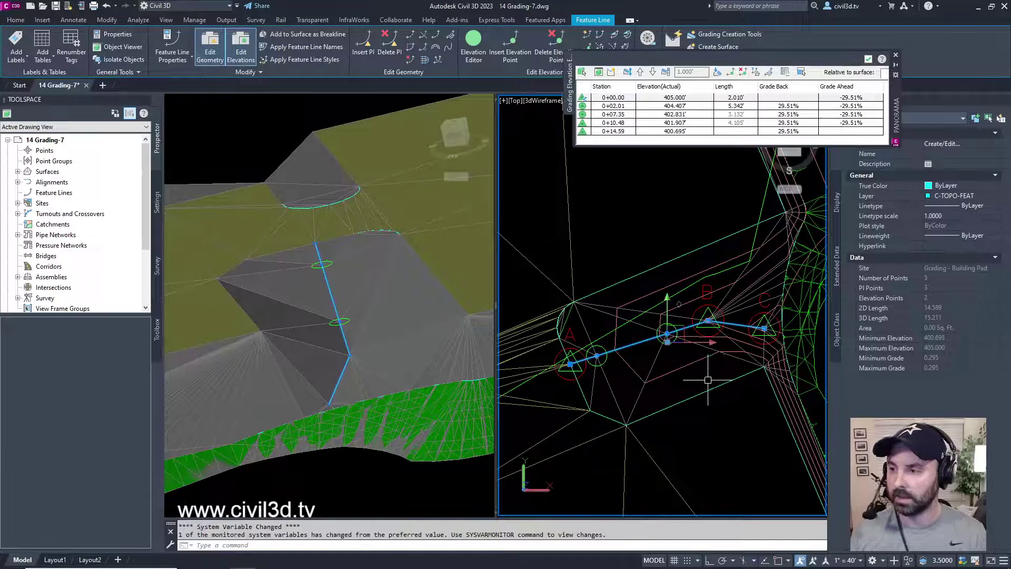
middle_drag(715, 330, 727, 359)
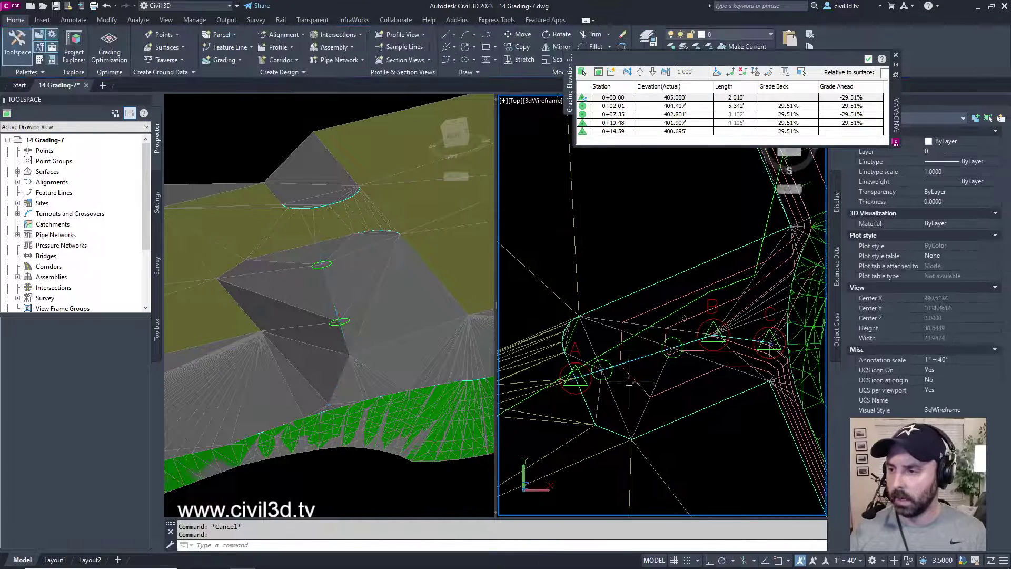
scroll(759, 295, down, 3)
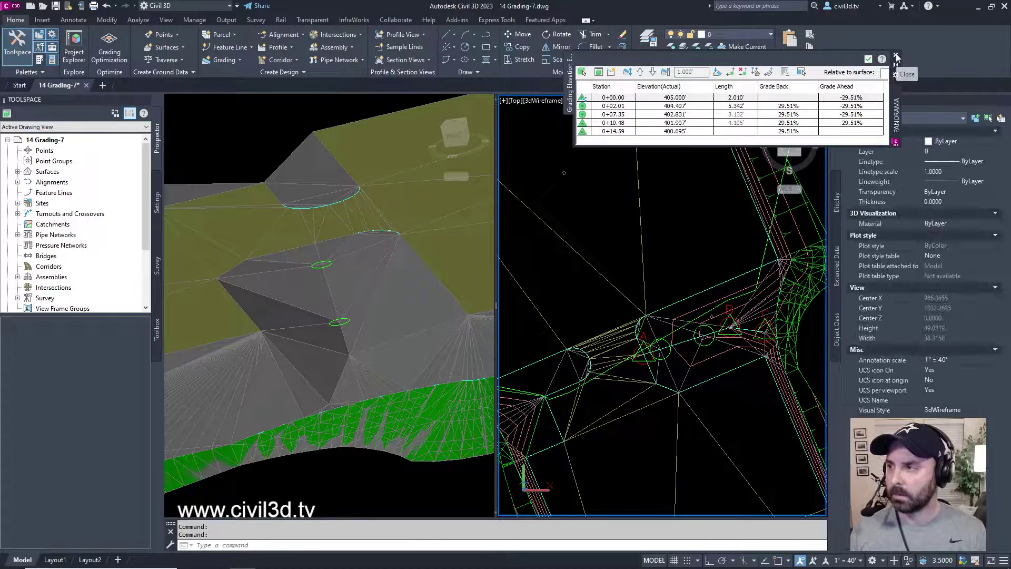
click(895, 54)
- Send the rebuilt infill grading behind the A-B-C feature line in the display order
scroll(711, 242, down, 3)
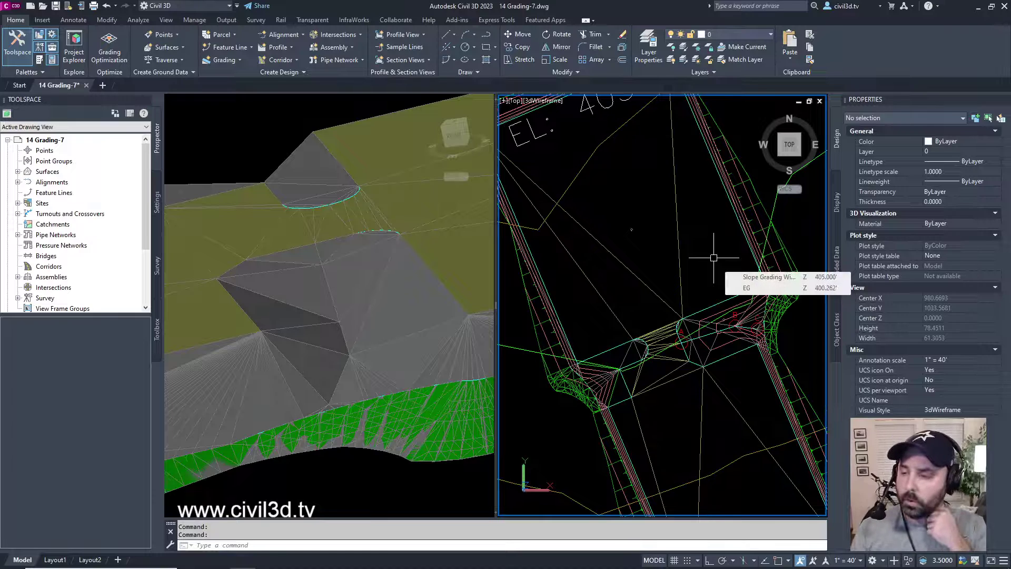
scroll(708, 347, up, 5)
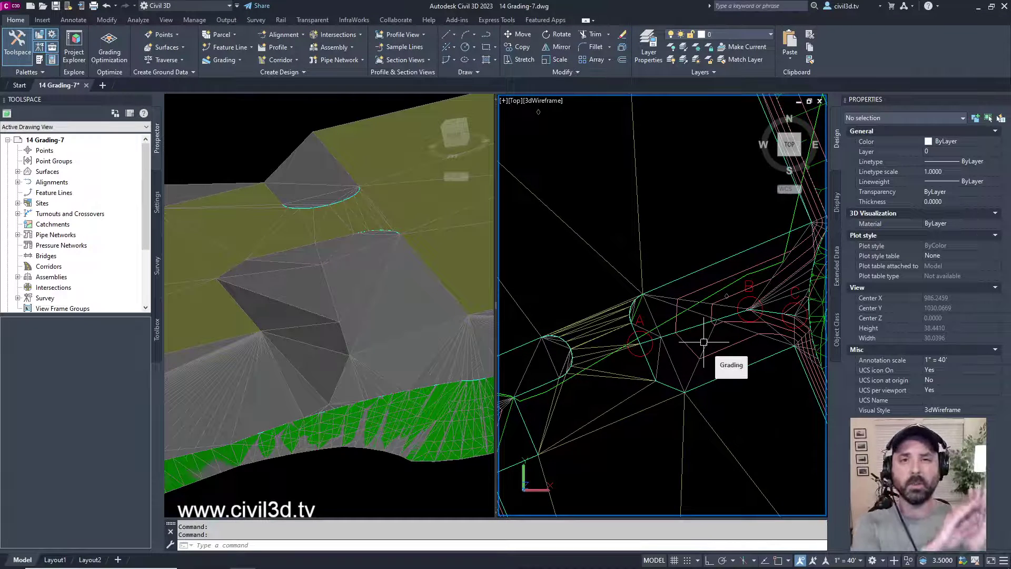
middle_drag(697, 338, 682, 344)
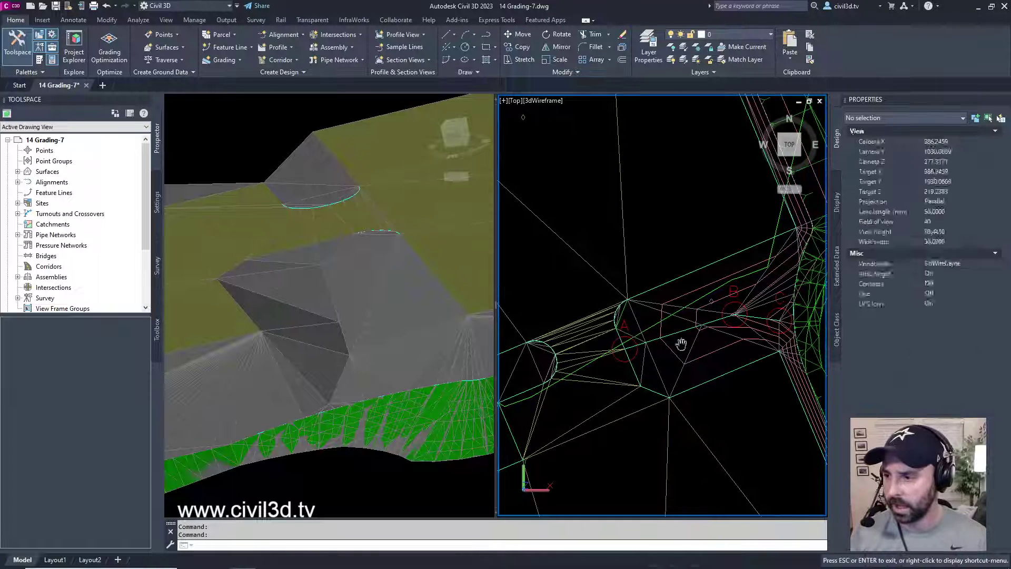
click(680, 340)
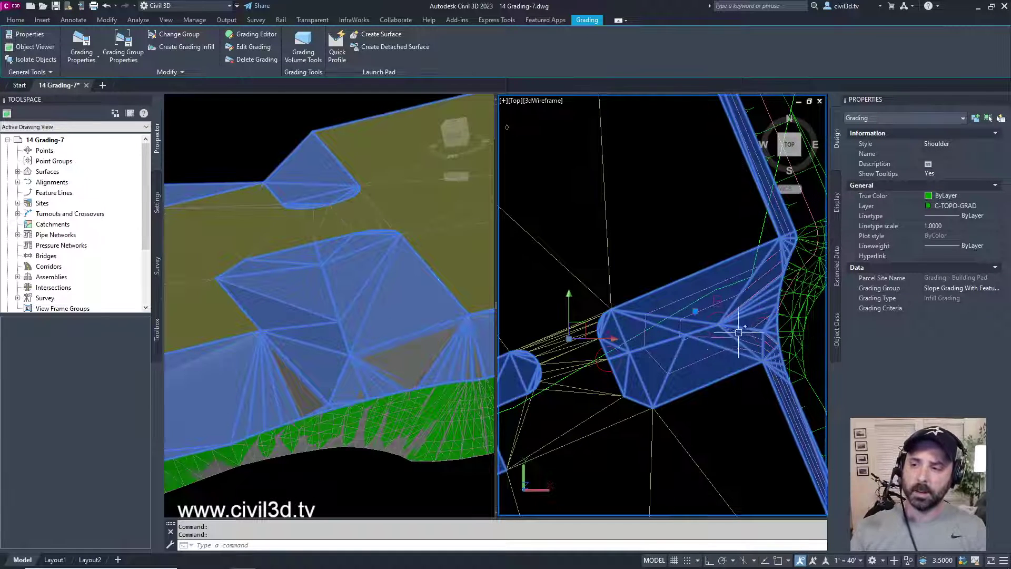
middle_drag(715, 370, 714, 356)
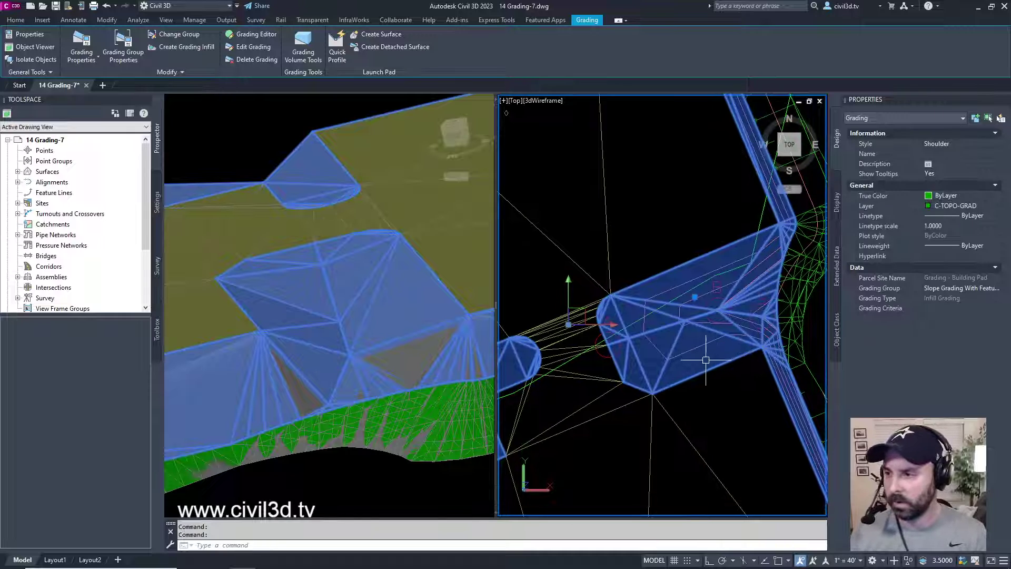
key(Escape)
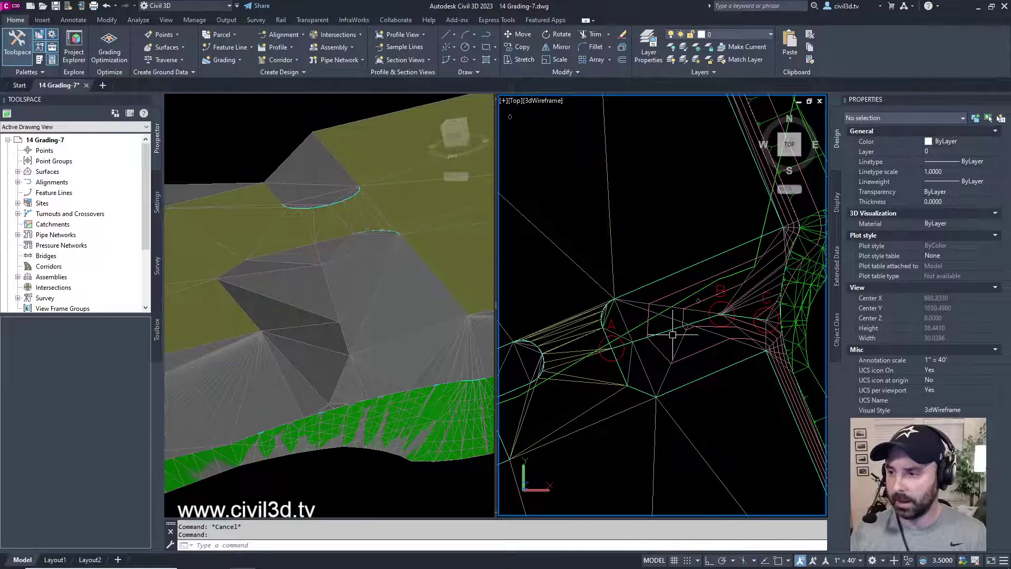
click(670, 332)
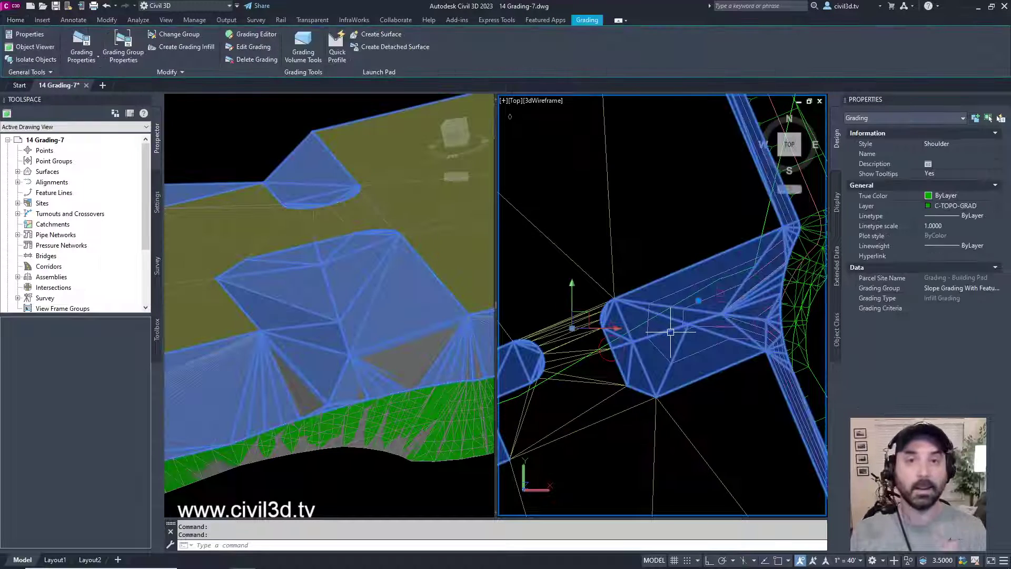
right_click(680, 323)
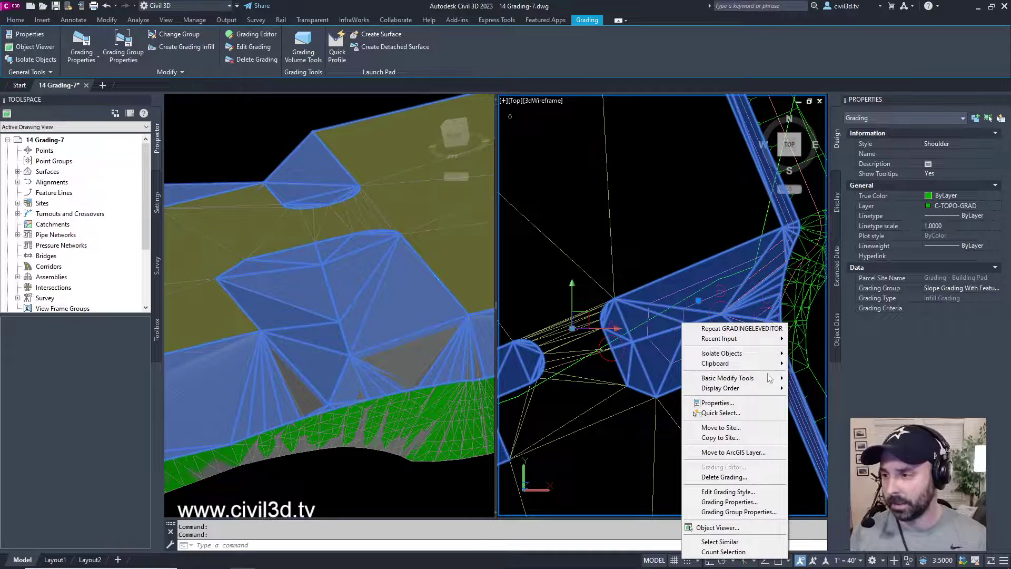
mouse_move(759, 388)
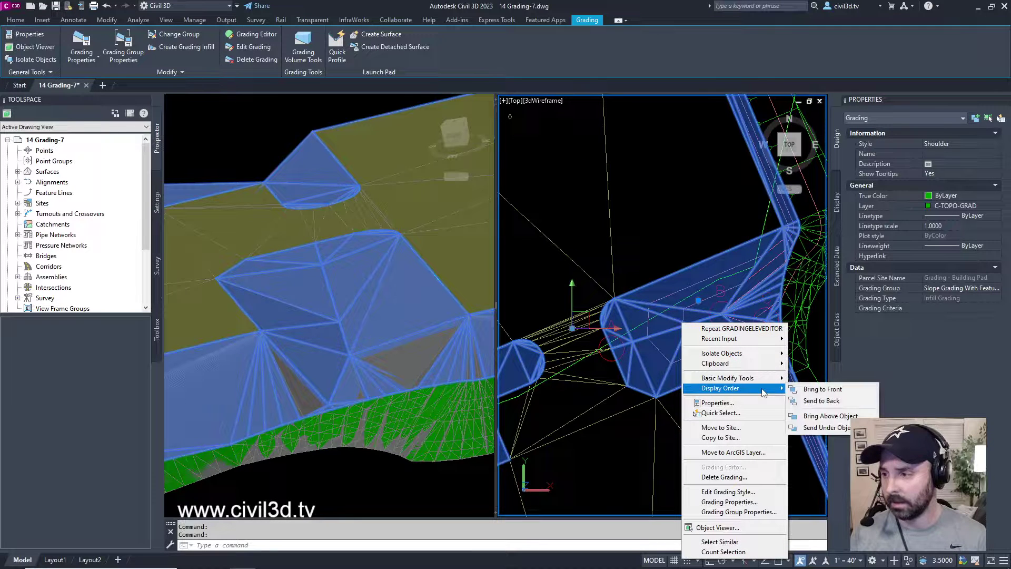
click(822, 400)
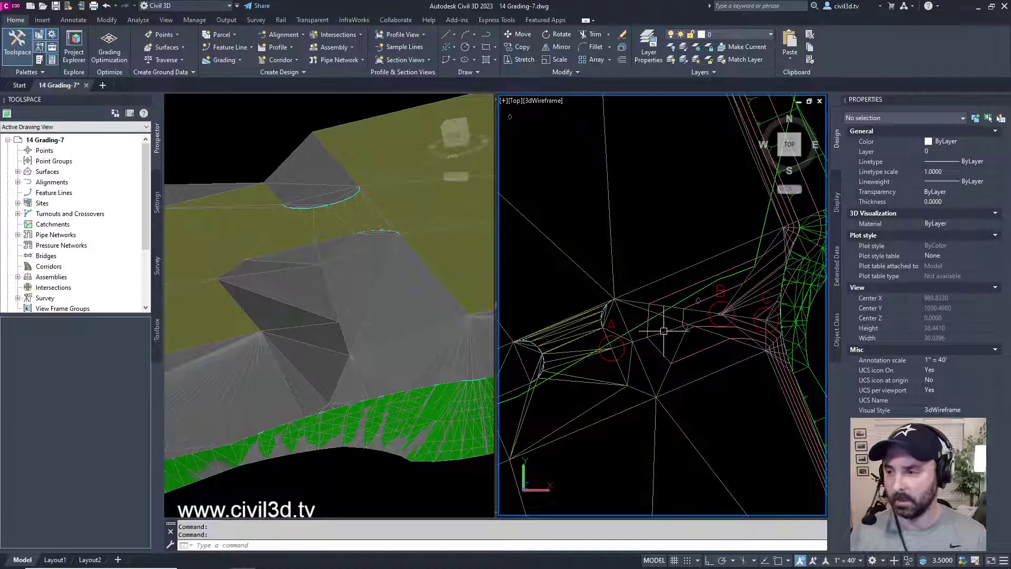
- Inspect the A-B-C feature line's course across the infill in the plan and 3D views, and clear its selection
click(663, 331)
scroll(669, 347, up, 2)
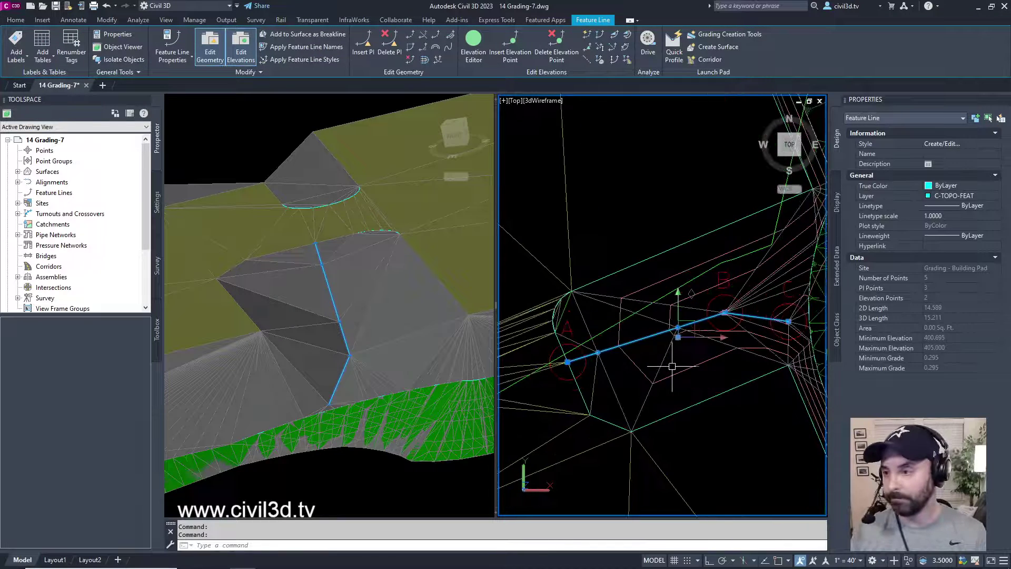
middle_drag(684, 367, 671, 358)
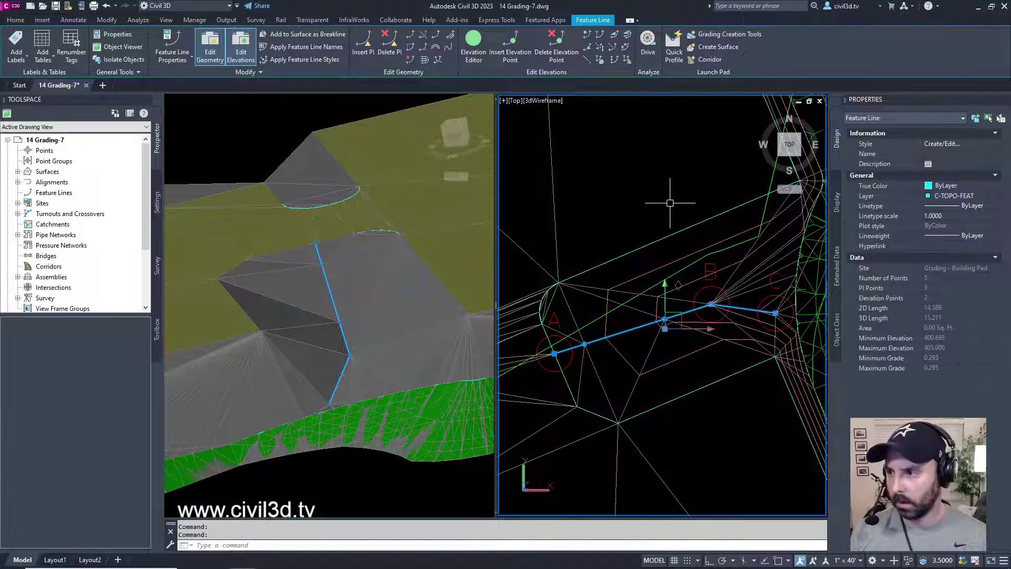
scroll(676, 222, down, 4)
key(Escape)
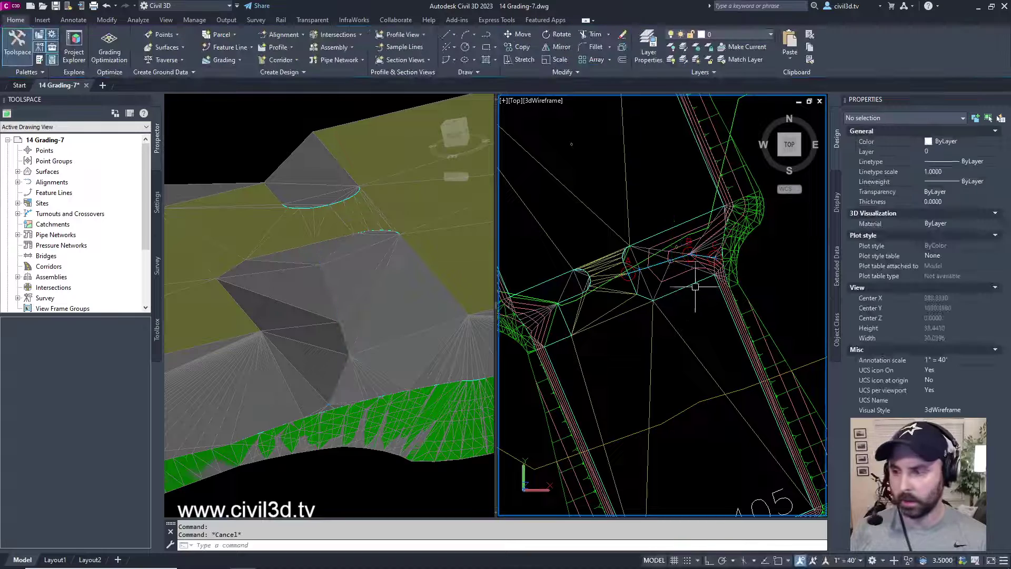
middle_drag(695, 285, 703, 328)
- Switch to the CIVIL3D YouTube channel in Google Chrome and open the Civil 3D 2023 to 2024 Grading Essentials playlist
mouse_move(215, 564)
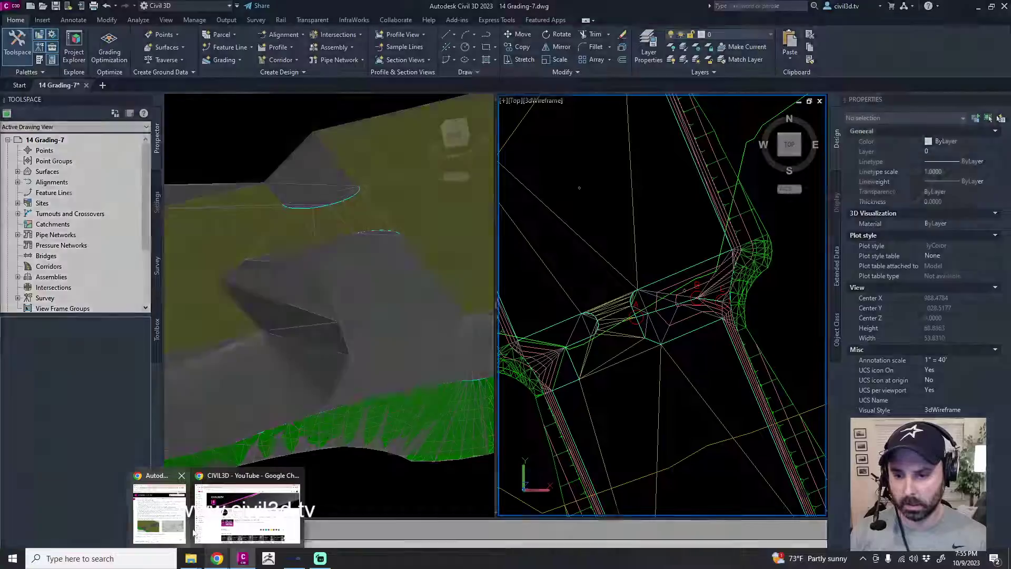
click(247, 513)
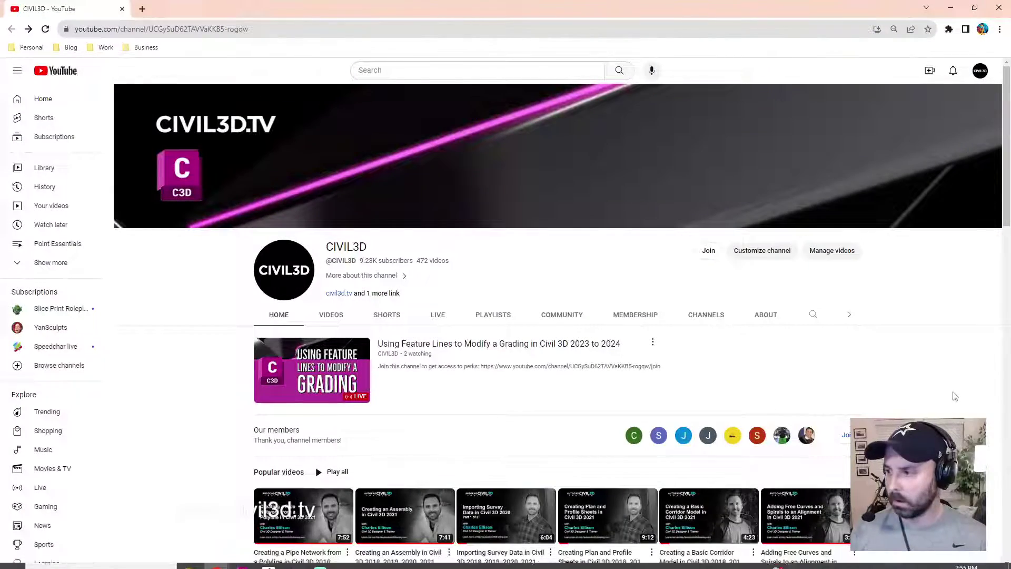
scroll(942, 379, down, 6)
scroll(943, 378, down, 4)
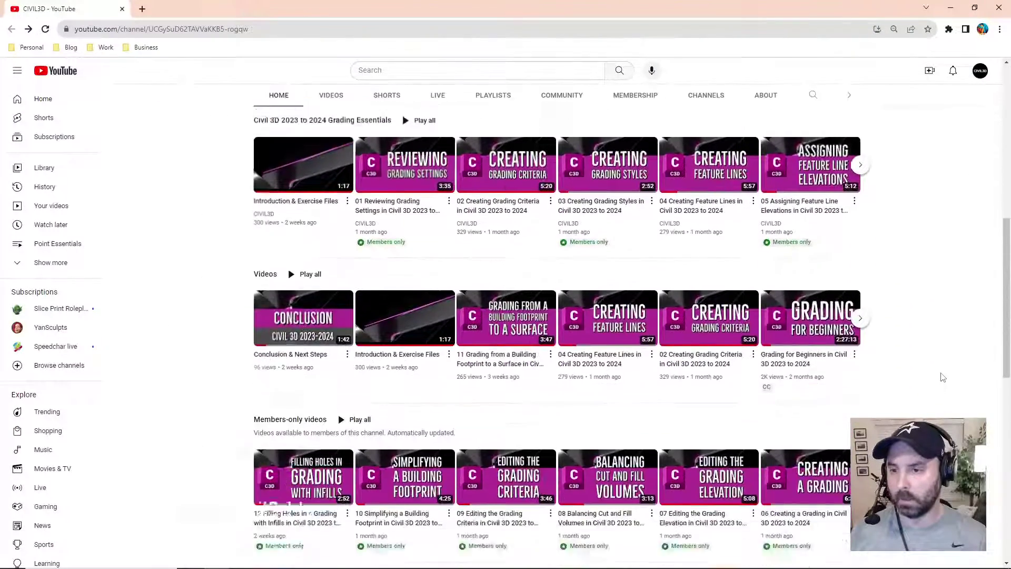
scroll(942, 377, down, 1)
scroll(943, 378, up, 5)
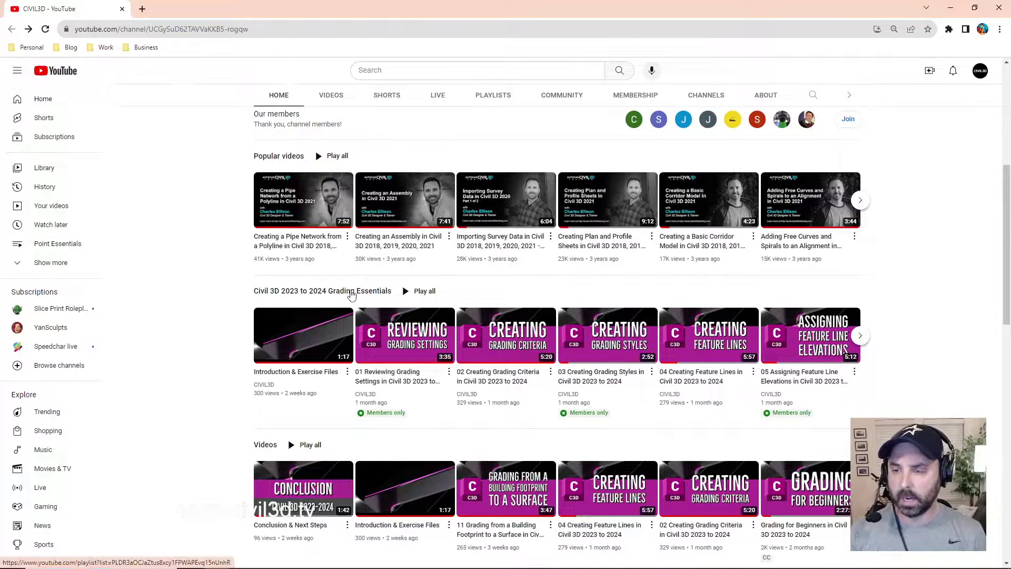
click(350, 297)
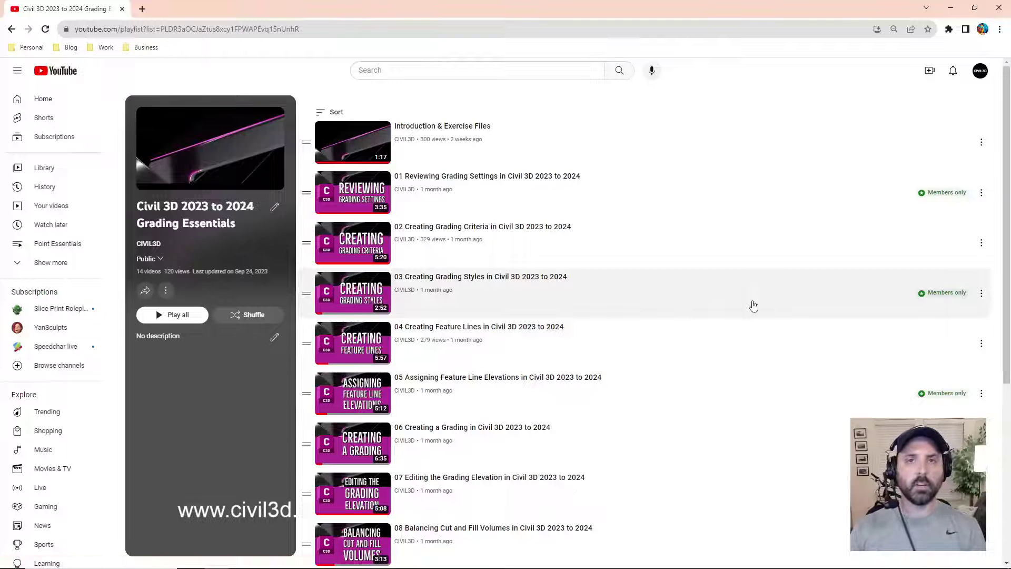
- Look through the Grading Essentials playlist's videos from the introduction to Conclusion & Next Steps
scroll(748, 308, down, 2)
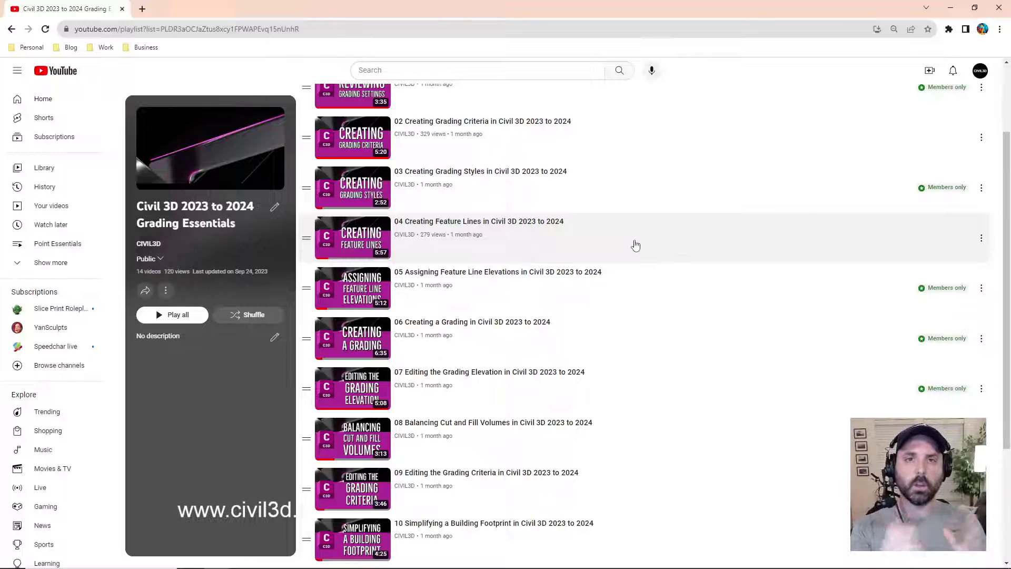
scroll(648, 245, down, 3)
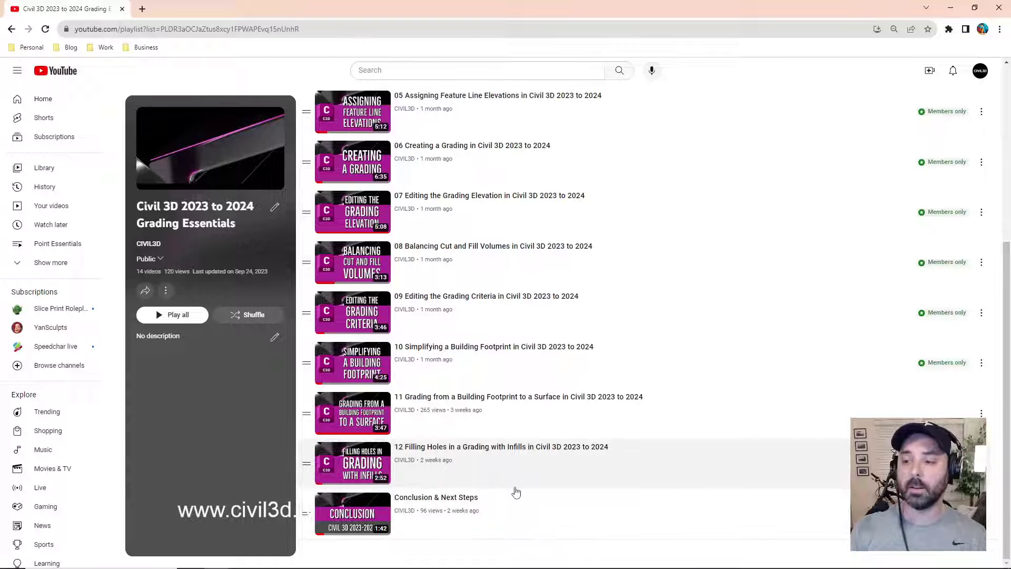
scroll(543, 477, up, 1)
scroll(542, 477, up, 5)
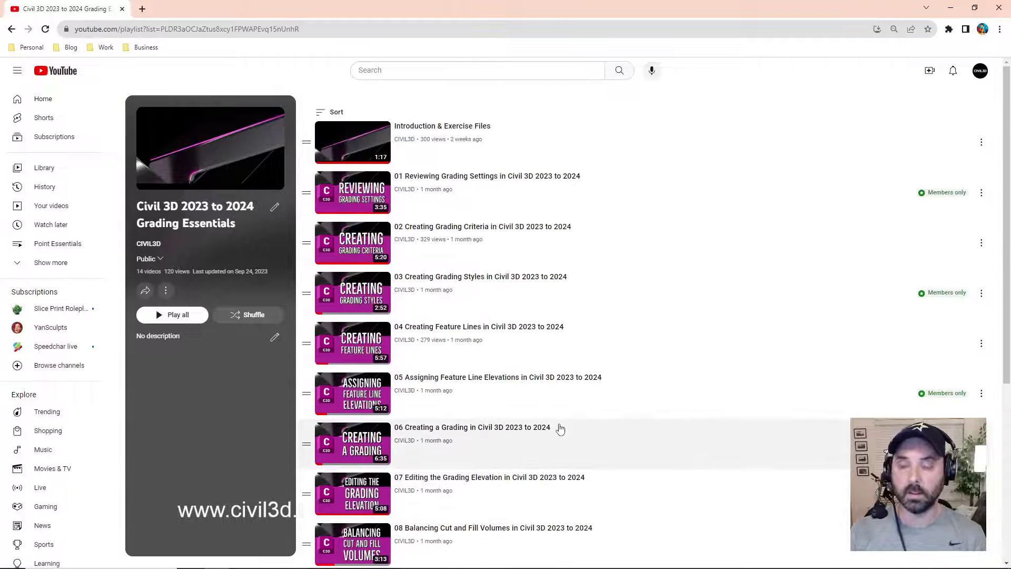
scroll(558, 424, down, 5)
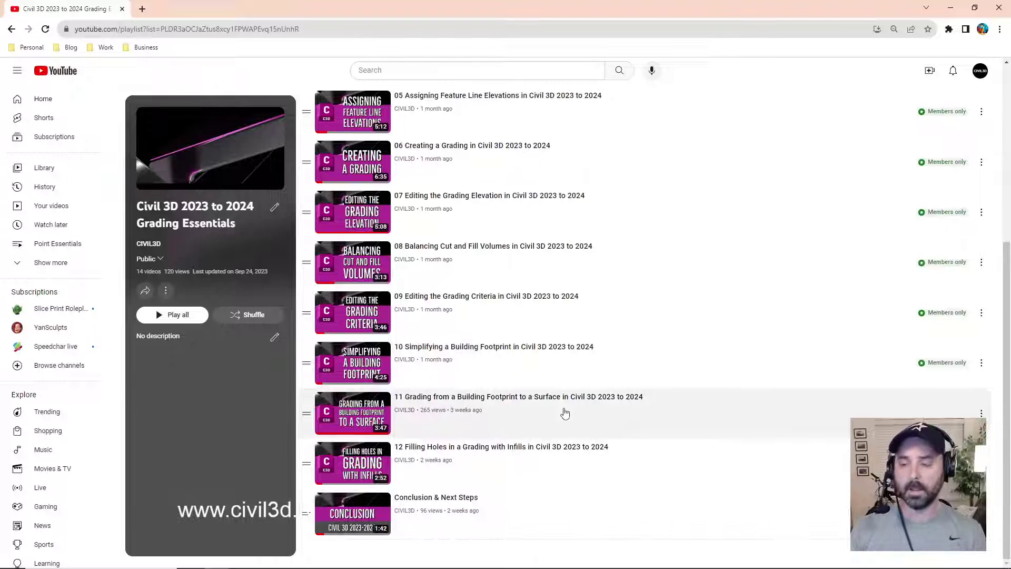